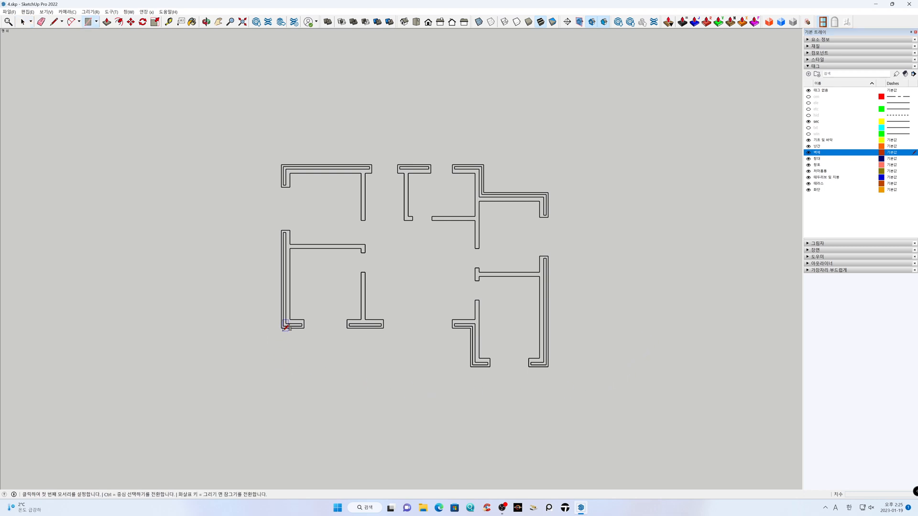
Draw rectangles over the recess below the plan, the plan's full extent and the notch at its upper-right corner
left_click(281, 328)
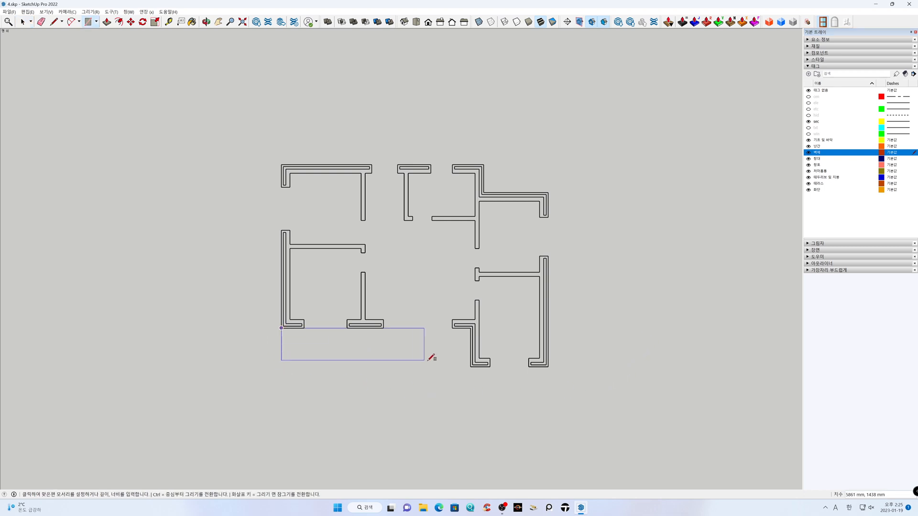
left_click(471, 367)
left_click(549, 367)
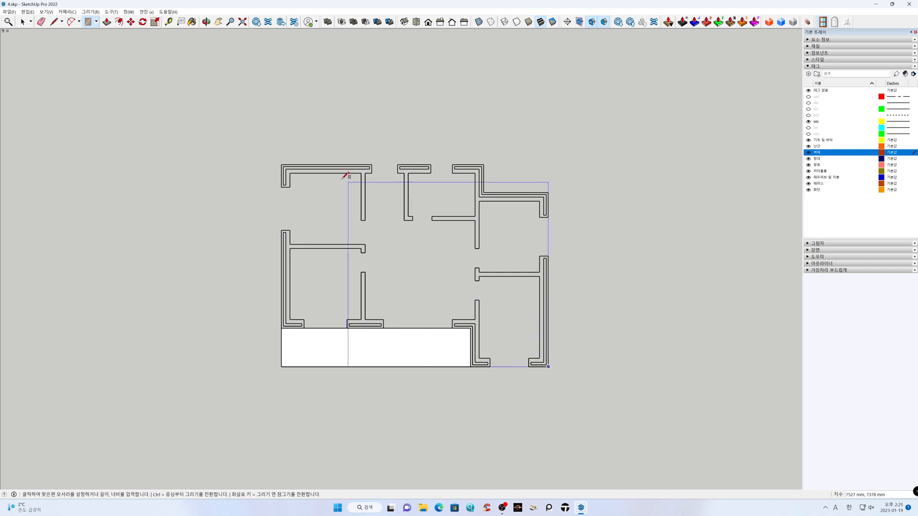
scroll(286, 164, "up", 2)
scroll(292, 156, "up", 1)
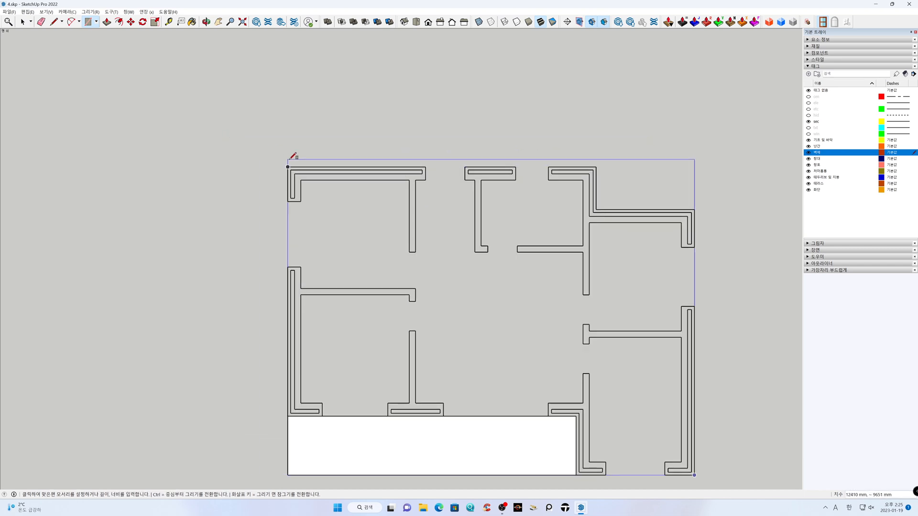
left_click(288, 167)
left_click(596, 167)
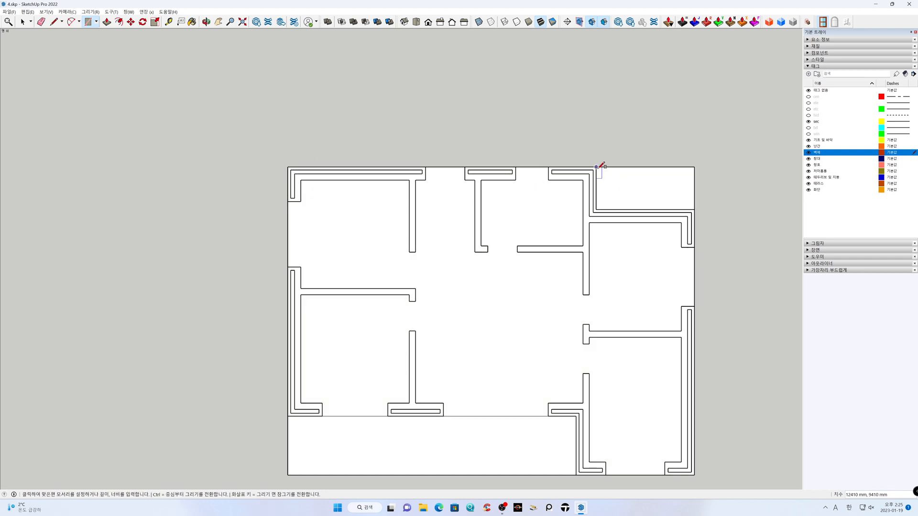
left_click(695, 209)
Erase the outer edges of the upper-right and lower-left notches so the face follows the house outline
key("h")
left_click_drag(524, 257, 449, 219)
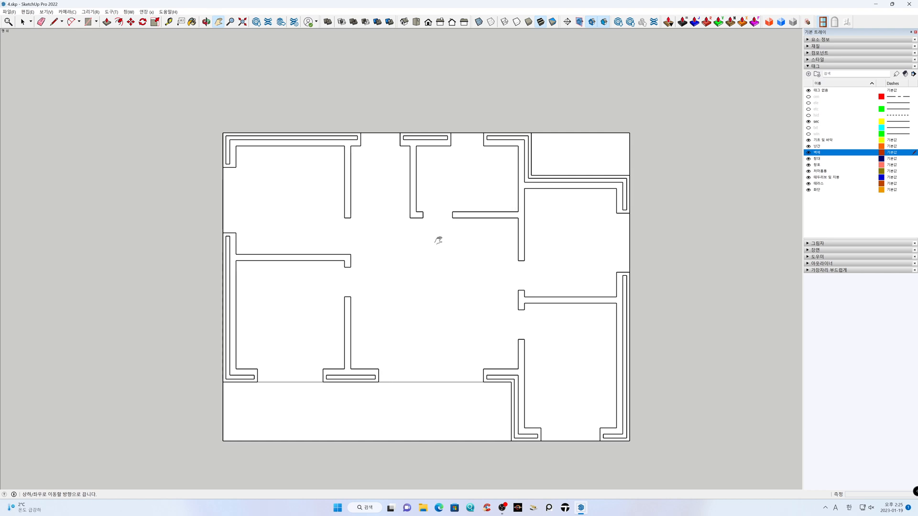
scroll(438, 240, "down", 1)
key("space")
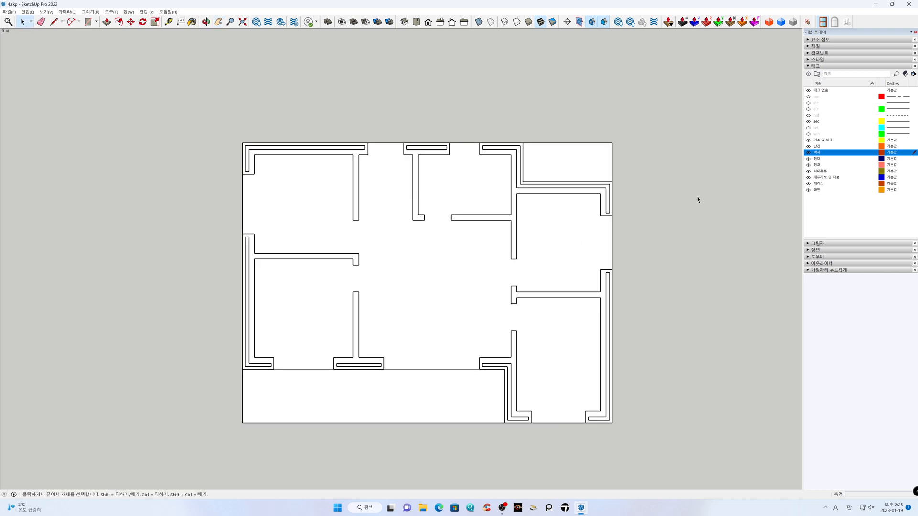
key("e")
left_click_drag(591, 143, 578, 140)
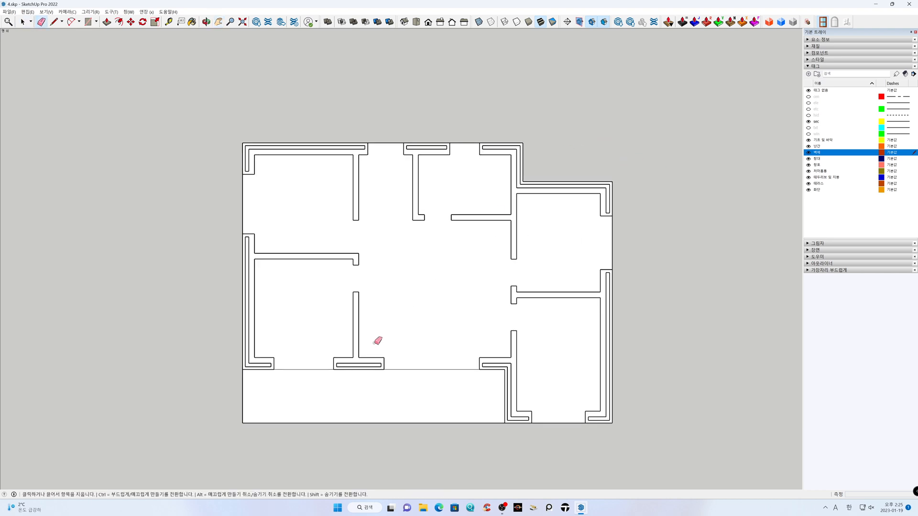
left_click_drag(259, 412, 240, 402)
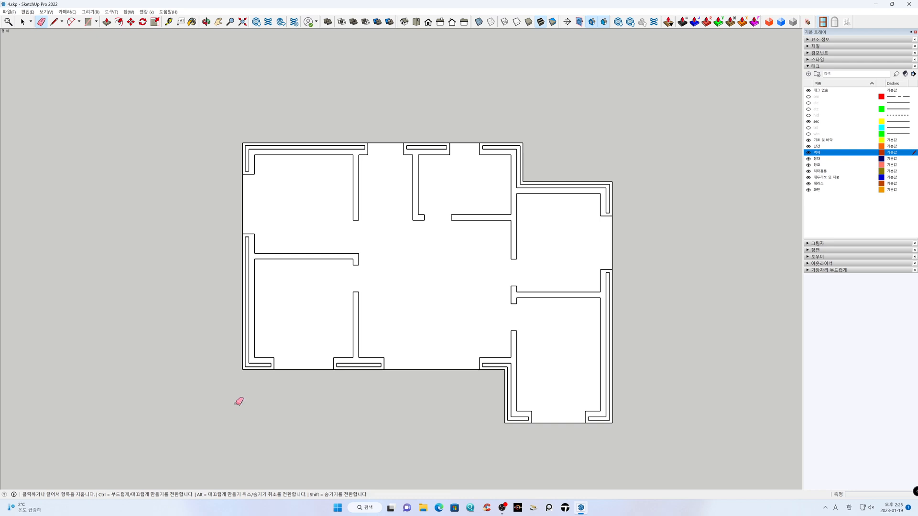
key("space")
Draw rectangles along the inner wall lines of the two left rooms and the upper hall recess
key("r")
left_click(255, 357)
left_click(354, 260)
left_click(254, 253)
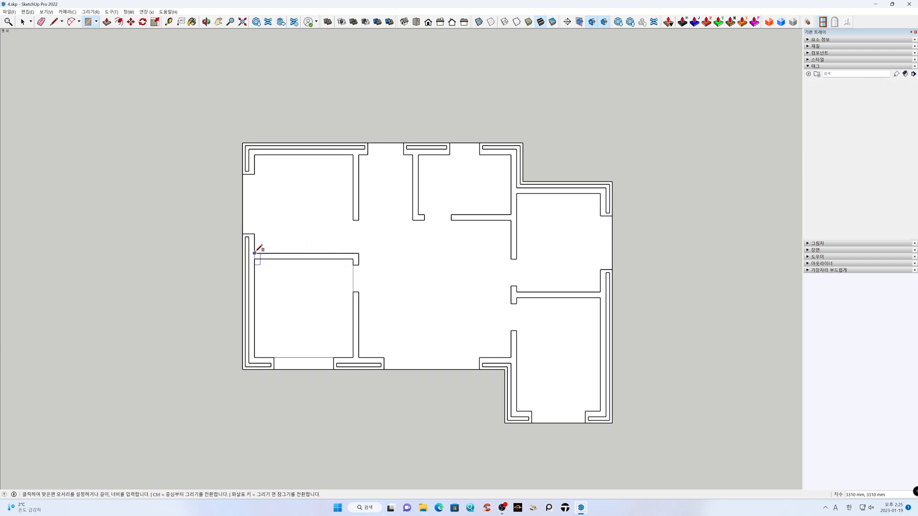
left_click(354, 154)
left_click(358, 155)
left_click(413, 220)
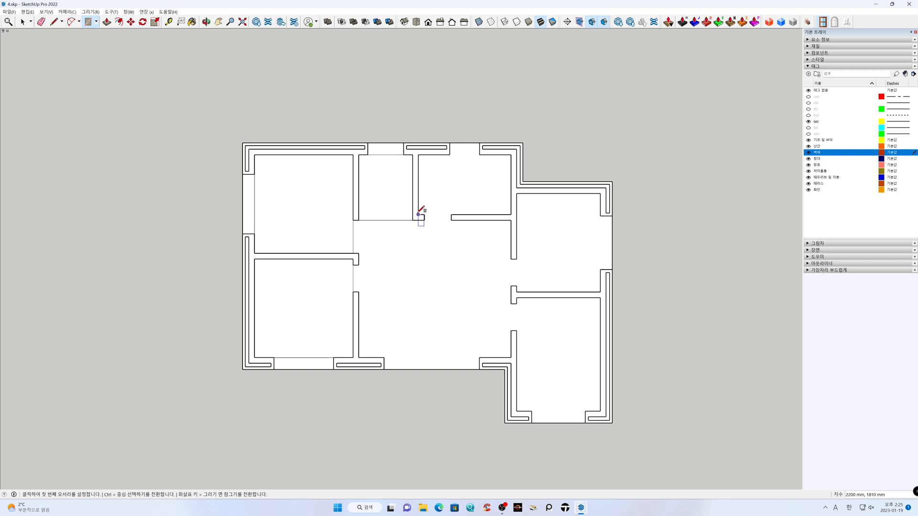
Draw rectangles along the inner wall lines of the upper-middle room, the two right rooms and the central room
left_click(419, 214)
left_click(511, 155)
left_click(517, 193)
left_click(601, 292)
left_click(601, 297)
left_click(518, 411)
left_click(512, 357)
left_click(359, 221)
key("space")
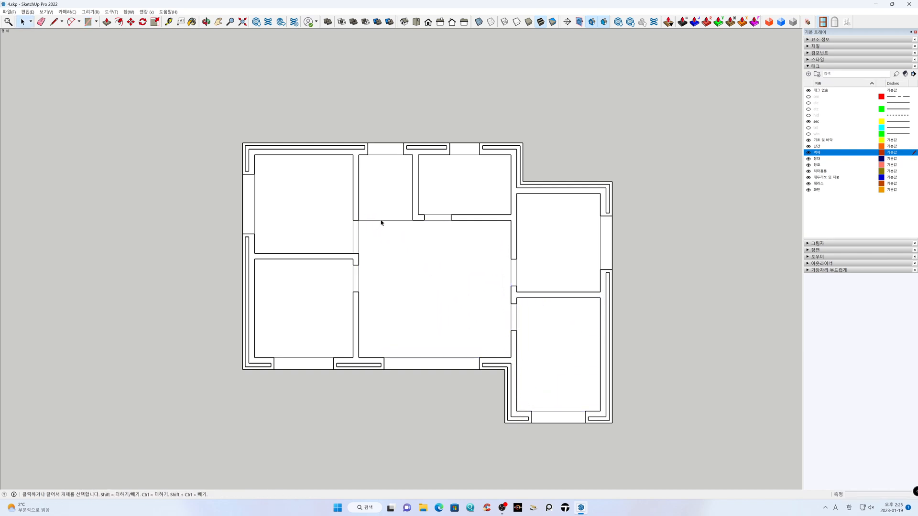
Erase the line dividing the upper hall recess from the central room
key("e")
left_click(383, 221)
key("space")
Delete the floor faces inside all the rooms, keeping only the wall faces
left_click(328, 225)
left_click(327, 294, "shift")
left_click(412, 289, "shift")
left_click(468, 200, "shift")
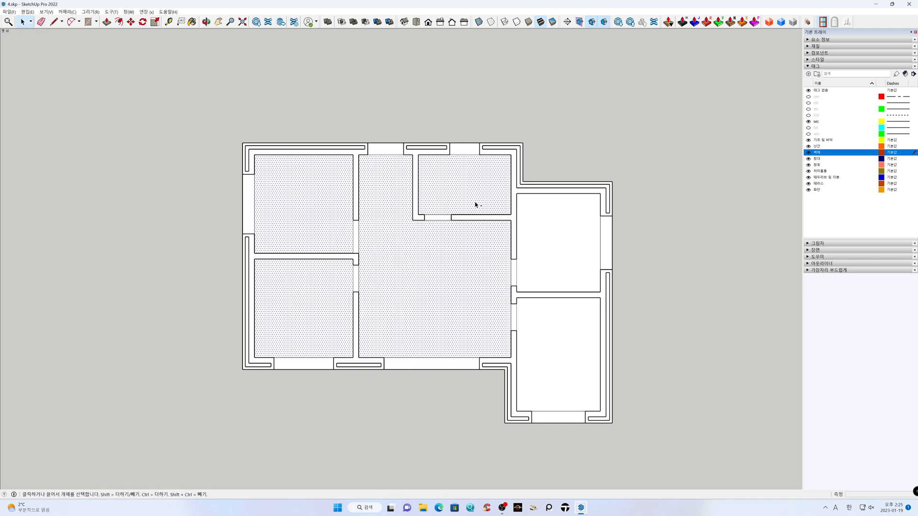
left_click(555, 252, "shift")
left_click(547, 338, "shift")
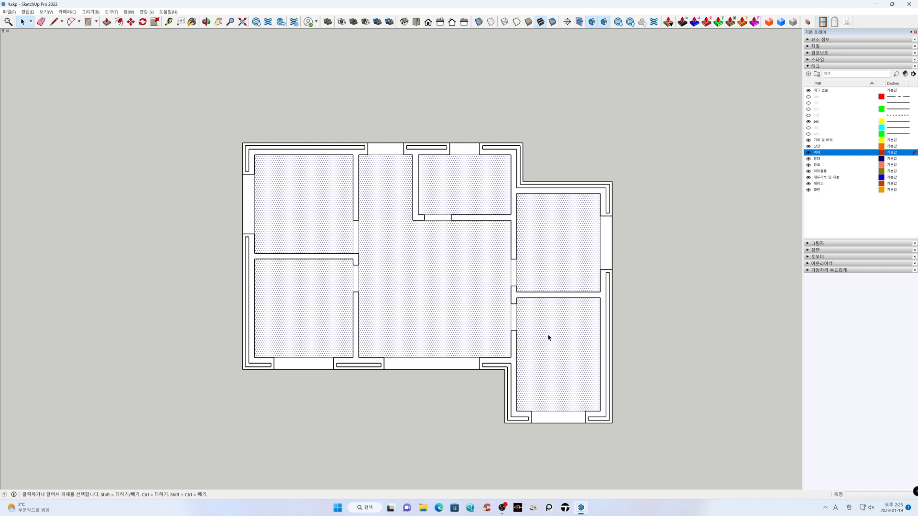
key("Delete")
Draw rectangles across the central room's wide lower opening, the upper-left room's doorway and the hall's upper opening
key("r")
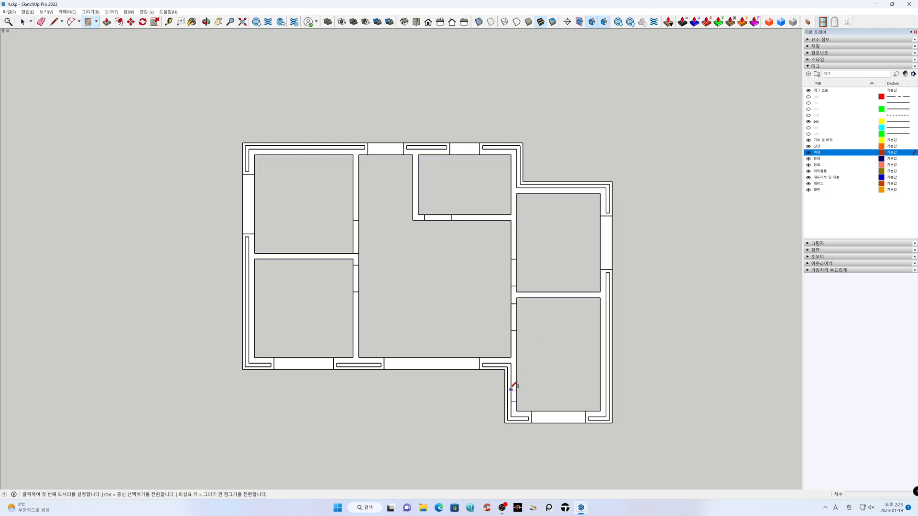
left_click(481, 370)
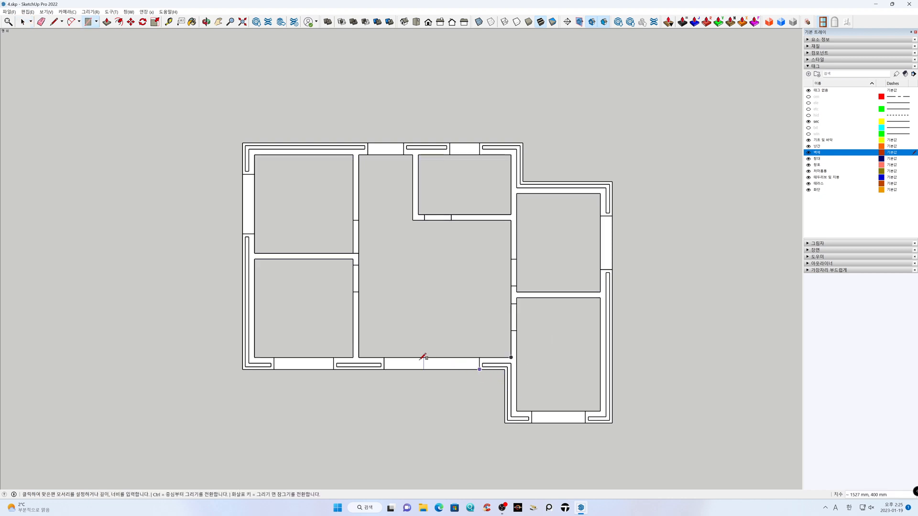
left_click(384, 358)
left_click(359, 254)
left_click(353, 220)
left_click(367, 155)
left_click(404, 143)
key("space")
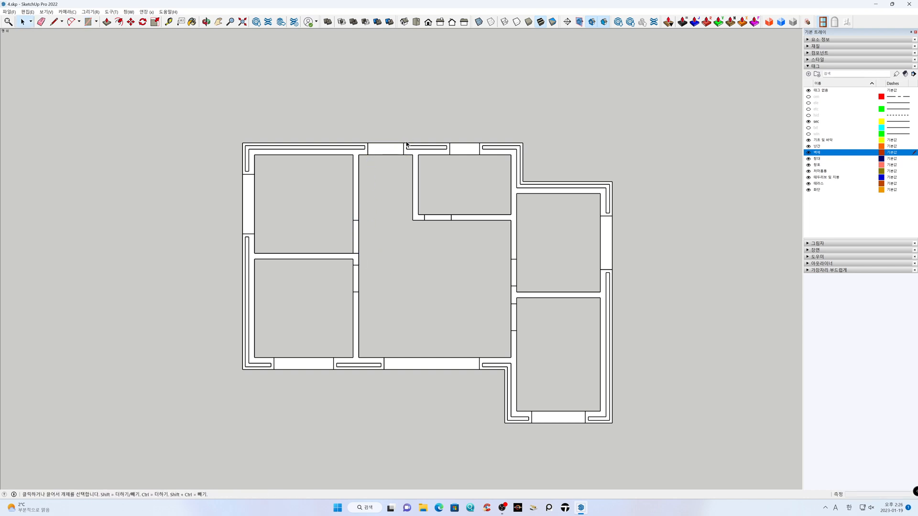
Hide the floor plan linework's tag and erase the edges bridging the three outlined openings to leave gaps in the walls
left_click(808, 122)
key("e")
left_click_drag(397, 137, 385, 178)
mouse_move(368, 228)
left_mouse_down()
mouse_move(348, 238)
mouse_move(363, 248)
left_mouse_up()
mouse_move(430, 346)
left_mouse_down()
mouse_move(444, 380)
mouse_move(444, 366)
left_mouse_up()
key("space")
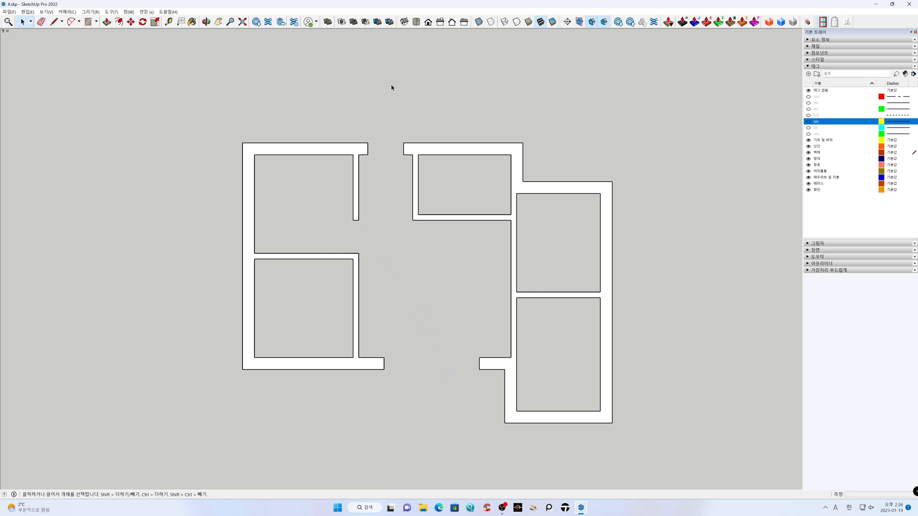
Switch the model to the isometric view with perspective projection
left_click(404, 21)
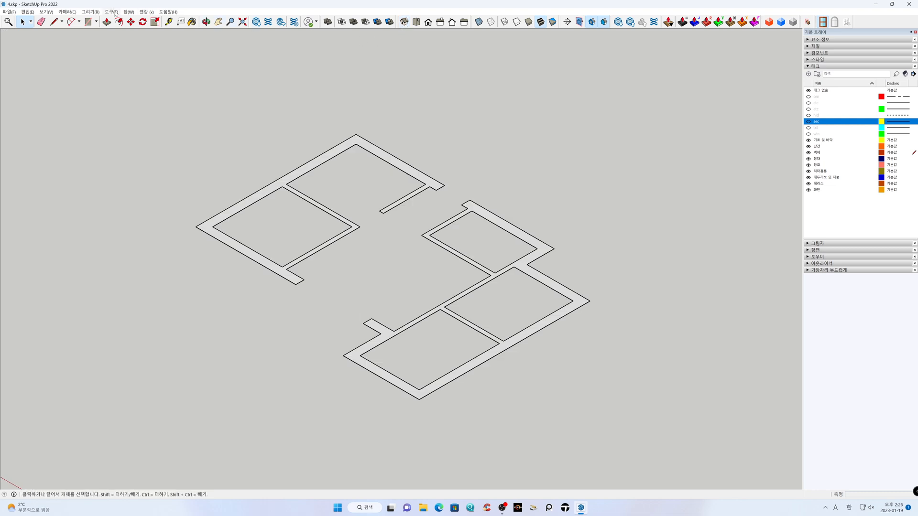
left_click(71, 12)
left_click(83, 56)
middle_click_drag(306, 276, 682, 272)
Extrude the right and left wall faces upward 2400 mm with Push/Pull
key("p")
left_click(647, 269)
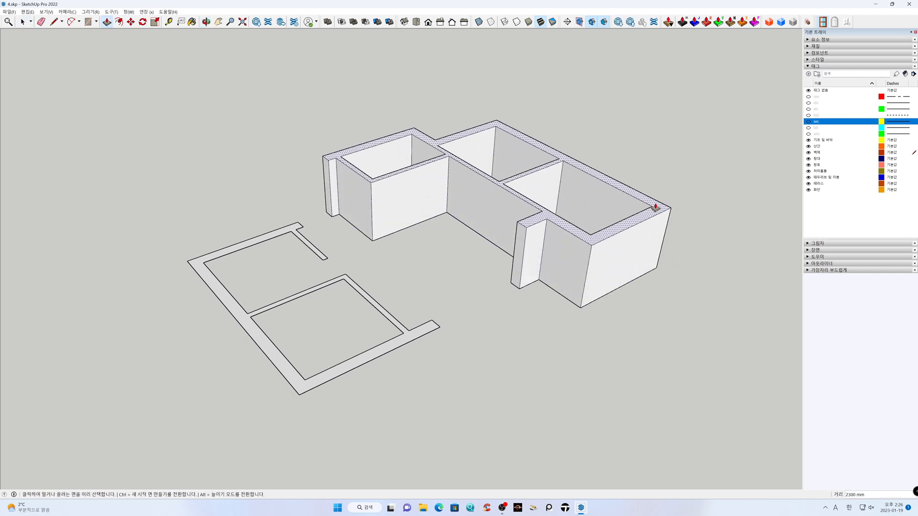
key("Return")
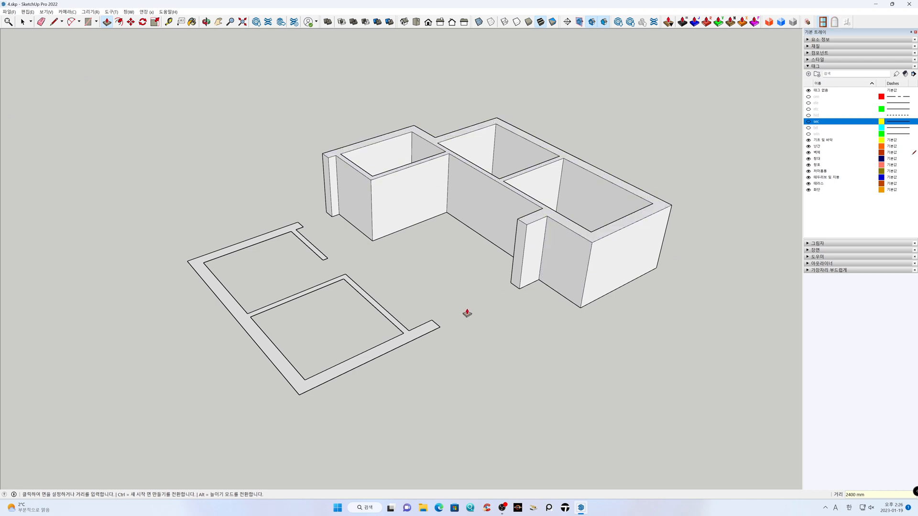
double_click(423, 330)
key("space")
Examine the extruded walls from several angles and distances
scroll(462, 327, "up", 1)
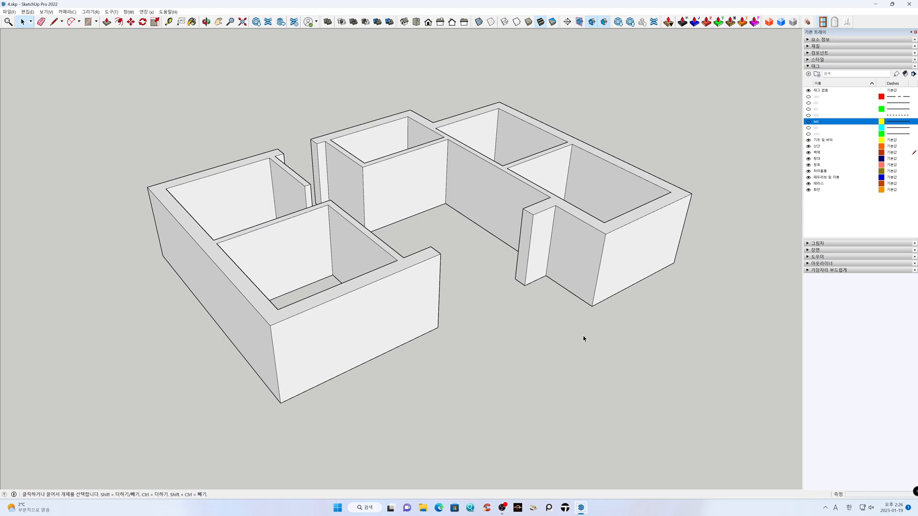
middle_click_drag(650, 291, 628, 280)
middle_click_drag(540, 243, 176, 229)
middle_click_drag(707, 256, 370, 325)
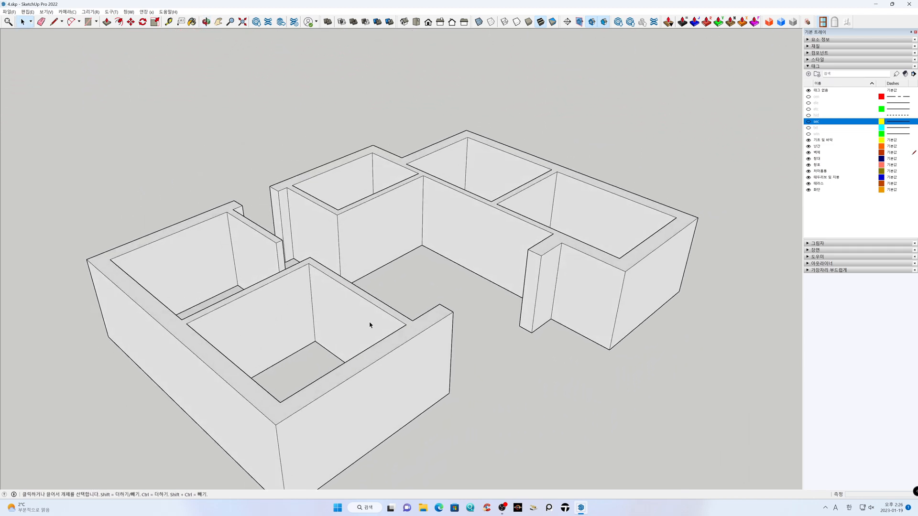
key("h")
left_click_drag(576, 316, 582, 247)
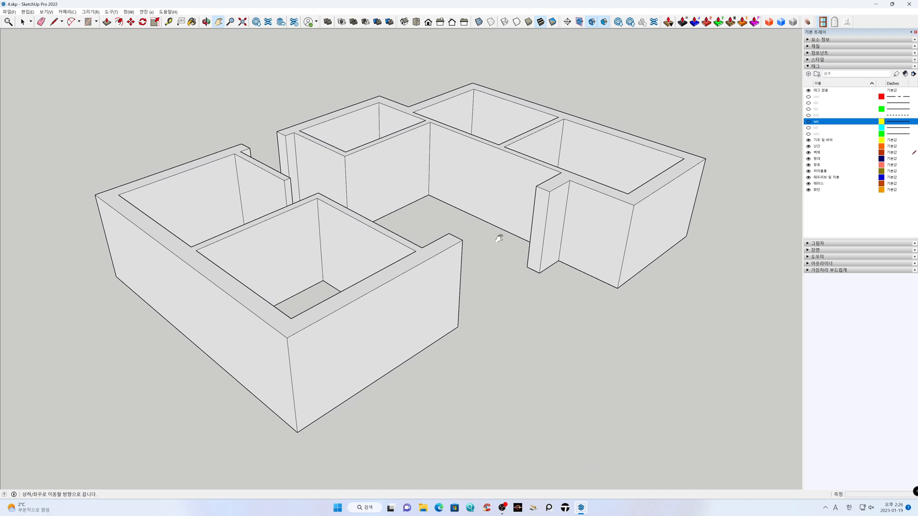
scroll(481, 237, "down", 1)
middle_click_drag(480, 238, 481, 273)
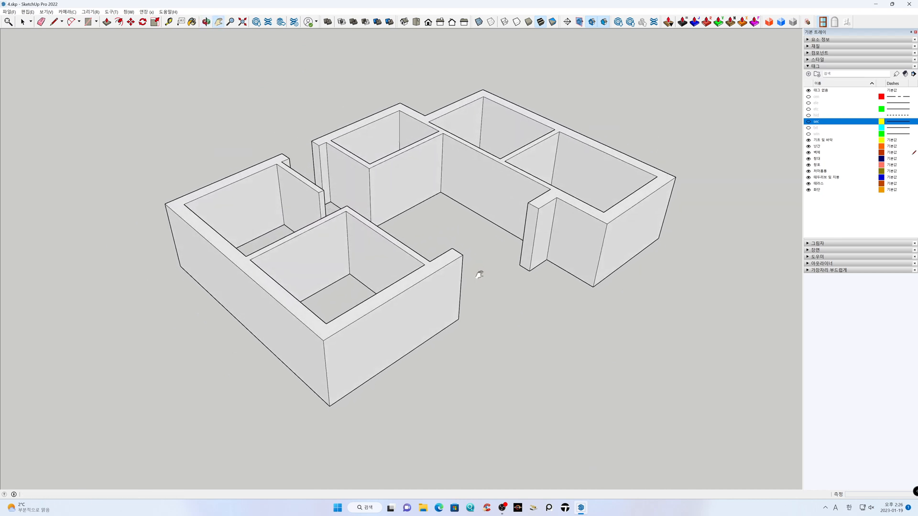
left_click_drag(481, 273, 479, 283)
scroll(441, 255, "down", 1)
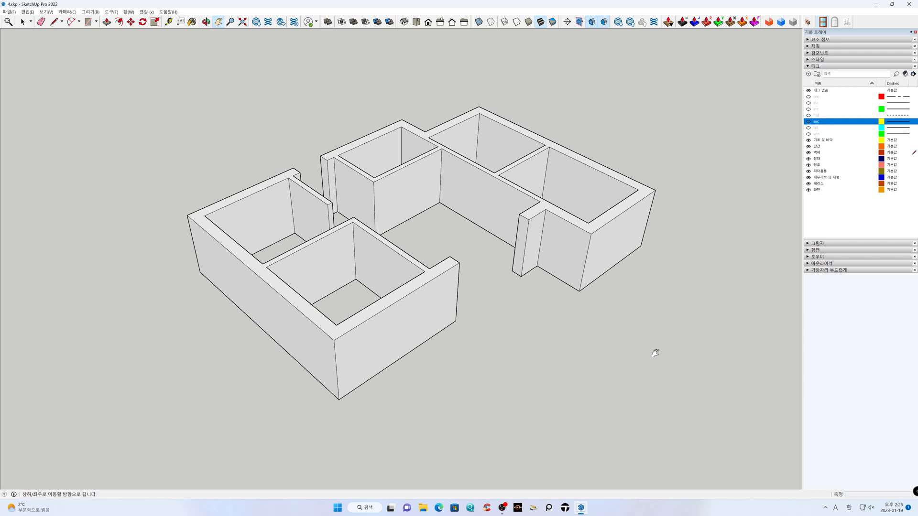
Show the floor plan linework through the walls in X-ray mode and make 창호 the active tag
left_click(808, 123)
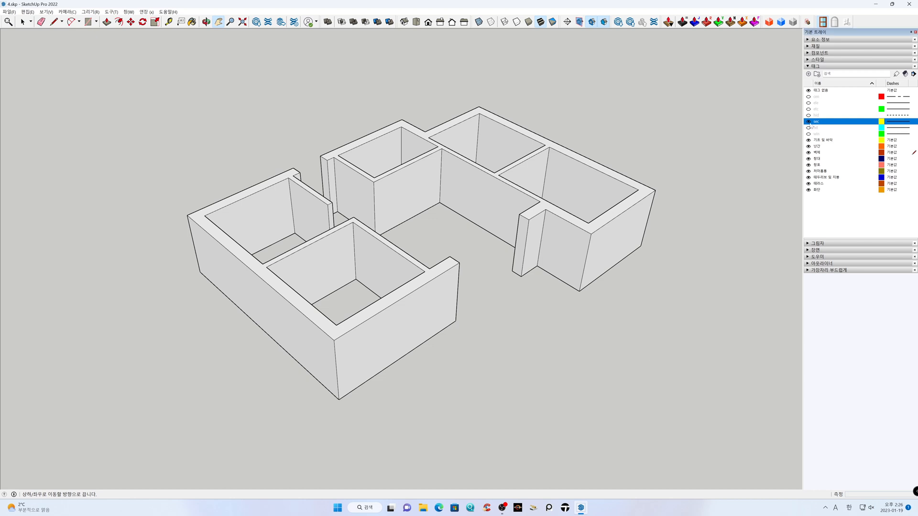
left_click(478, 22)
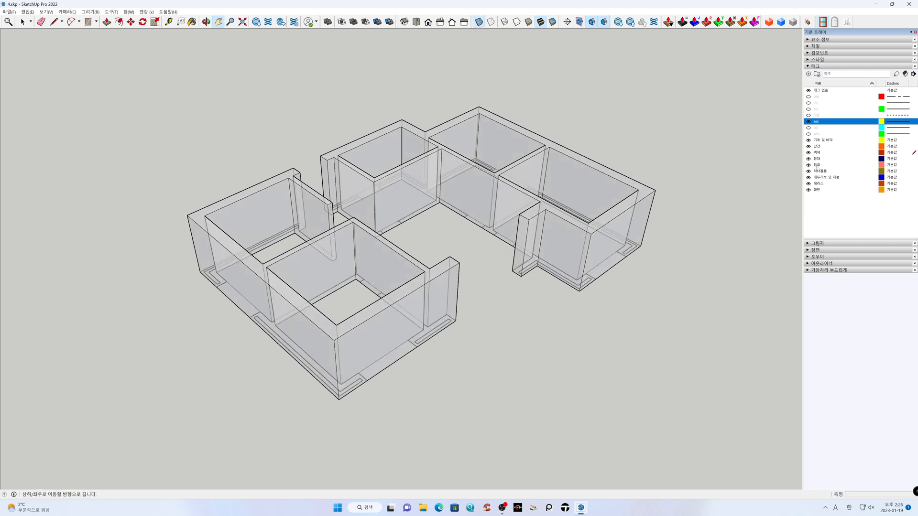
left_click(819, 166)
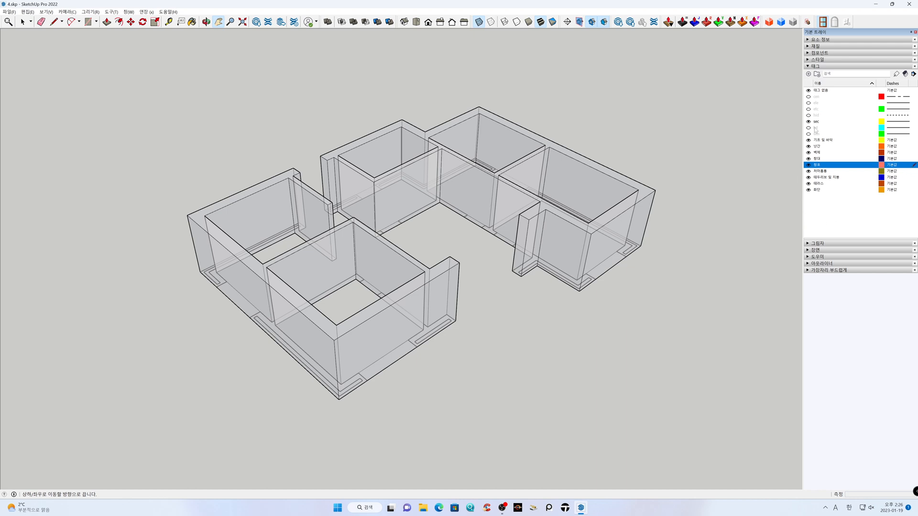
Load the WW2000X1300.wbp preset into the window builder's settings
left_click(823, 22)
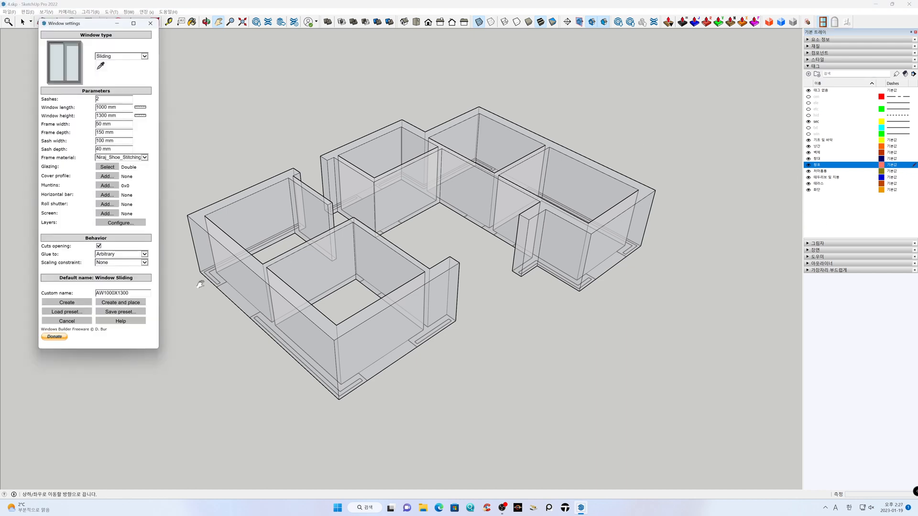
left_click(77, 313)
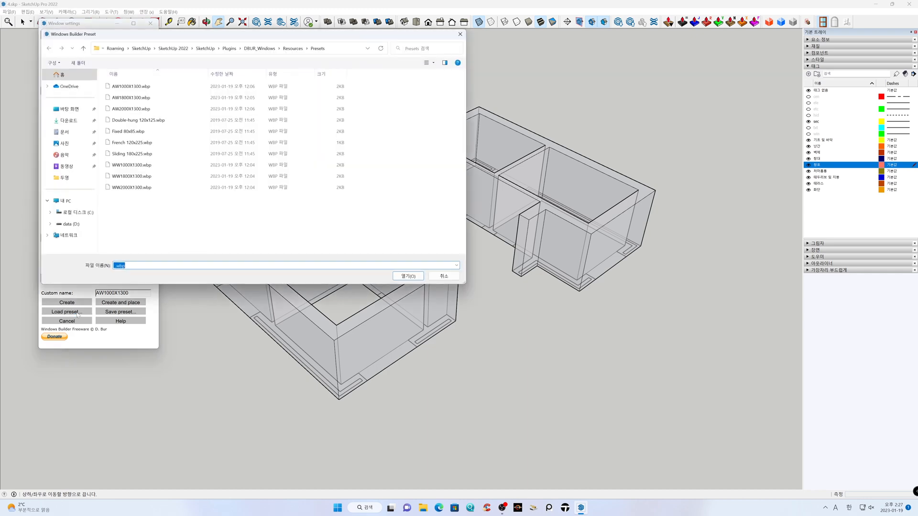
left_click(136, 189)
left_click(408, 277)
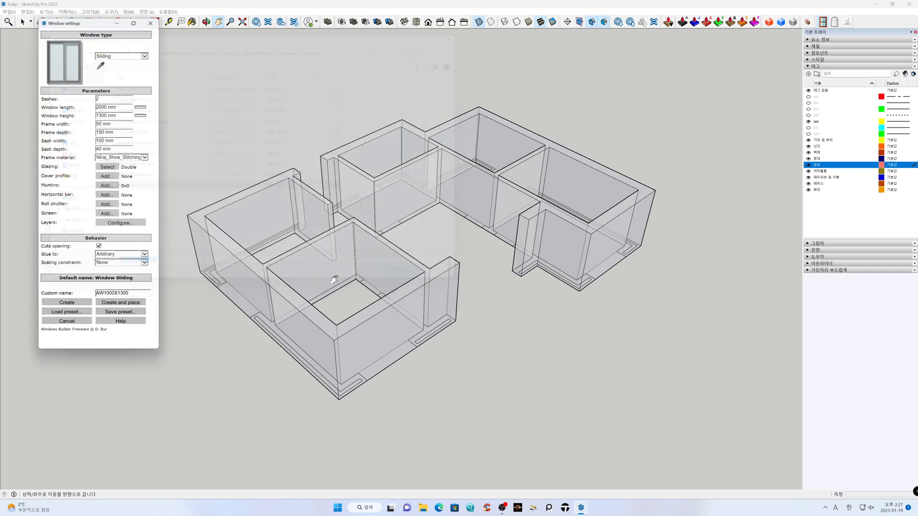
Name the sliding window WW2000X1300, create it and place it at the window opening in the lower-left room's front wall
key("ctrl+a")
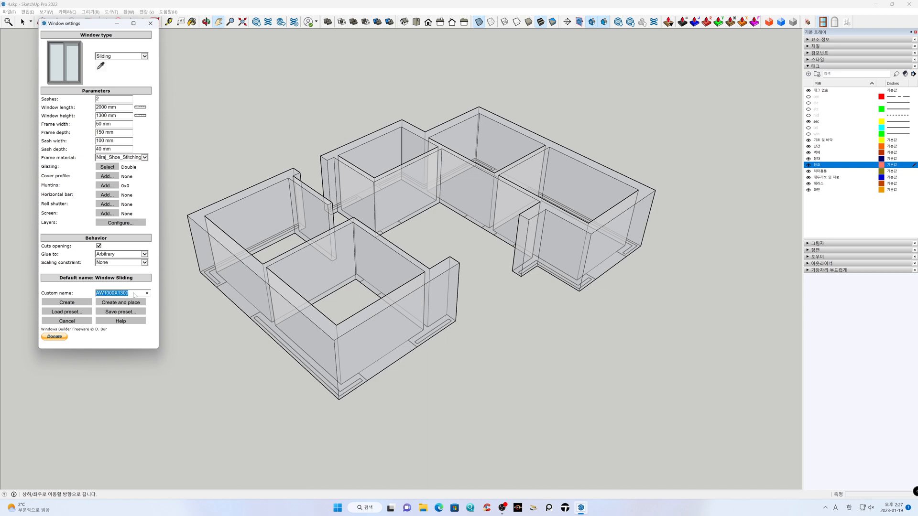
type("WW20")
left_click(130, 304)
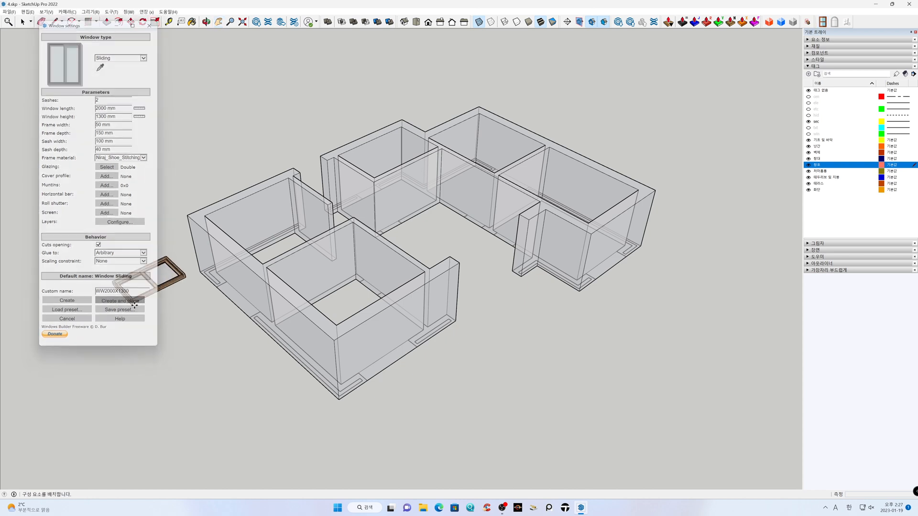
left_click(374, 383)
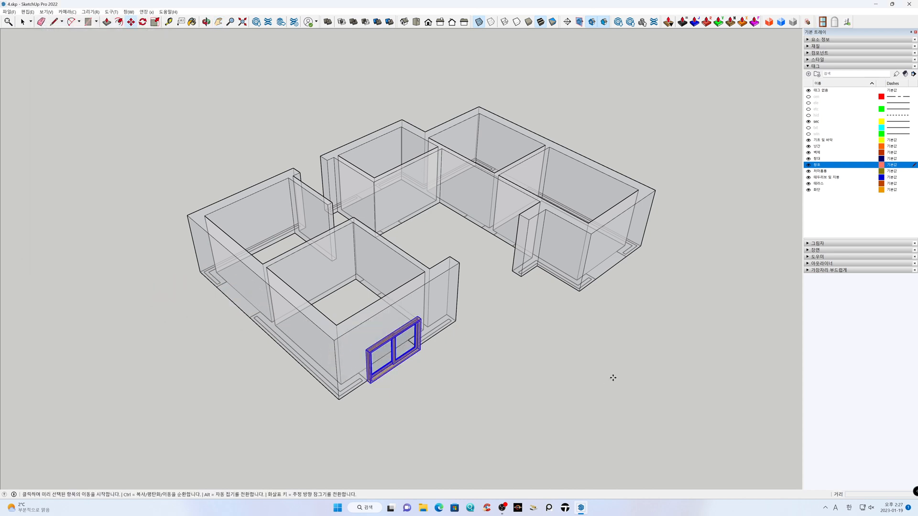
Load the WW1800X1300.wbp window preset, name the window WW1800X1300 and place it at the opening in the right-hand block's front wall
middle_click_drag(642, 369, 488, 324)
scroll(487, 314, "up", 2)
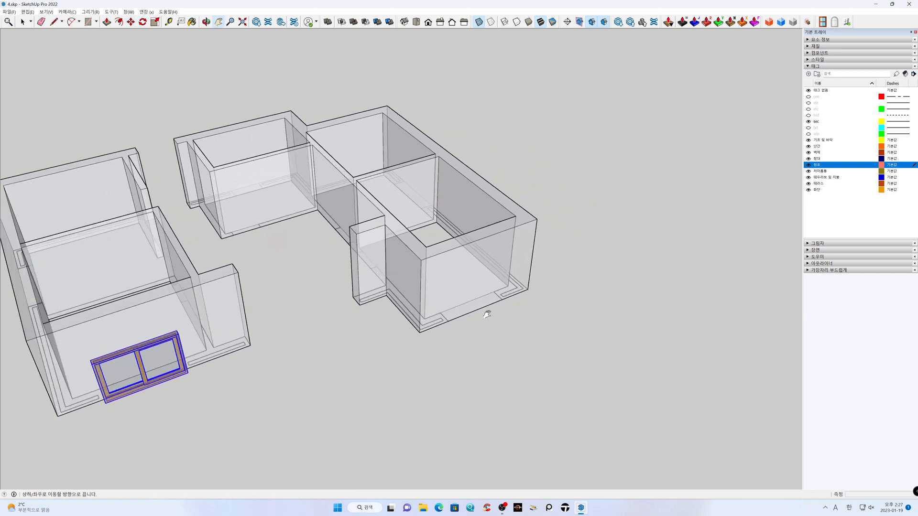
left_click(822, 22)
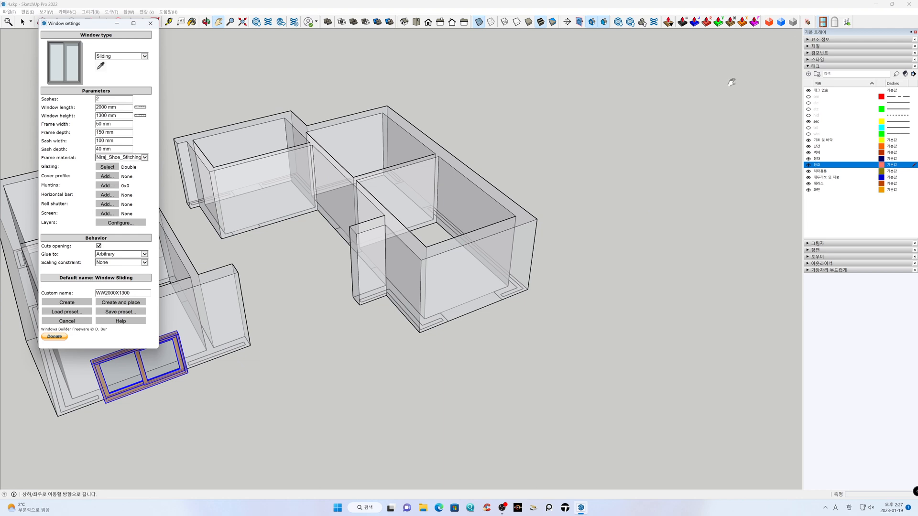
left_click(72, 312)
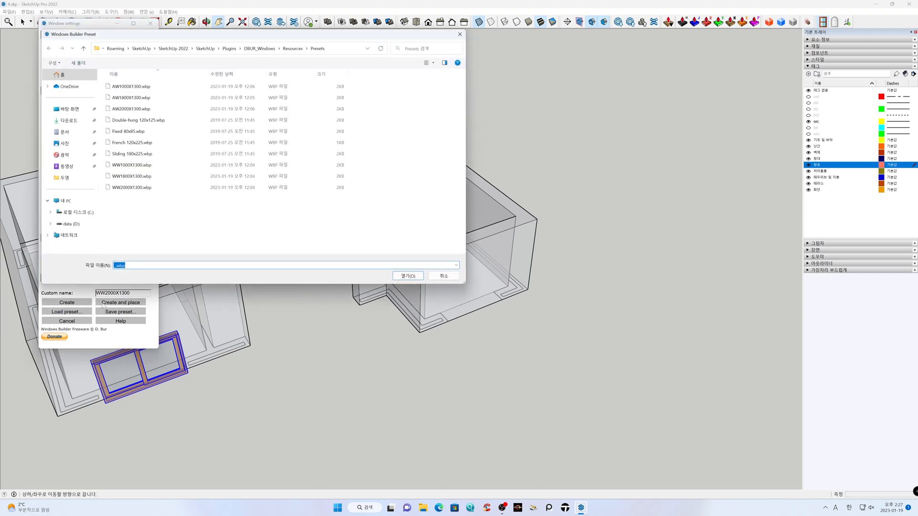
left_click(148, 177)
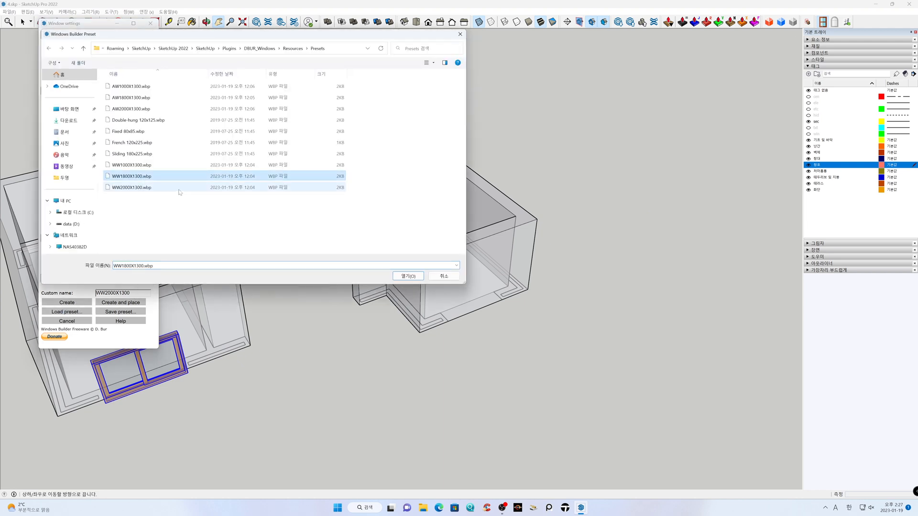
left_click(407, 277)
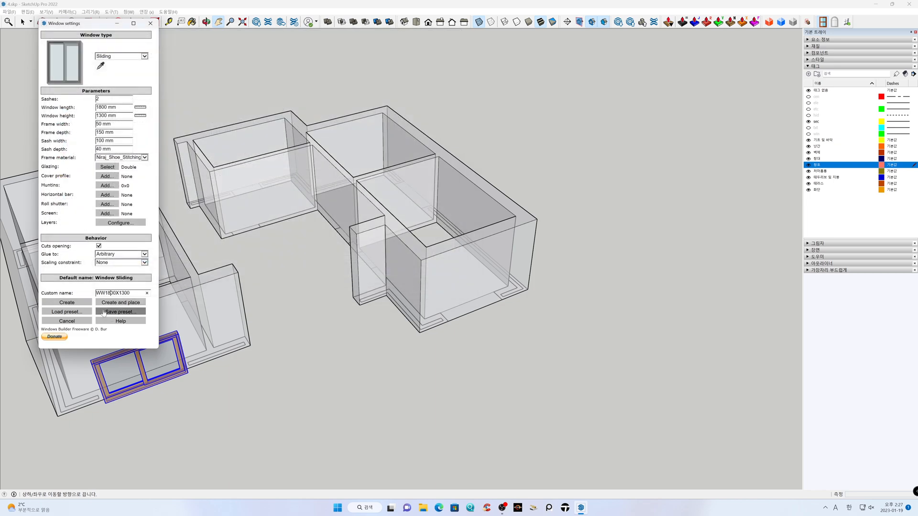
left_click(113, 304)
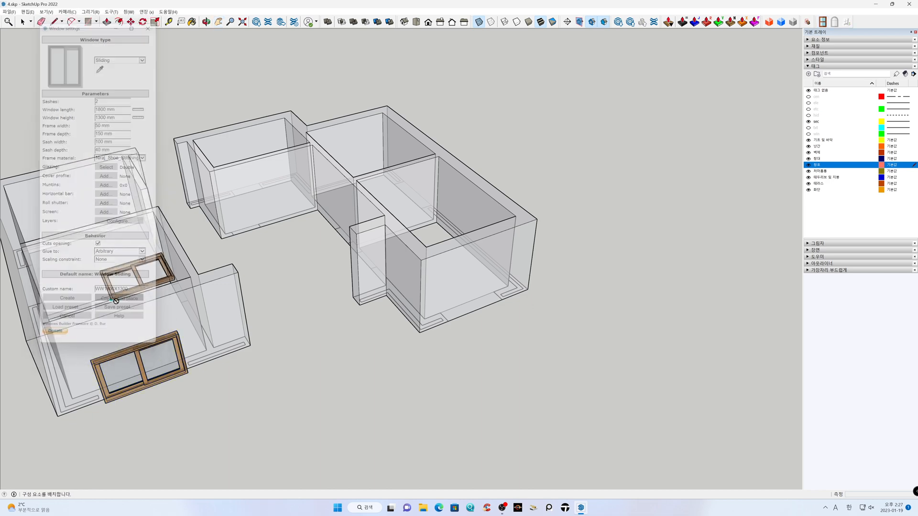
left_click(448, 323)
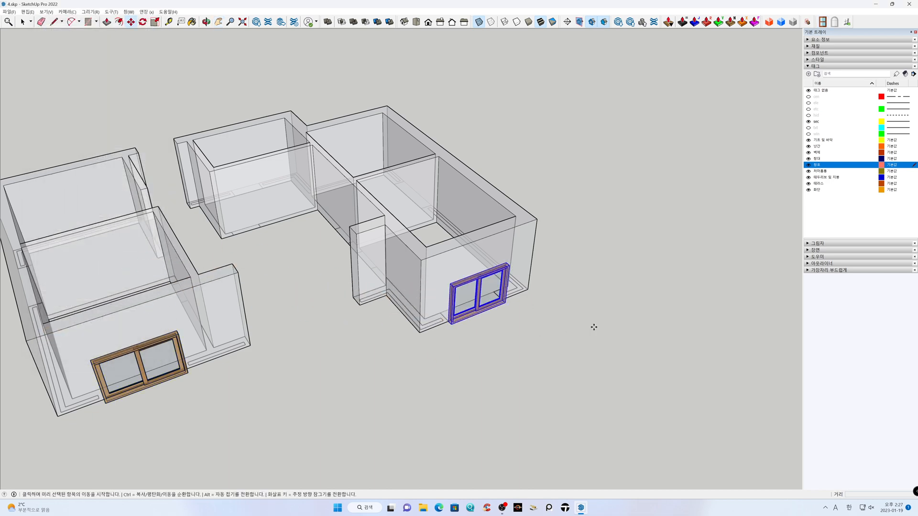
Insert another WW1800X1300 window component at the marked opening in the right-hand block's long outer wall
middle_click_drag(660, 322, 541, 324)
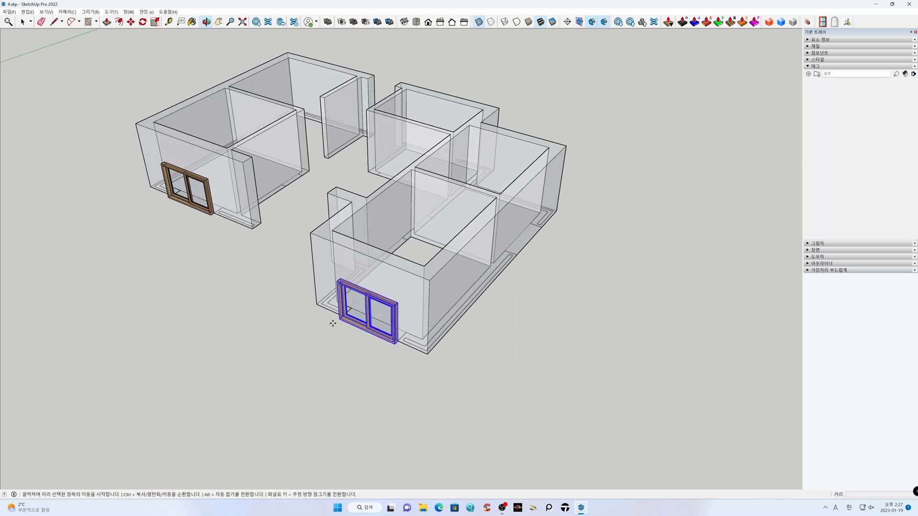
middle_click_drag(603, 313, 417, 313)
scroll(417, 313, "up", 3)
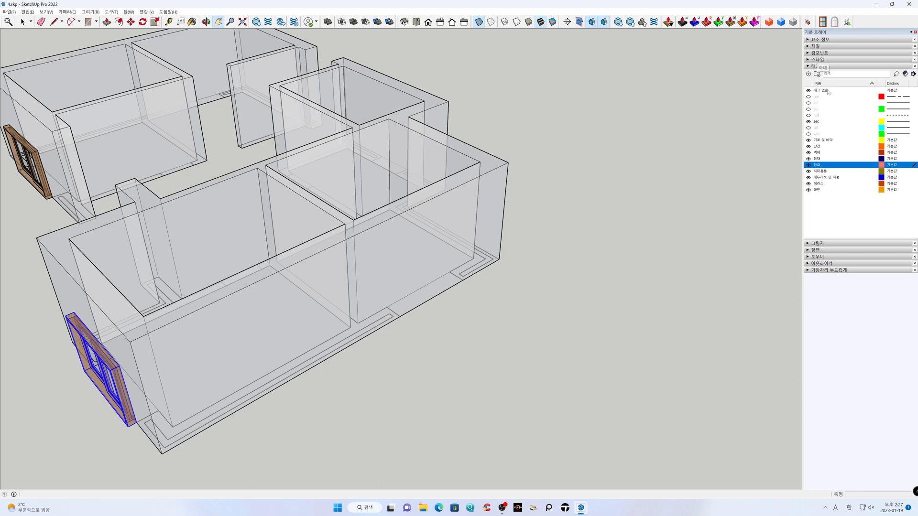
left_click(814, 53)
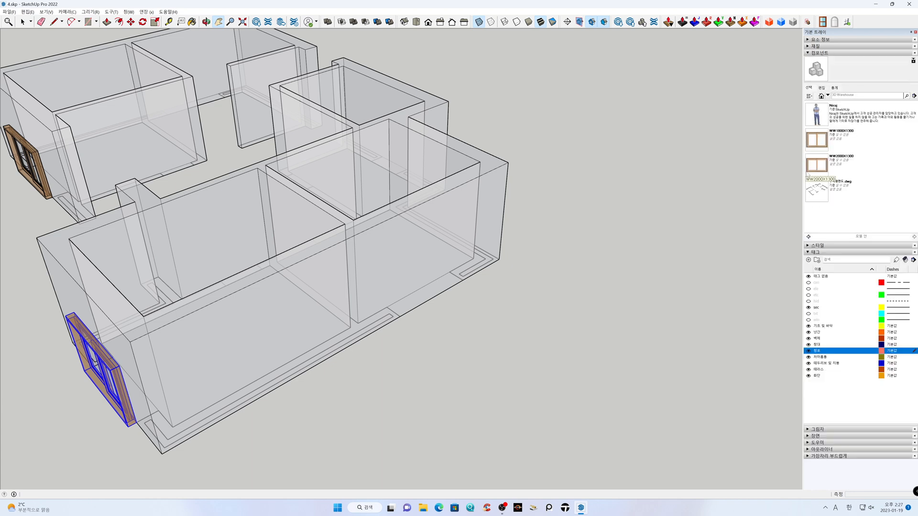
left_click(816, 140)
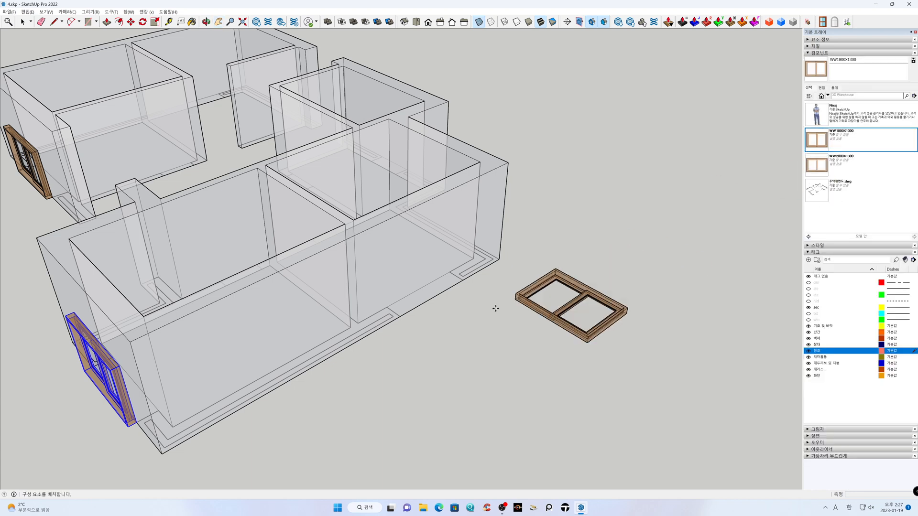
left_click(404, 317)
Load the WW1000X1300.wbp preset, name the window WW1000X1300 and place it at the opening in the small middle room's rear wall
middle_click_drag(486, 309, 260, 285)
middle_click_drag(513, 287, 470, 353)
scroll(448, 332, "up", 1)
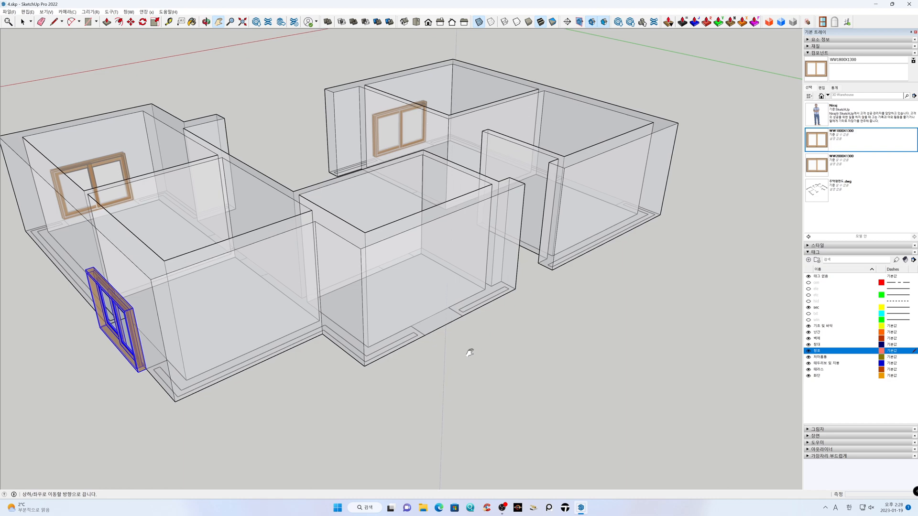
left_click(822, 22)
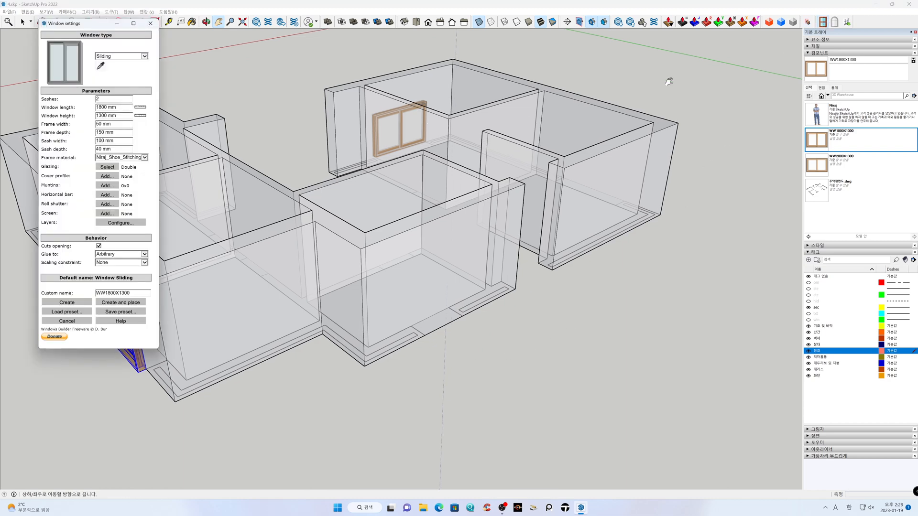
left_click(63, 313)
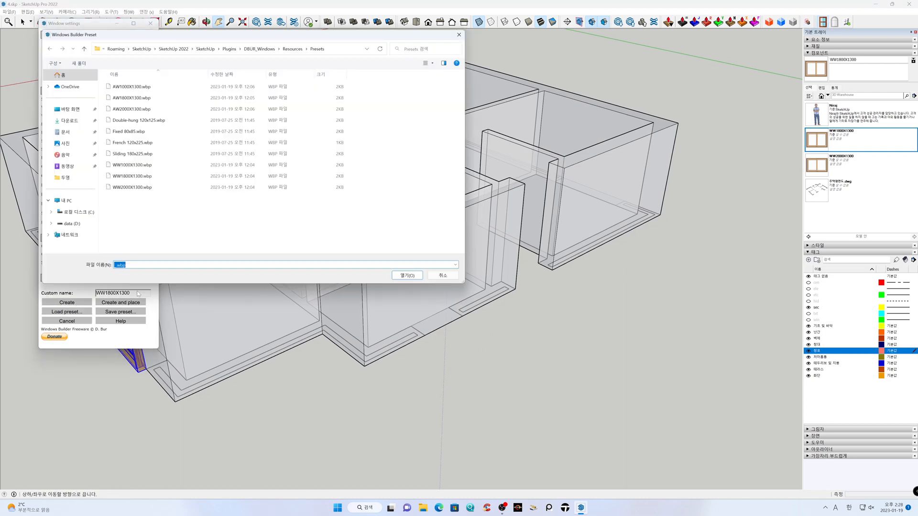
left_click(137, 167)
left_click(394, 277)
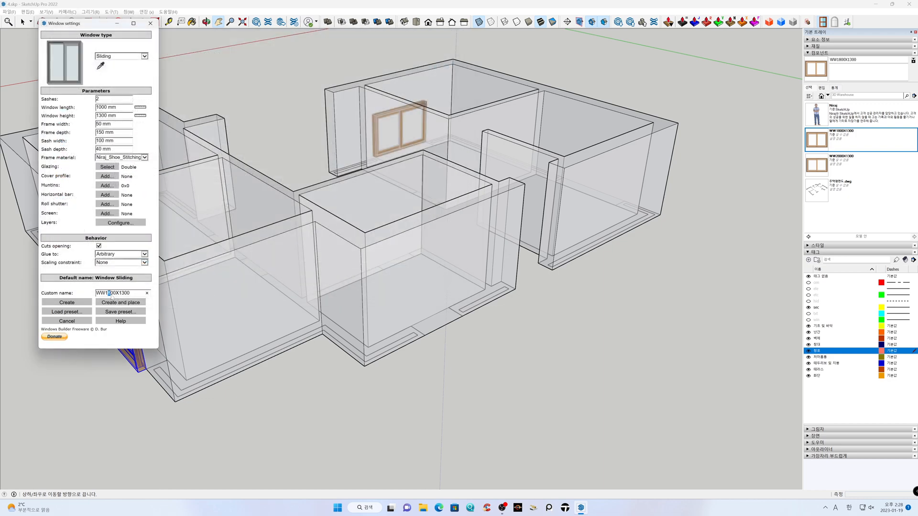
left_click(138, 306)
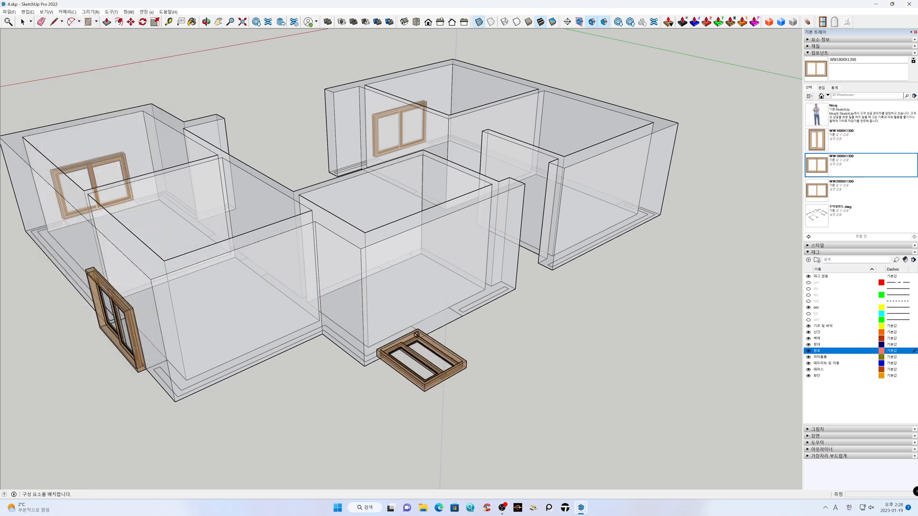
left_click(424, 337)
Insert another WW2000X1300 window component at the marked opening in the left-hand block's long outer wall
middle_click_drag(608, 346, 452, 355)
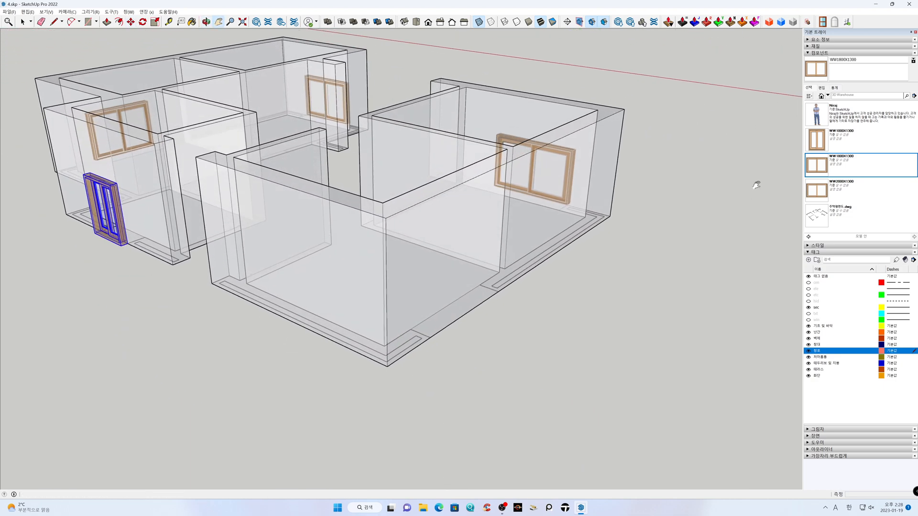
left_click(817, 190)
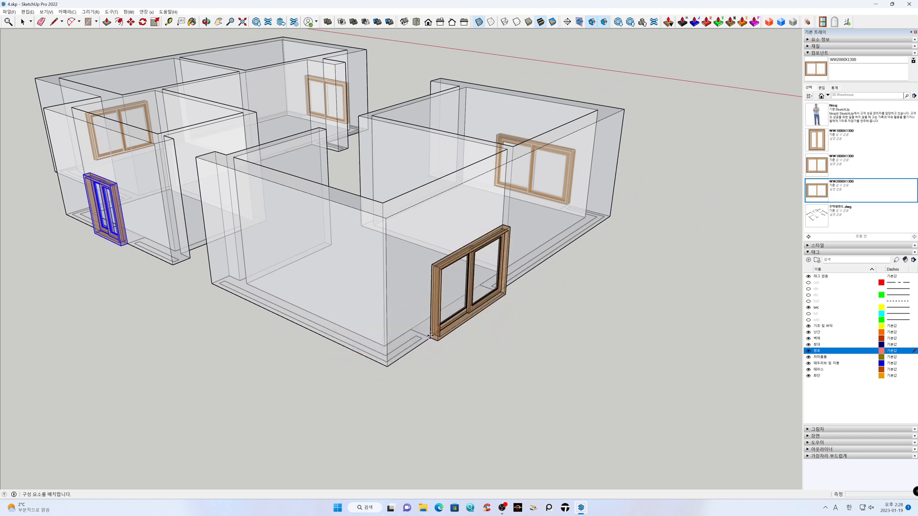
left_click(430, 336)
Hide the floor plan's sec tag, and select all windows while the 벽체 tag is temporarily hidden
scroll(514, 356, "down", 2)
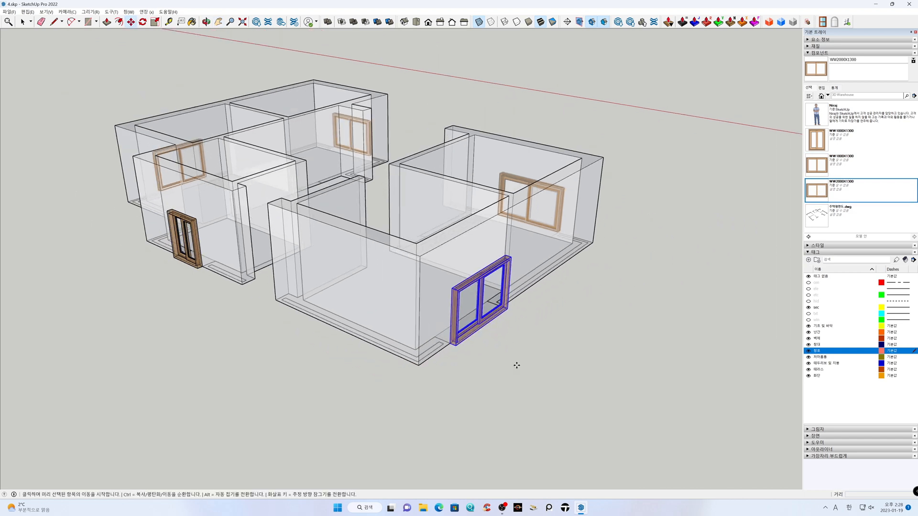
middle_click_drag(383, 400, 553, 367)
middle_click_drag(578, 340, 533, 361, "shift")
scroll(538, 356, "down", 2)
key("space")
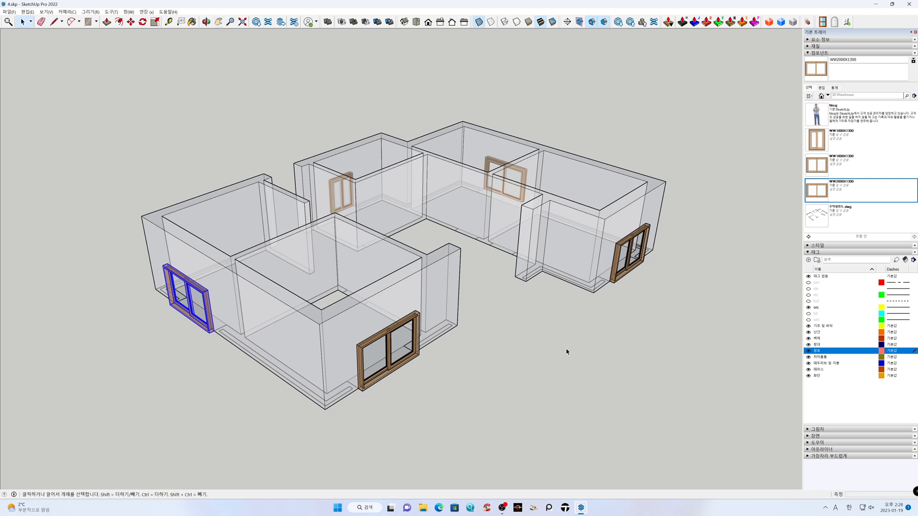
left_click(812, 309)
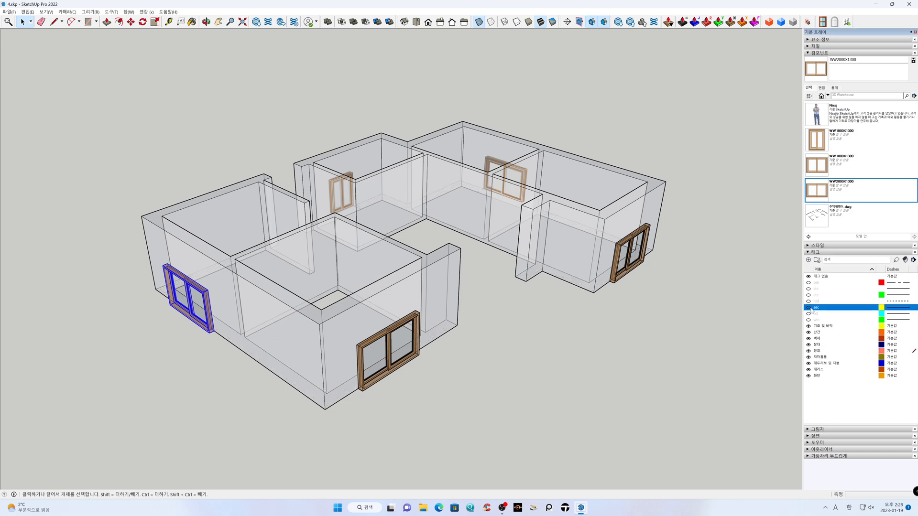
left_click(809, 338)
key("ctrl+a")
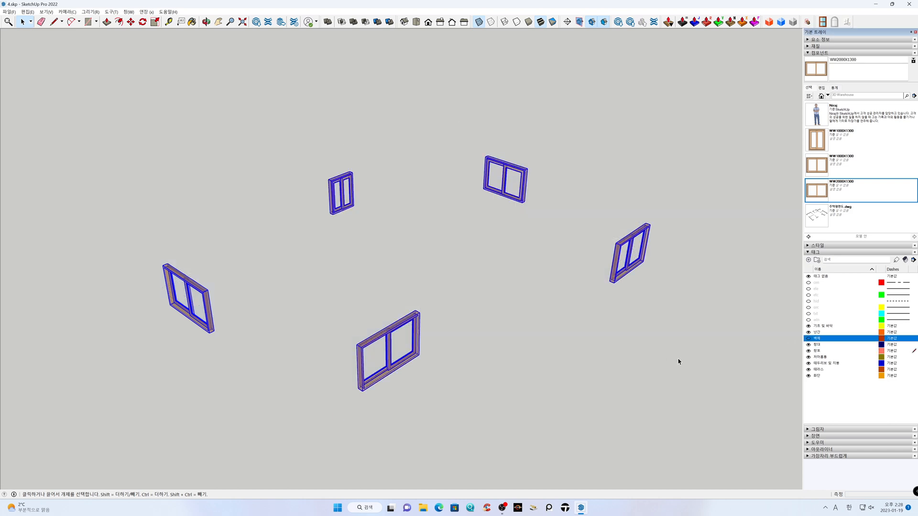
left_click(808, 338)
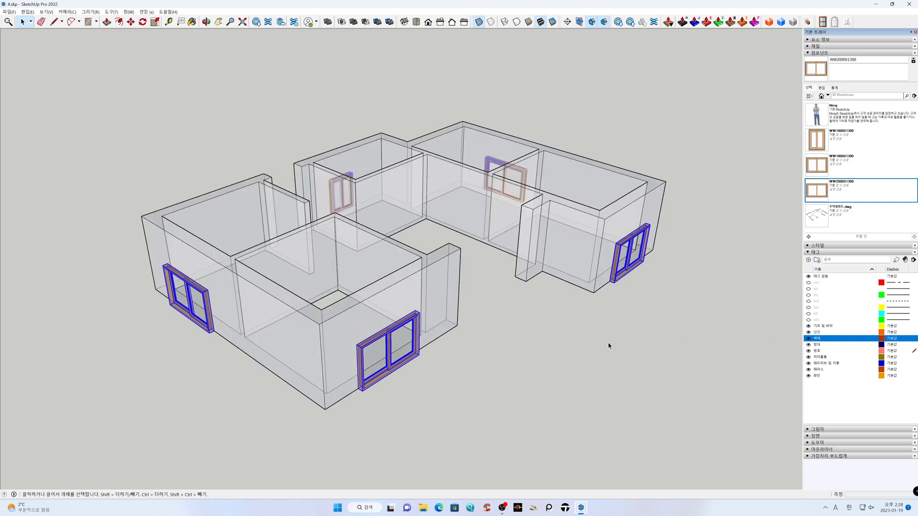
Move all selected windows straight up by 1100 mm
key("m")
left_click(565, 360)
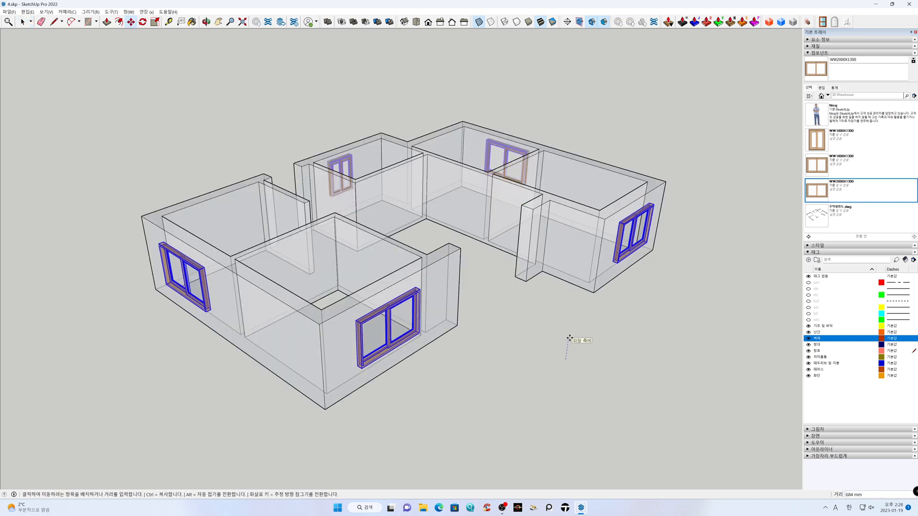
type("1100")
key("Return")
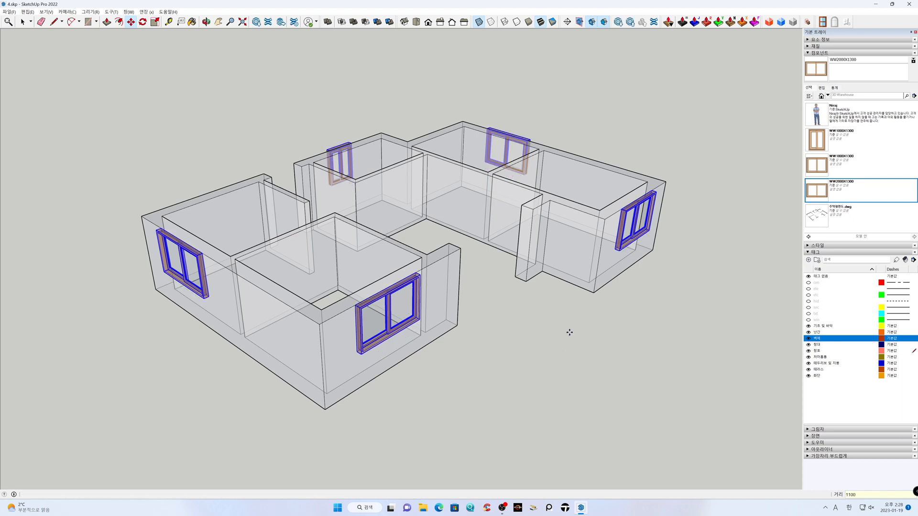
key("space")
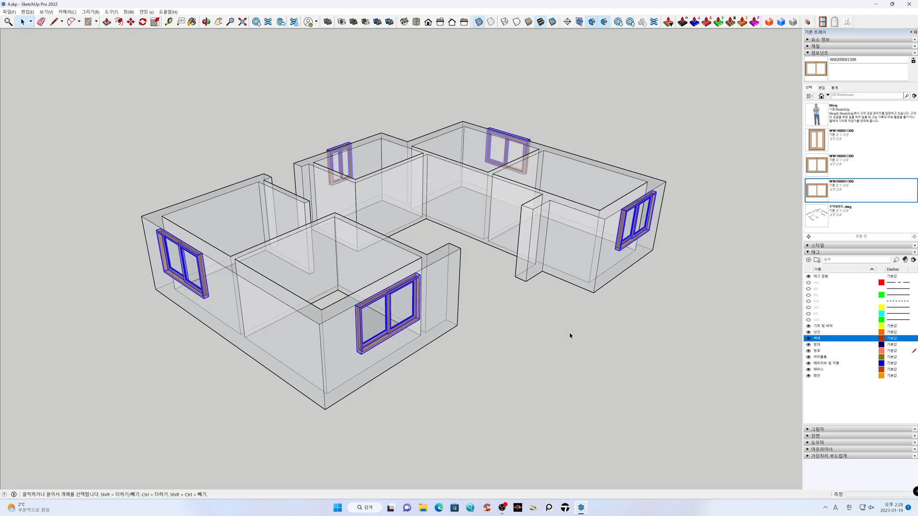
Turn off X-ray mode and cut openings through the walls at all selected windows with Hole Punching
left_click(479, 22)
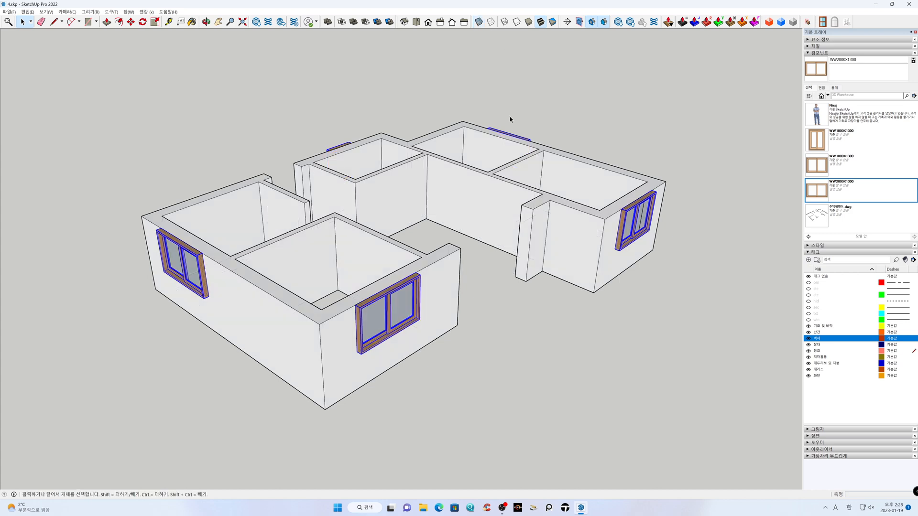
middle_click_drag(480, 237, 463, 290)
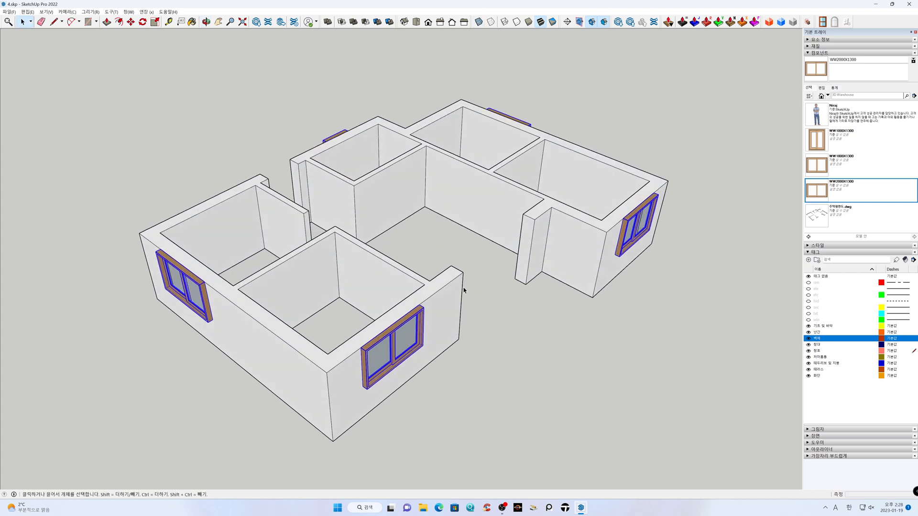
right_click(419, 313)
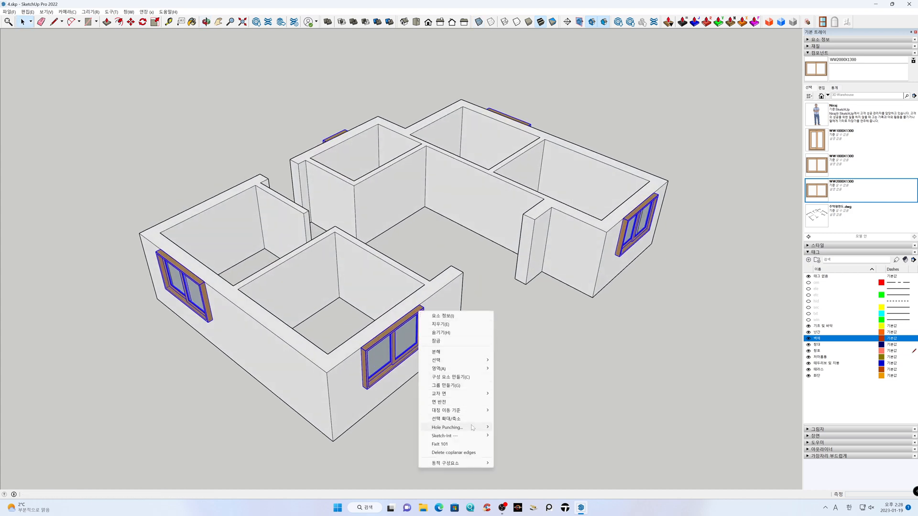
mouse_move(473, 429)
left_click(510, 429)
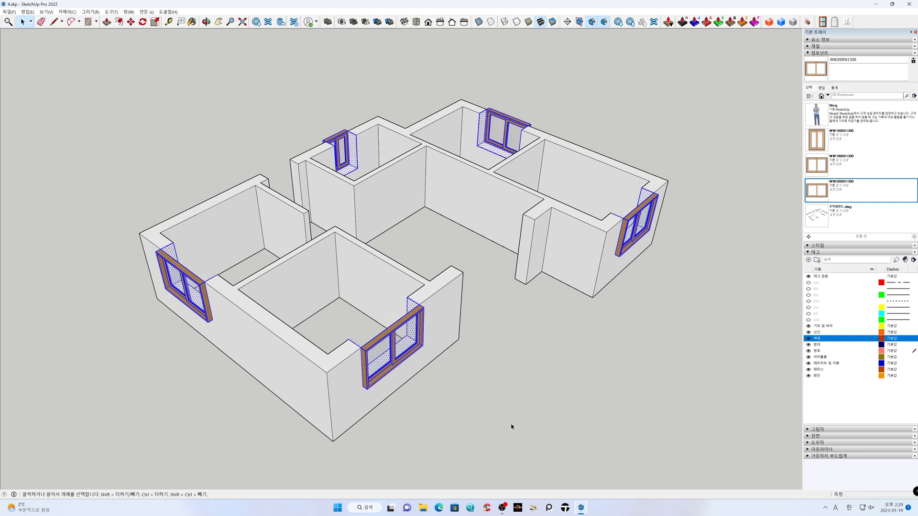
right_click(420, 318)
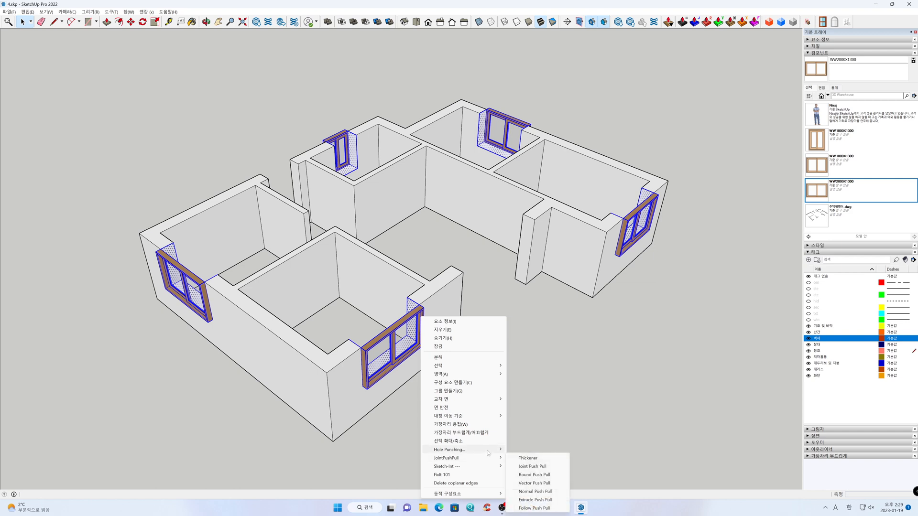
mouse_move(492, 450)
left_click(531, 467)
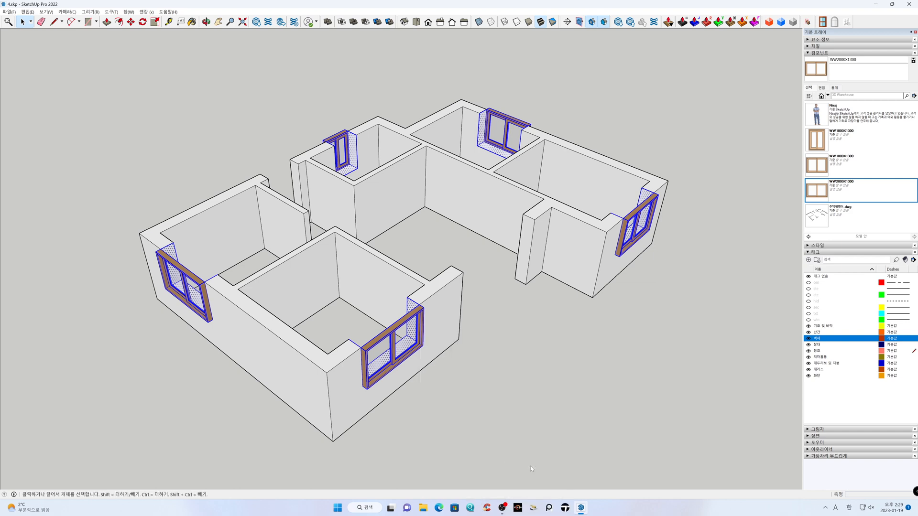
Unglue the front-wall windows of the left-hand and right-hand blocks from their walls
right_click(422, 320)
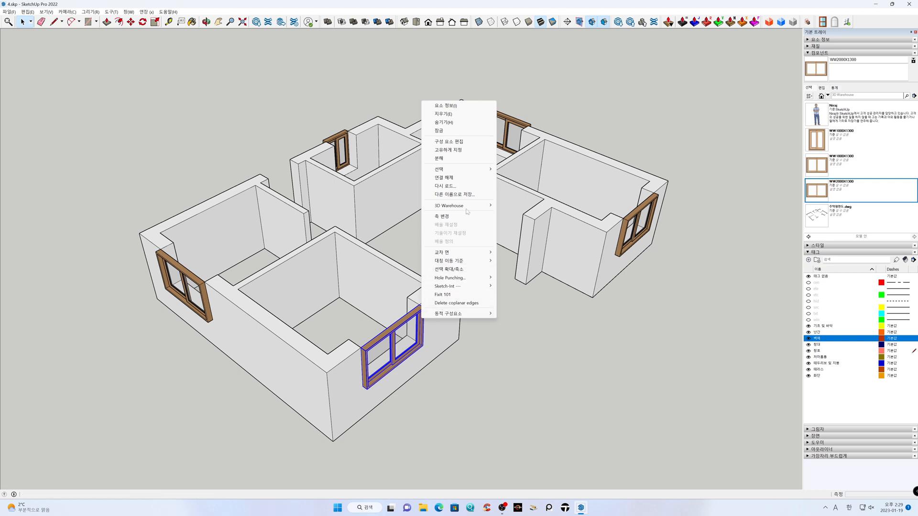
left_click(465, 178)
right_click(650, 205)
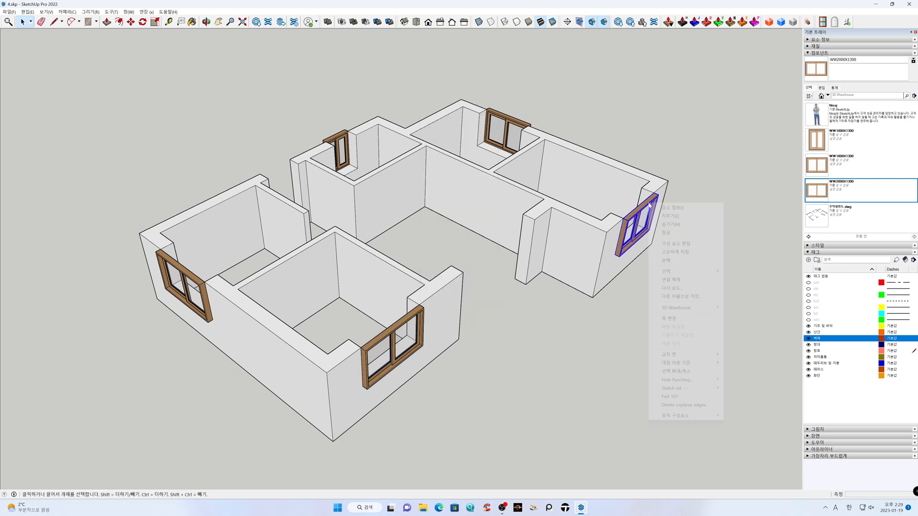
left_click(677, 281)
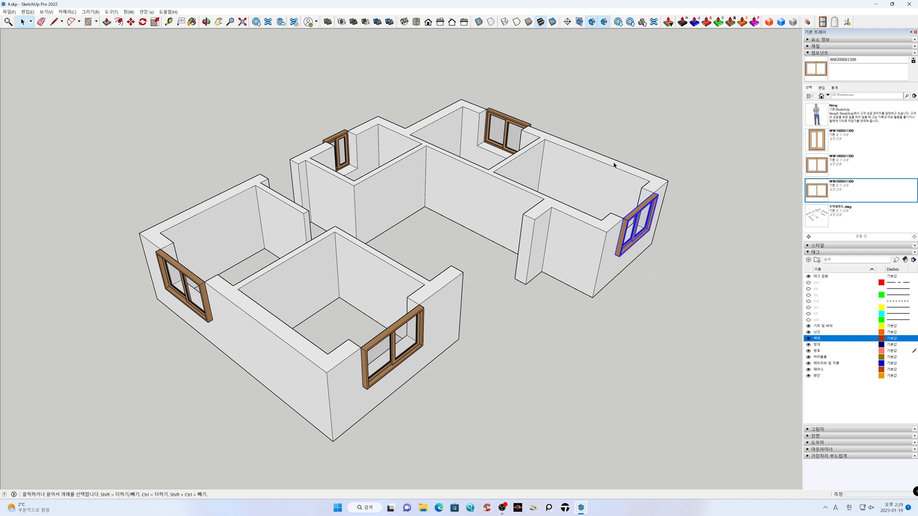
Unglue the remaining windows from their walls: the right-hand block's side window, the small rear window and the left-hand block's side window
right_click(518, 125)
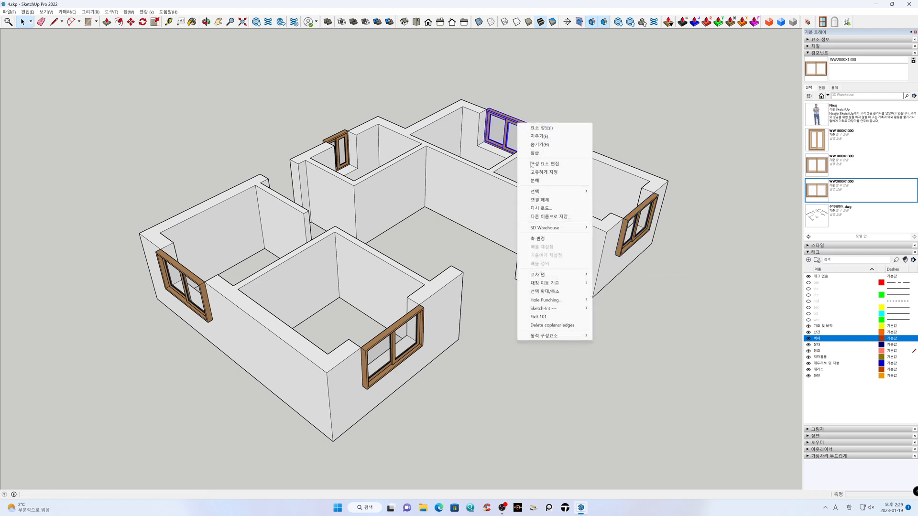
left_click(530, 194)
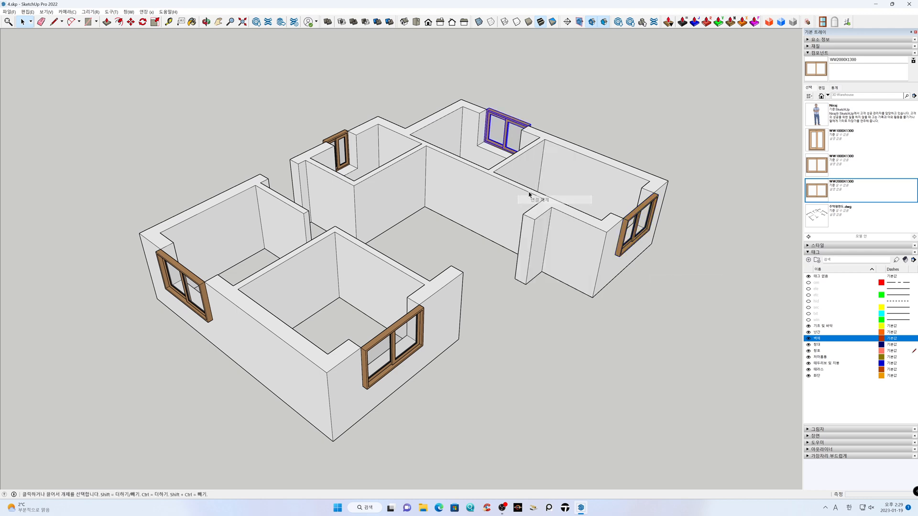
right_click(338, 142)
left_click(363, 216)
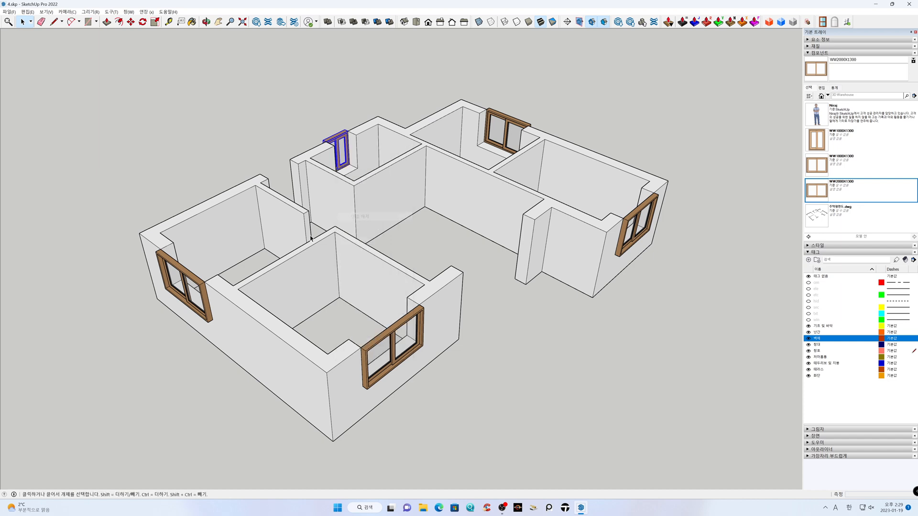
right_click(192, 280)
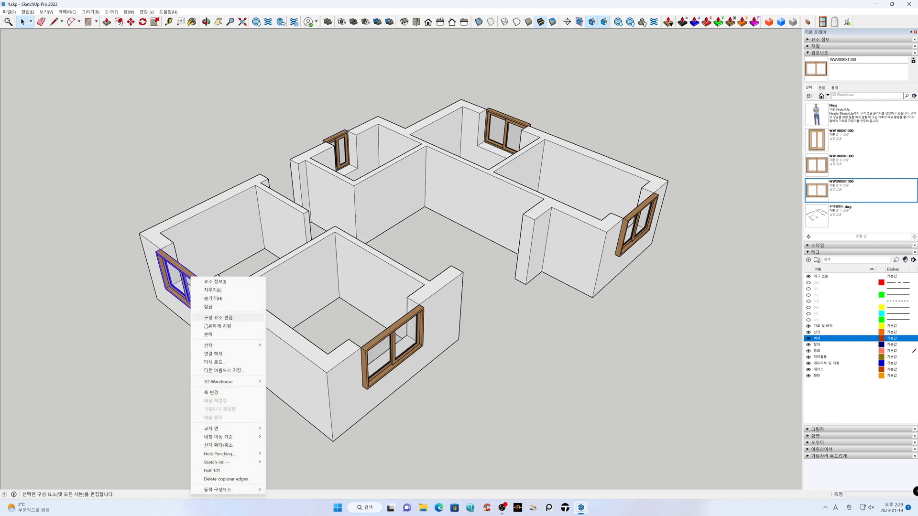
left_click(230, 355)
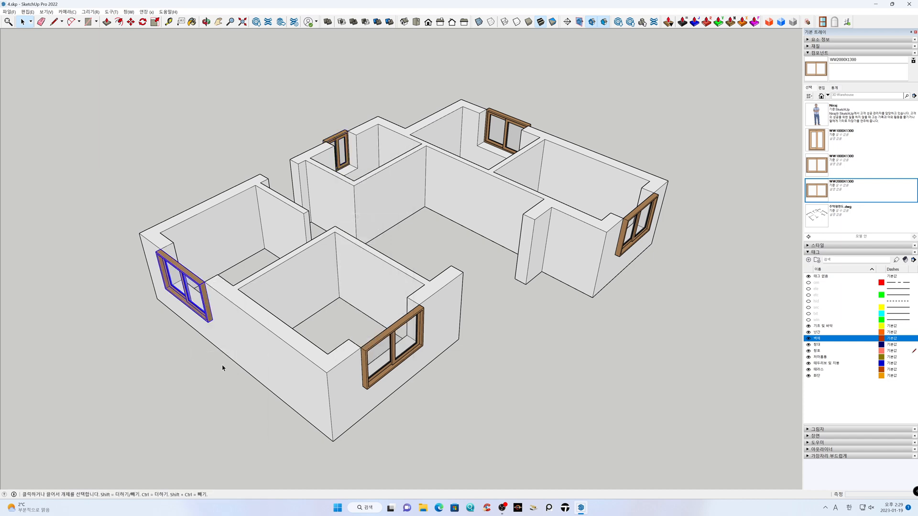
left_click(211, 388)
Move the left-hand block's front window about 400 mm inward to the inner corner of its wall opening
scroll(389, 360, "up", 5)
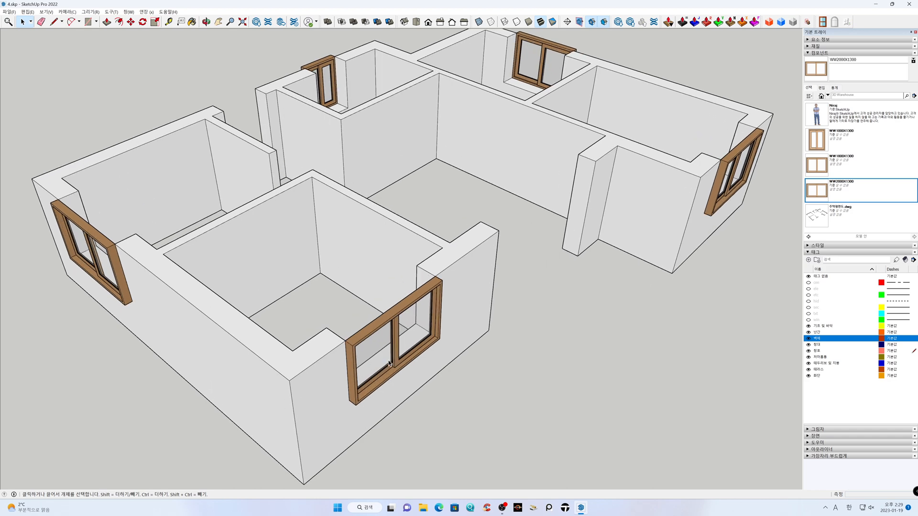
key("h")
left_click_drag(371, 341, 466, 272)
key("space")
left_click(484, 234)
key("m")
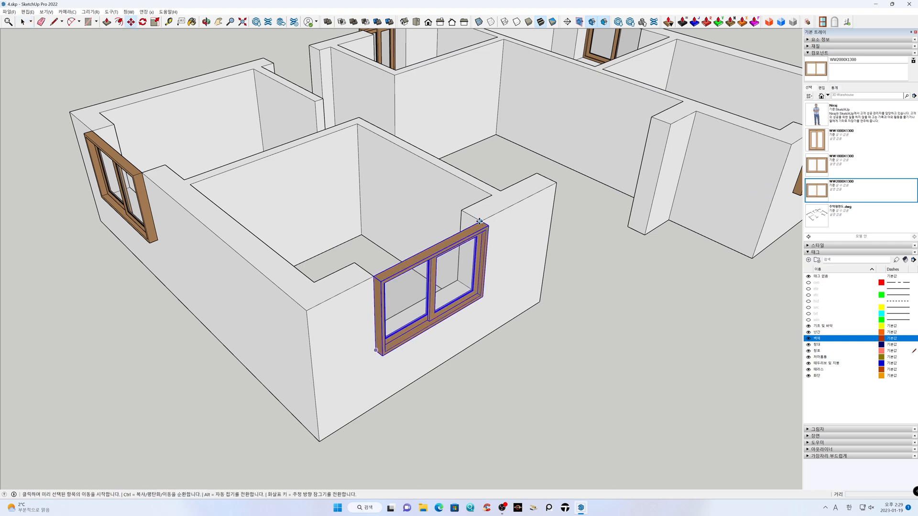
left_click_drag(480, 222, 462, 212)
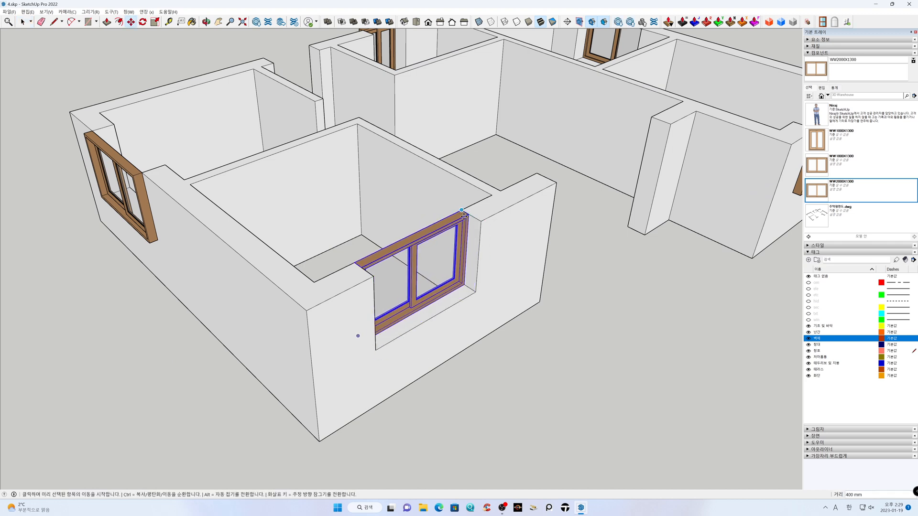
key("space")
Move the right-hand block's front window inward to the inner corner of its wall opening
middle_click_drag(610, 310, 139, 478, "shift")
scroll(414, 338, "up", 3)
left_click(461, 260)
key("m")
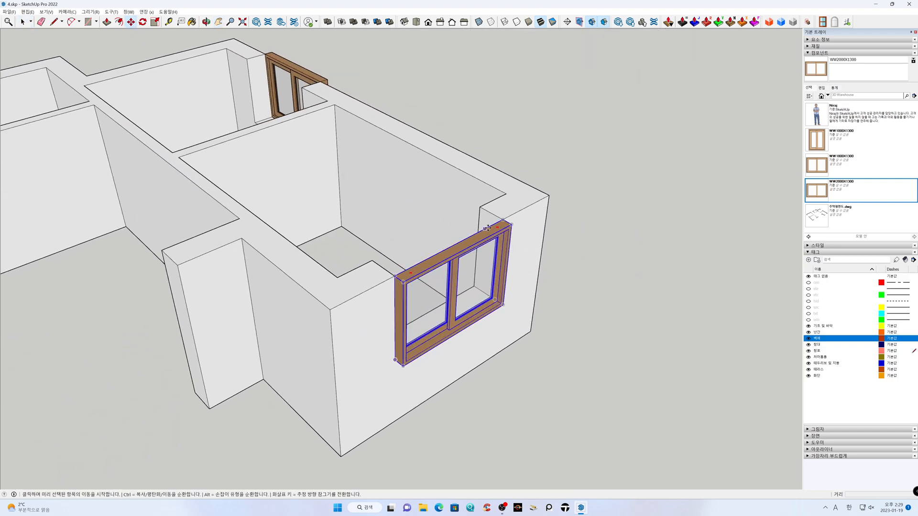
left_click_drag(502, 223, 481, 208)
left_click(481, 208)
key("space")
left_click(582, 241)
Move the window in the right-hand block's outer side wall inward to the inner corner of its opening
middle_click_drag(582, 241, 203, 236)
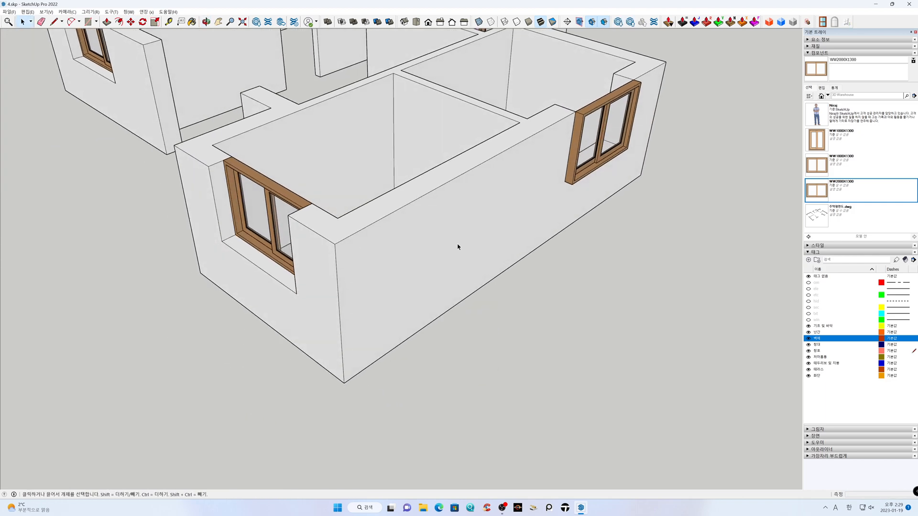
middle_click_drag(572, 215, 365, 367, "shift")
scroll(381, 272, "up", 3)
middle_click_drag(414, 278, 381, 278)
key("space")
left_click(403, 244)
key("m")
left_click(402, 236)
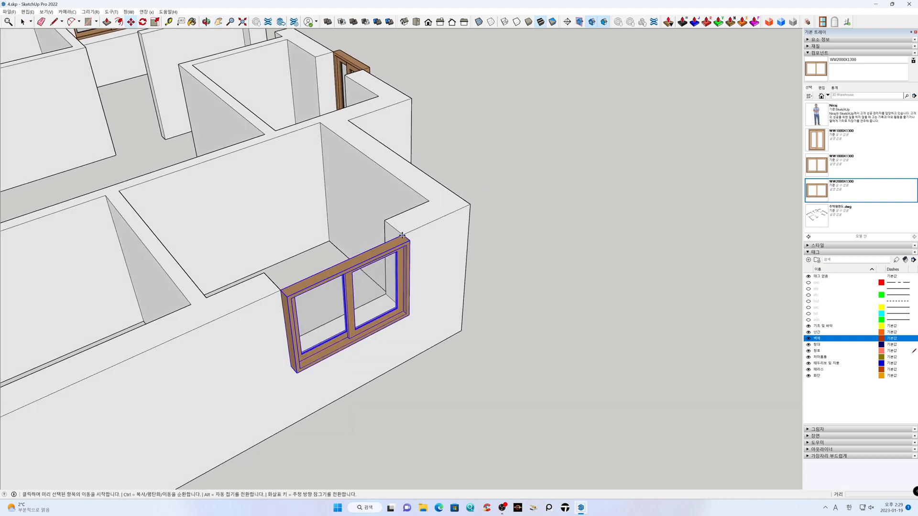
left_click(389, 222)
key("space")
left_click(497, 231)
Move the small rear window inward so it sits flush with the inner face of its wall
key("h")
left_click_drag(507, 188, 703, 450)
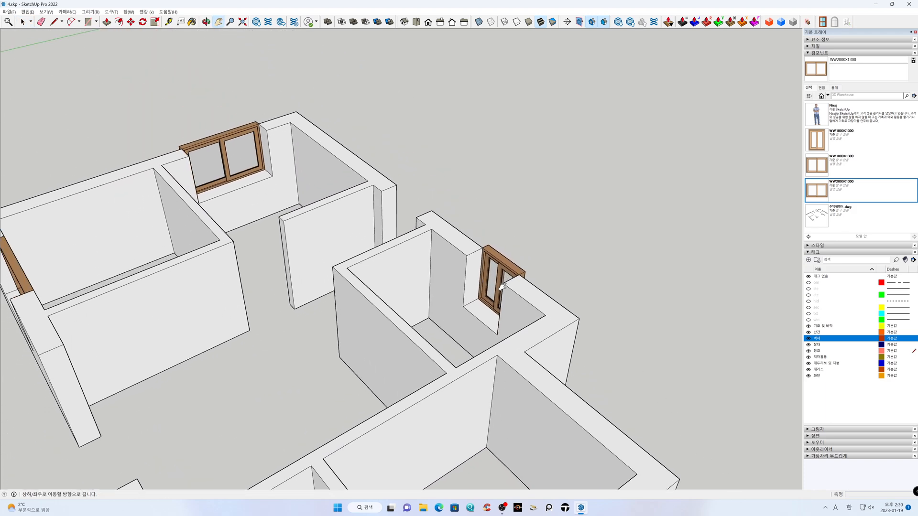
scroll(499, 287, "up", 5)
key("space")
left_click(476, 220)
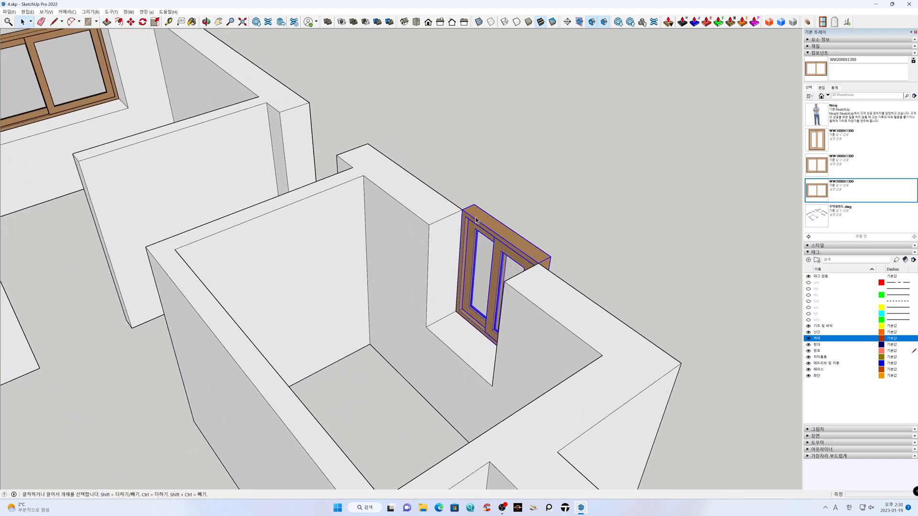
key("m")
left_click(463, 209)
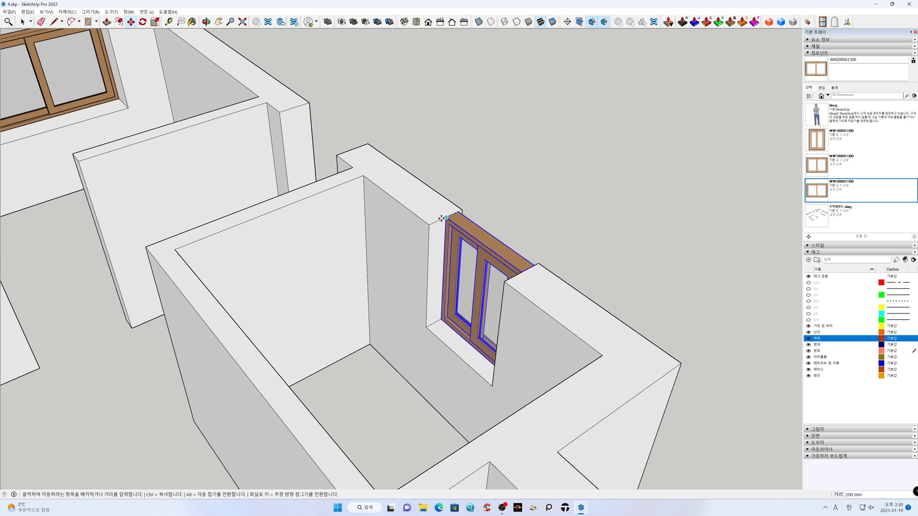
left_click(430, 223)
key("space")
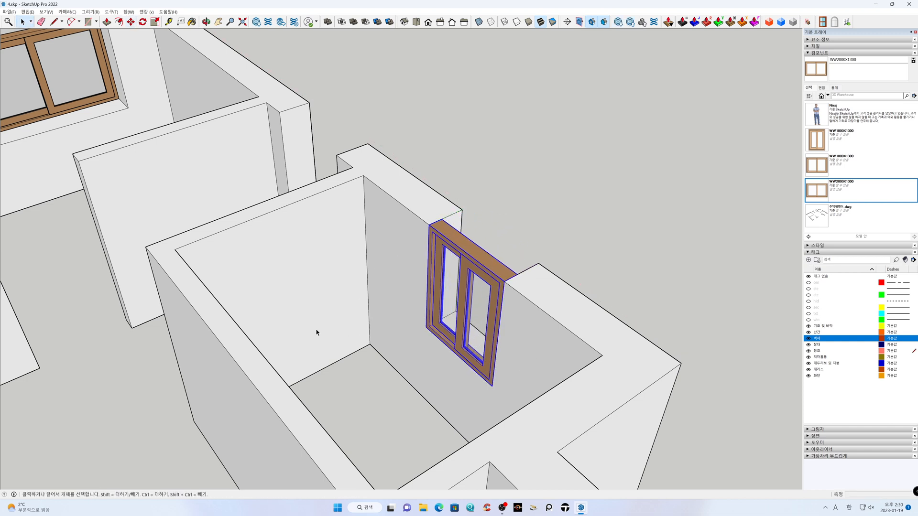
Move the left-hand block's side-wall window inward so it sits flush with the inner wall face
scroll(317, 332, "down", 3)
key("h")
left_click_drag(180, 366, 472, 417)
scroll(411, 248, "up", 5)
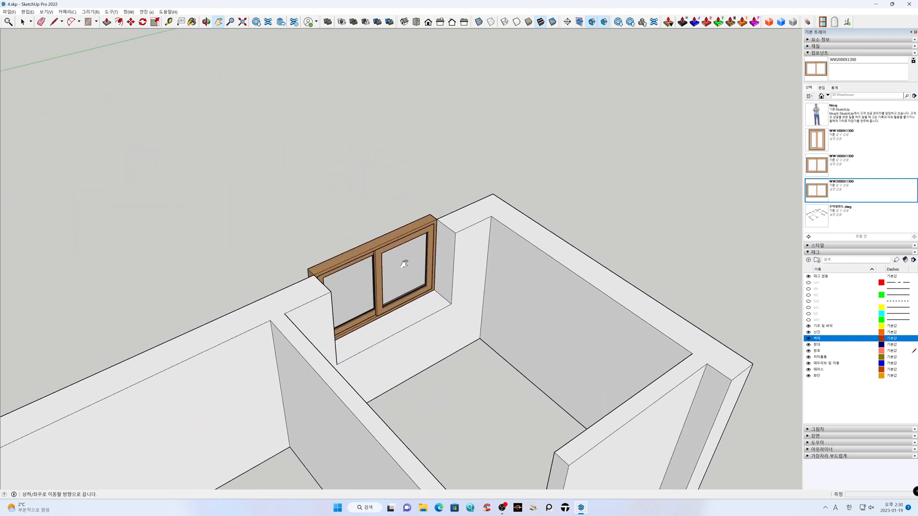
key("space")
left_click(423, 219)
key("m")
left_click(449, 203)
left_click(474, 220)
key("space")
left_click(400, 200)
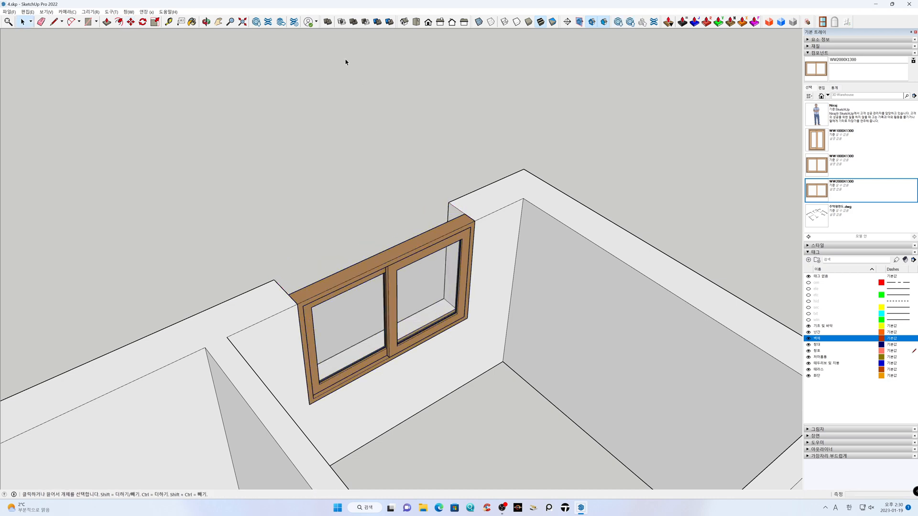
Load the AW2000X1300.wbp preset into the window builder settings
left_click(244, 23)
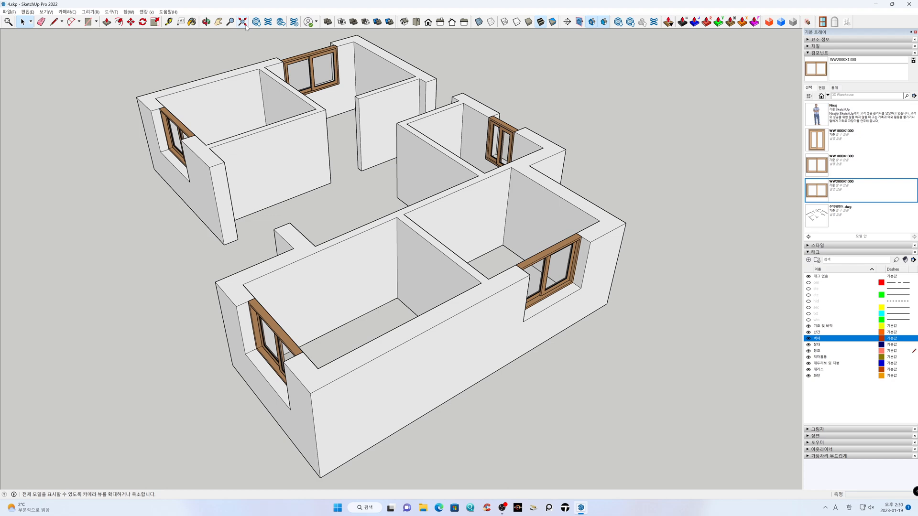
scroll(328, 182, "down", 6)
middle_click_drag(246, 282, 681, 299)
middle_click_drag(430, 333, 488, 321, "shift")
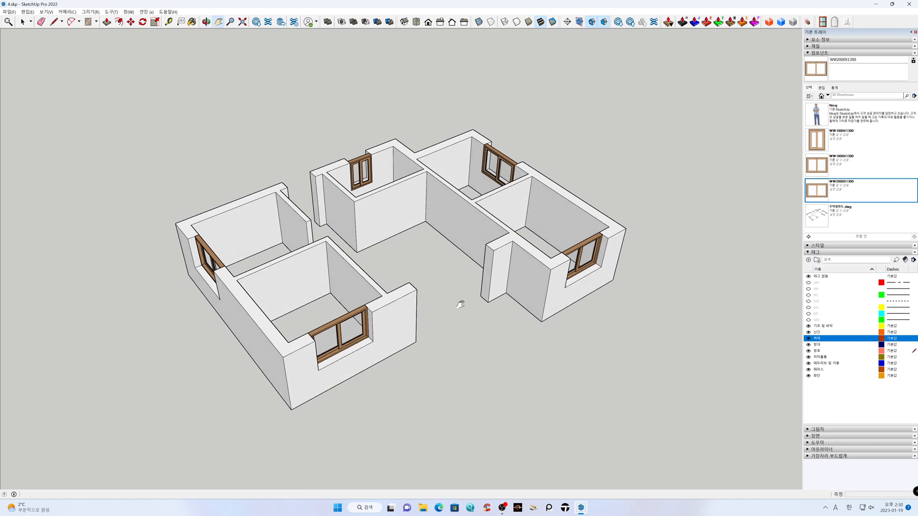
left_click(822, 22)
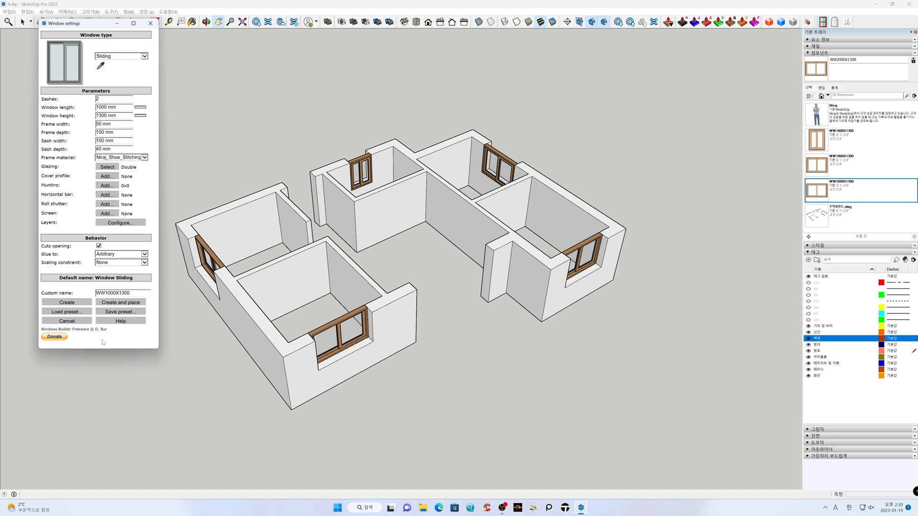
left_click(76, 312)
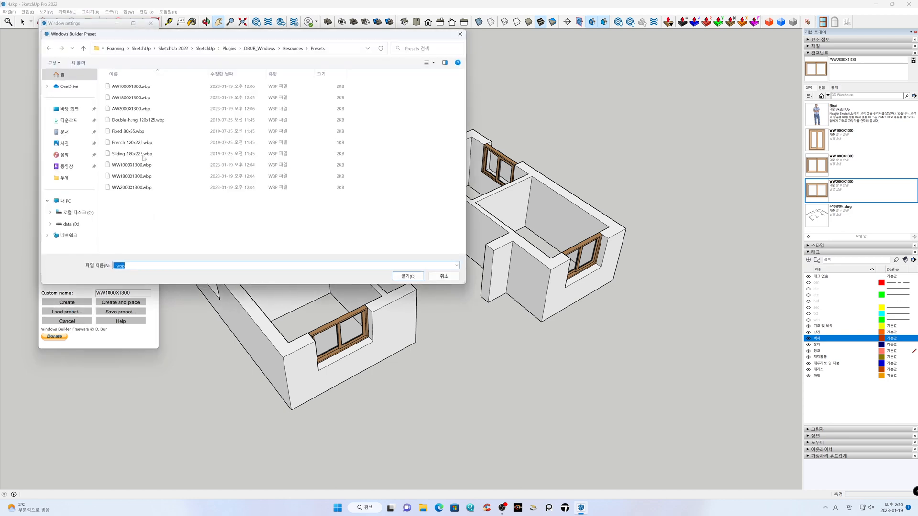
left_click(142, 110)
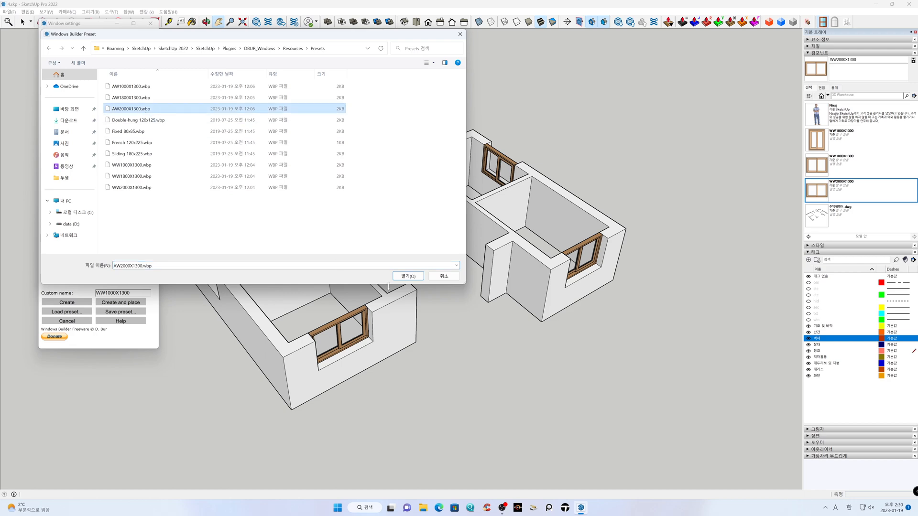
left_click(407, 279)
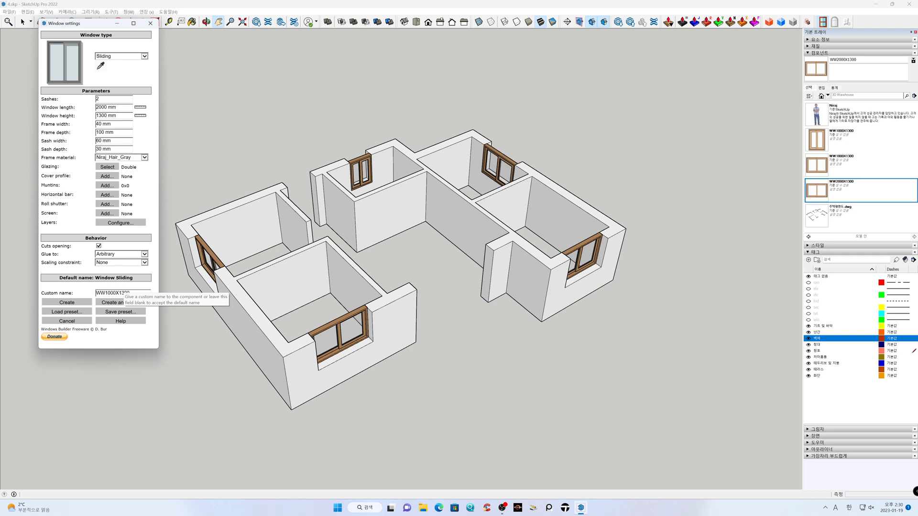
Name the window component AW2000X1300, create it and place it at the outer lower corner of the left-hand block's front opening
double_click(113, 293)
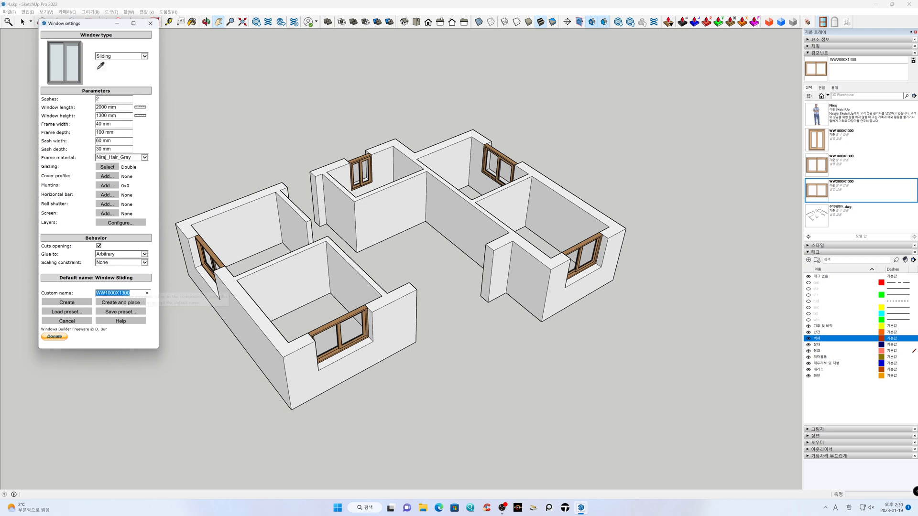
type("AW")
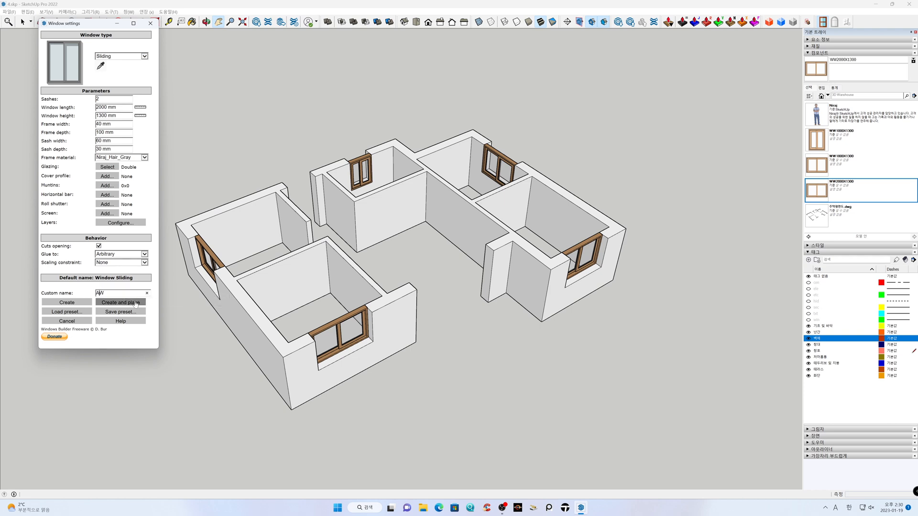
type("2000X1300")
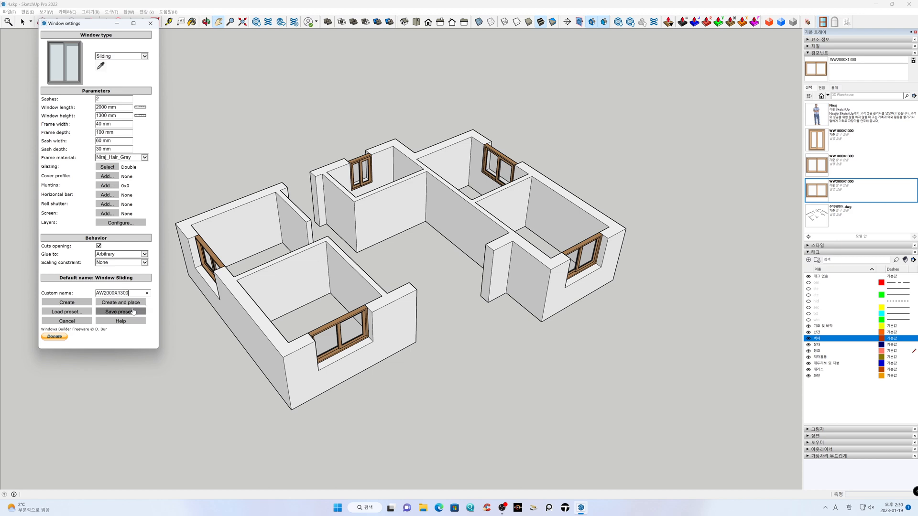
left_click(126, 303)
middle_click_drag(311, 373, 196, 368)
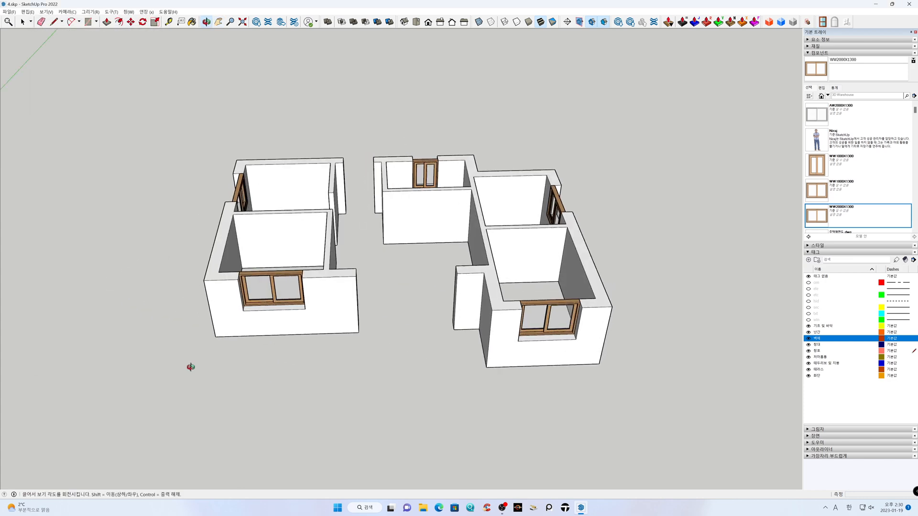
scroll(253, 296, "up", 3)
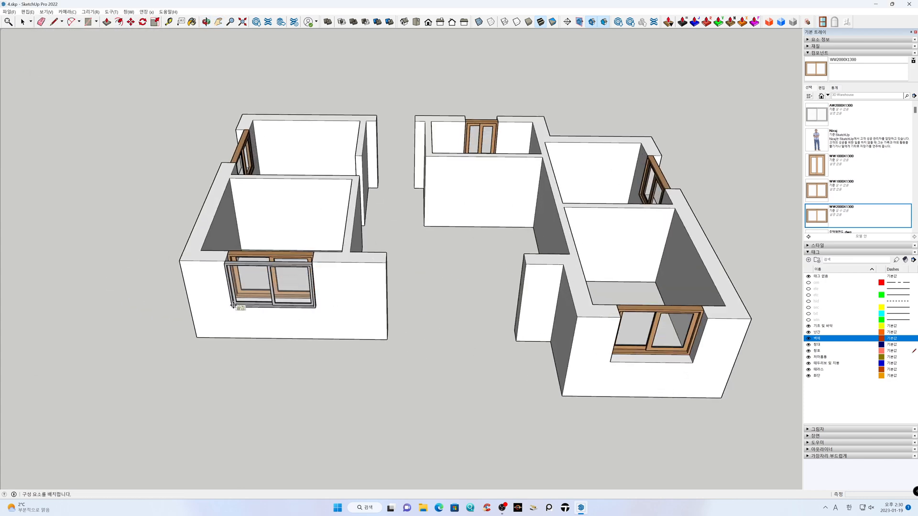
left_click(233, 305)
scroll(228, 270, "up", 3)
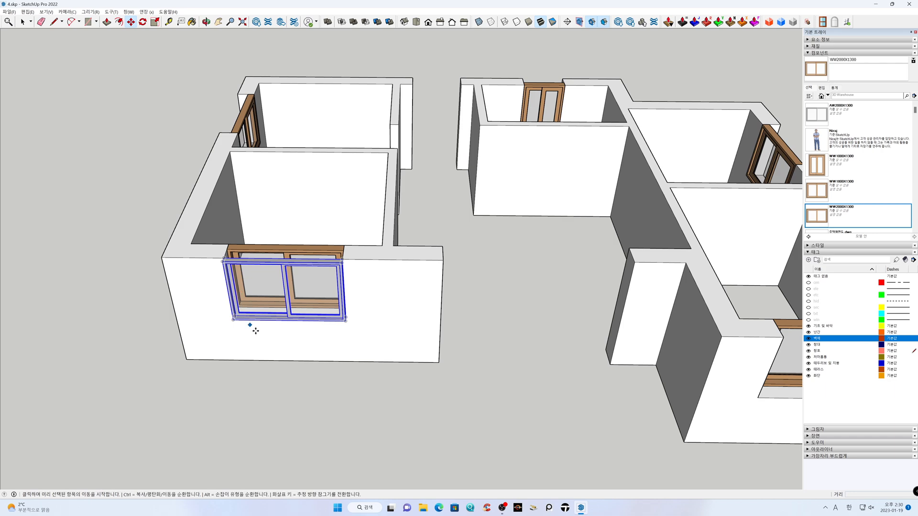
Unglue the newly placed grey window from the left-hand block's front wall
middle_click_drag(499, 402, 504, 423, "shift")
left_click_drag(504, 424, 630, 421)
middle_click_drag(629, 421, 453, 409)
scroll(242, 271, "up", 3)
scroll(242, 271, "up", 1)
key("space")
right_click(297, 247)
left_click(321, 323)
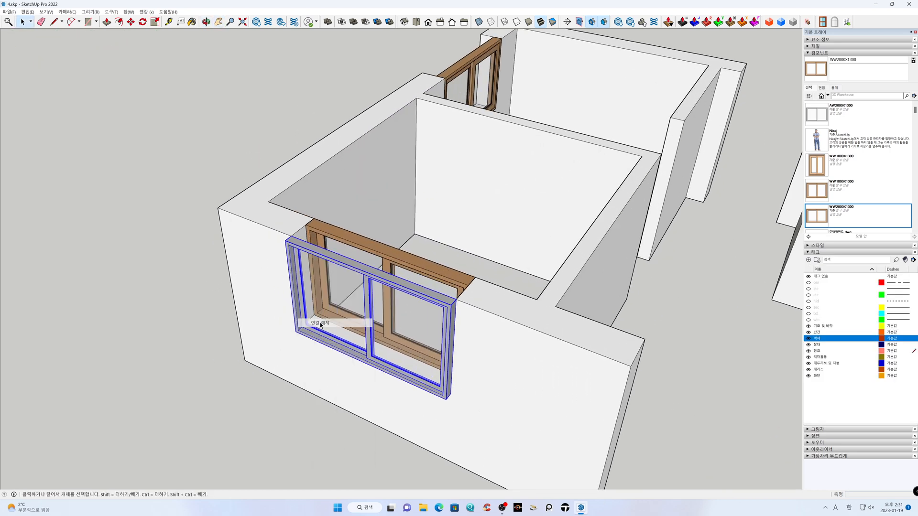
left_click(227, 302)
Move the grey window into the opening until it meets the outer face of the wooden window
left_click(296, 247)
key("m")
left_click(292, 237)
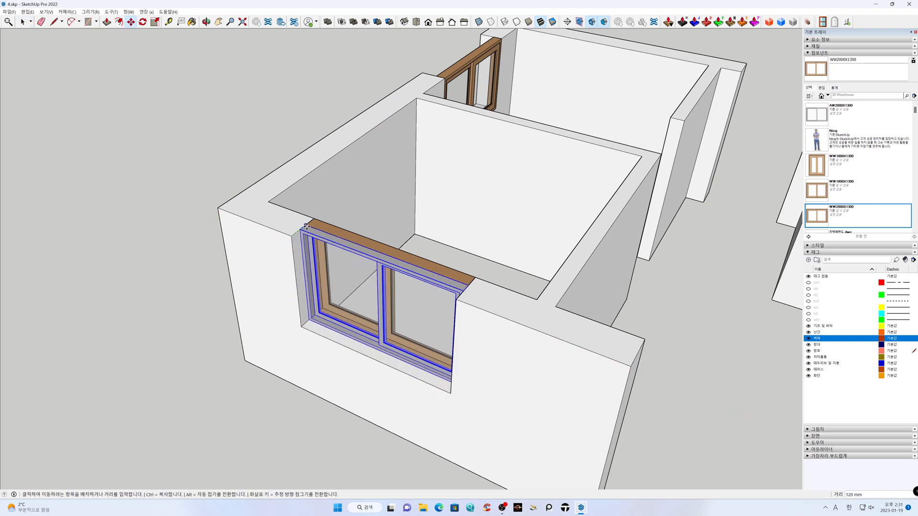
left_click(307, 226)
key("space")
left_click(157, 269)
Load the AW1800X1300 preset into the window builder settings for the right-hand block's front opening
middle_click_drag(190, 307, 508, 332)
middle_click_drag(609, 351, 310, 418)
key("h")
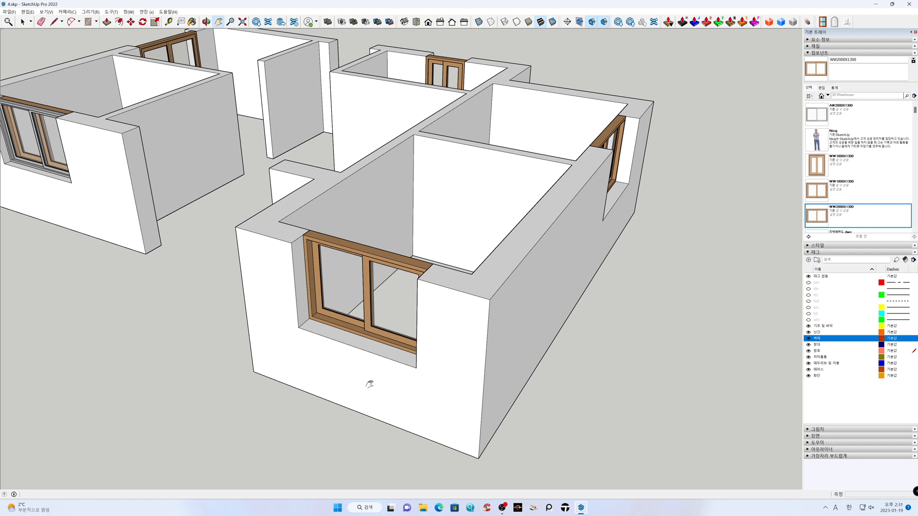
left_click(823, 22)
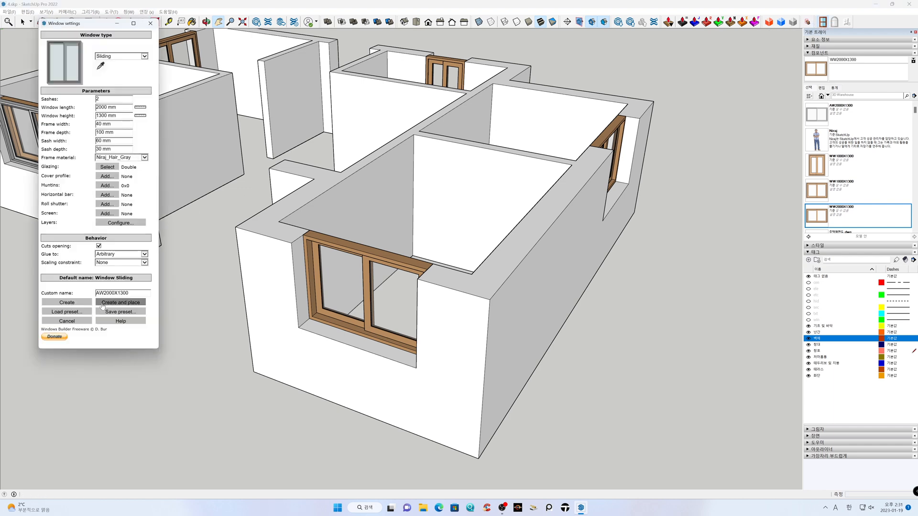
left_click(67, 312)
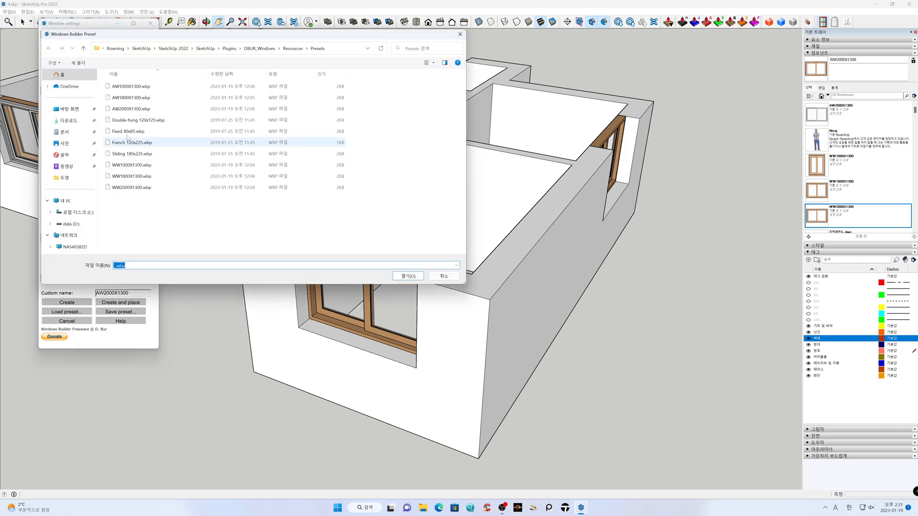
left_click(131, 98)
left_click(414, 279)
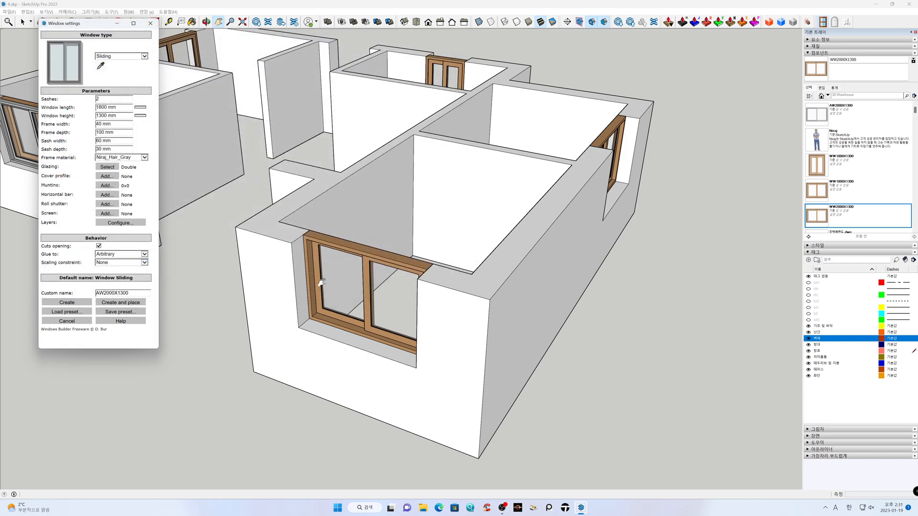
Name the window component AW1800X1300, create it and place it at the outer lower corner of the right-hand block's front opening
left_click_drag(105, 294, 107, 293)
type("18")
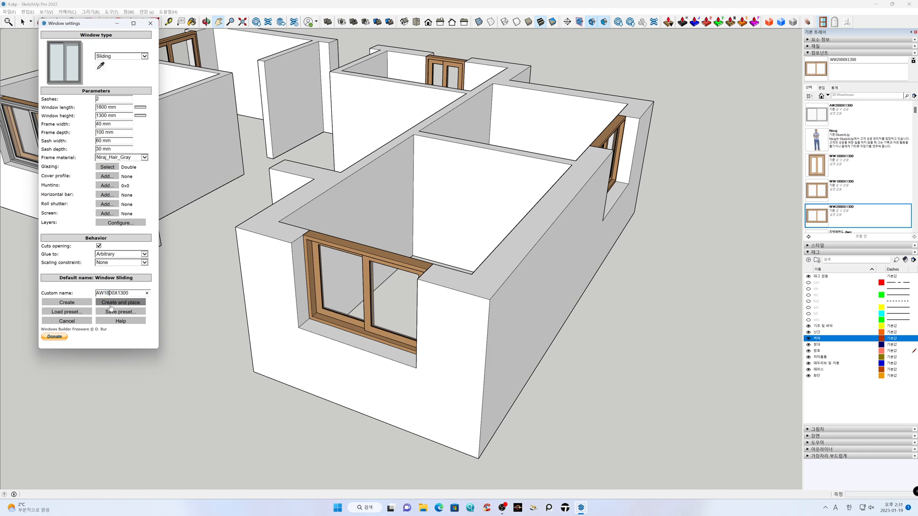
left_click(121, 302)
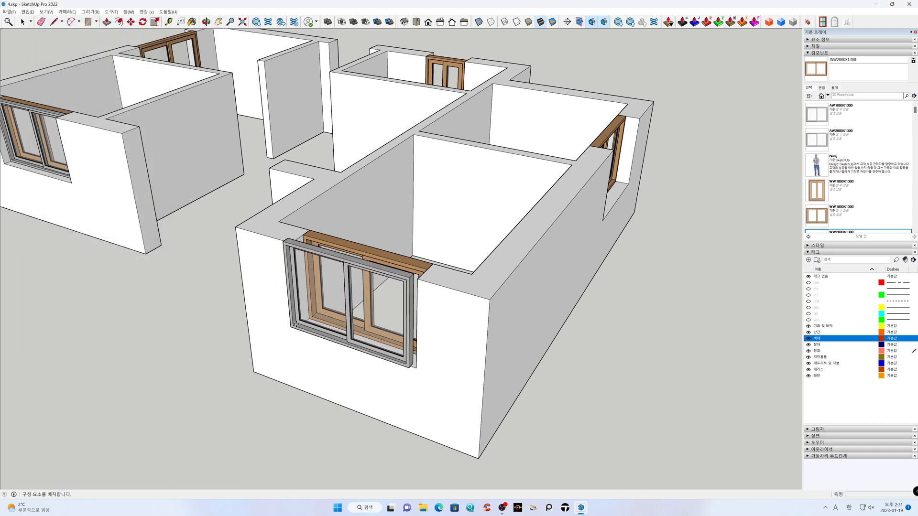
left_click(299, 331)
Unglue the new grey window from the right-hand block's front wall and move it into the opening against the wooden window's outer face
key("space")
right_click(301, 254)
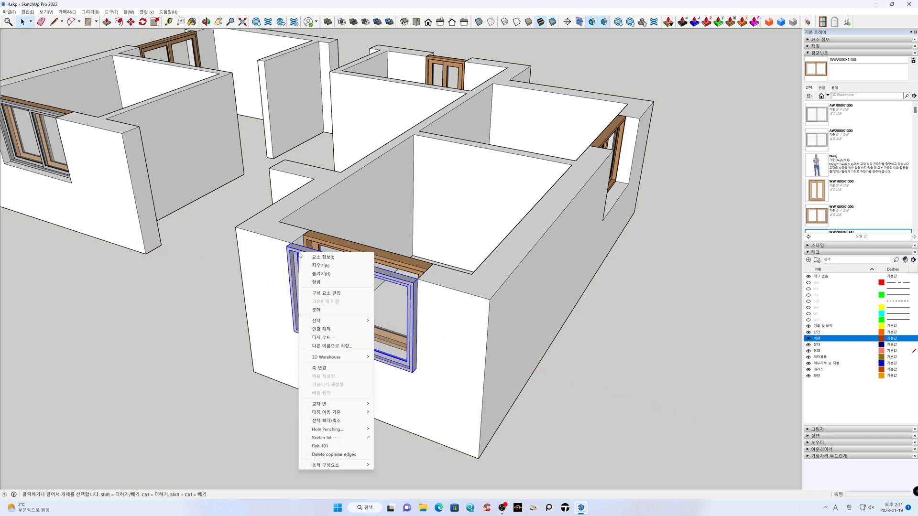
left_click(319, 329)
scroll(305, 263, "up", 2)
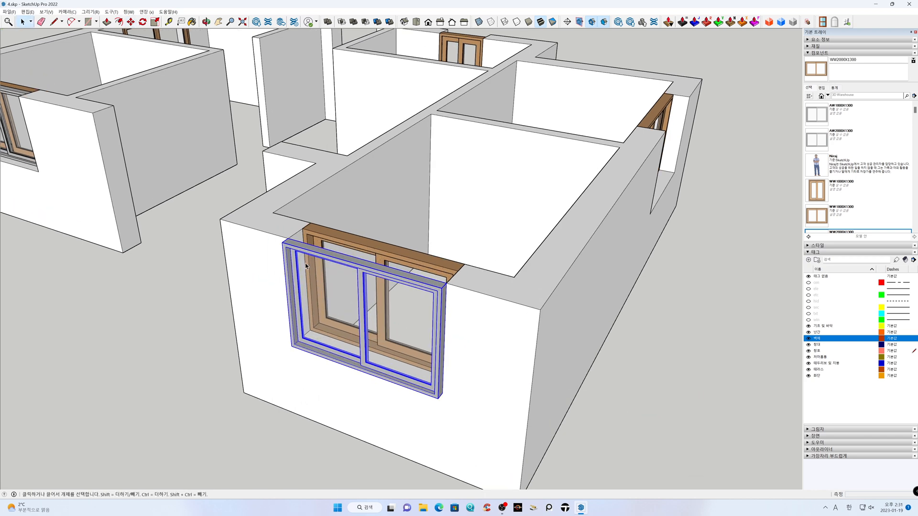
key("m")
left_click(289, 238)
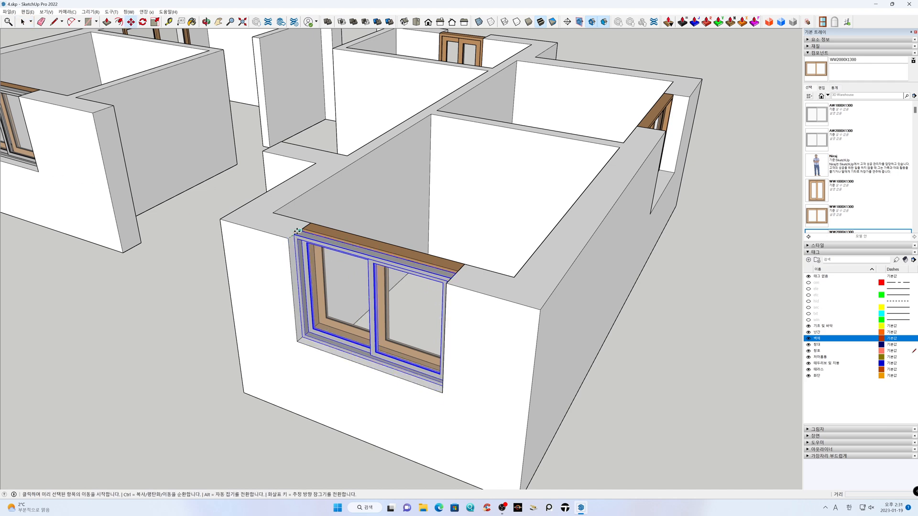
left_click(292, 238)
key("space")
left_click(179, 311)
Place the existing AW1800X1300 component at the outer lower corner of the opening in the same block's long side wall
middle_click_drag(598, 314, 173, 307)
key("h")
left_click_drag(364, 284, 405, 301)
scroll(408, 299, "up", 1)
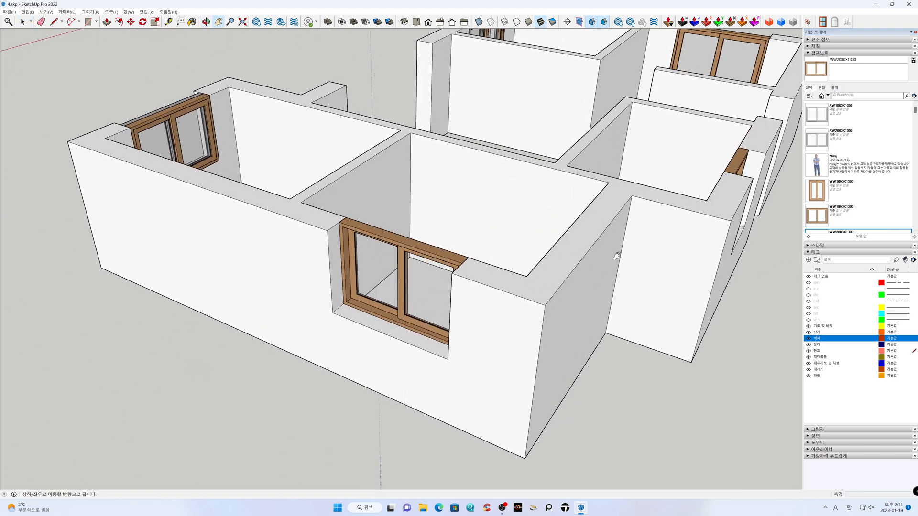
left_click(816, 140)
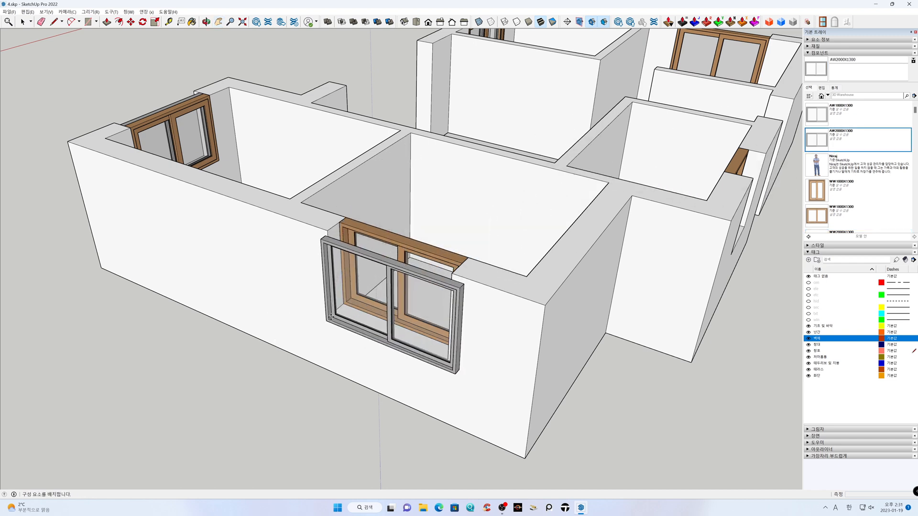
left_click(817, 114)
left_click(337, 304)
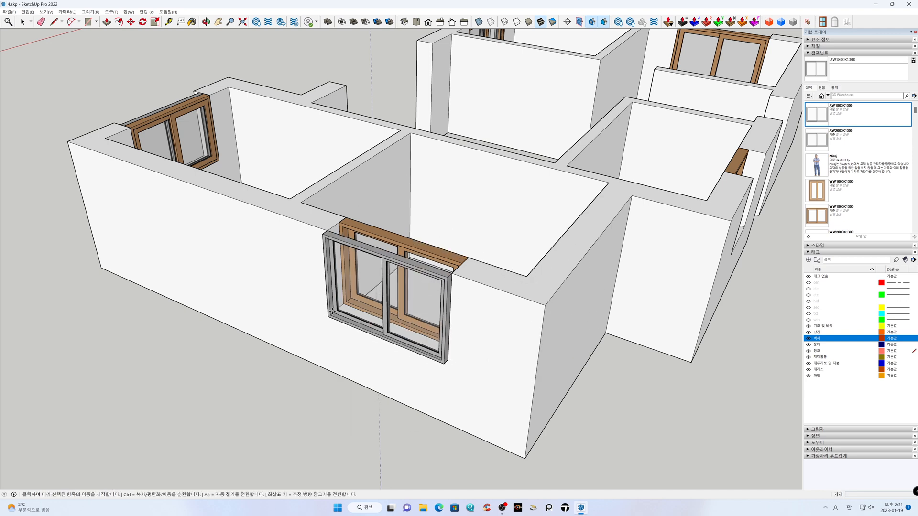
Unglue the grey window from the long side wall and move it into the opening against the wooden window
right_click(352, 248)
left_click(389, 323)
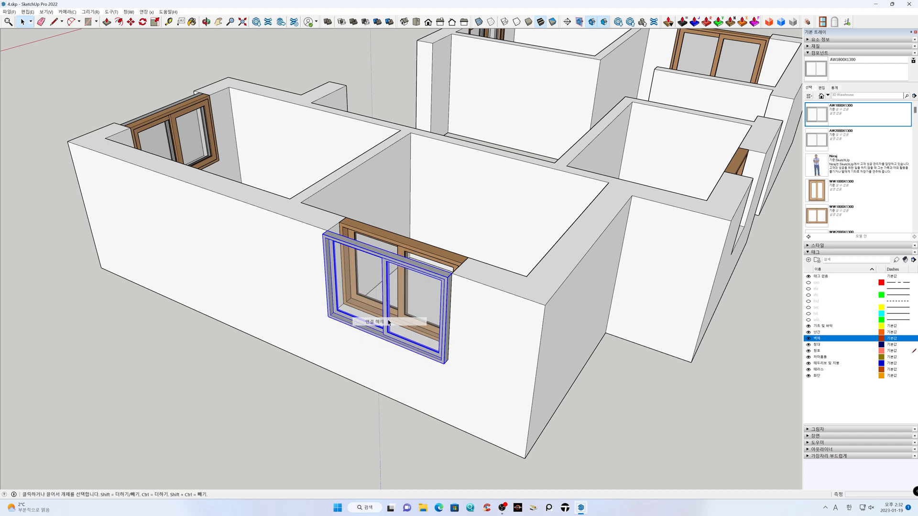
scroll(333, 236, "up", 2)
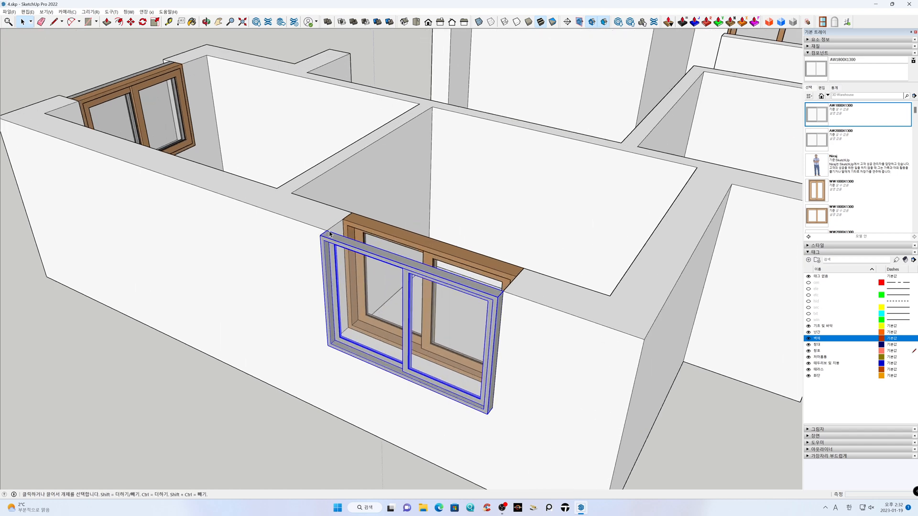
key("m")
left_click_drag(330, 230, 343, 220)
key("space")
left_click(199, 364)
Load the AW1000X1300 preset into the window builder settings for the narrow opening in the small projecting room
scroll(199, 364, "down", 5)
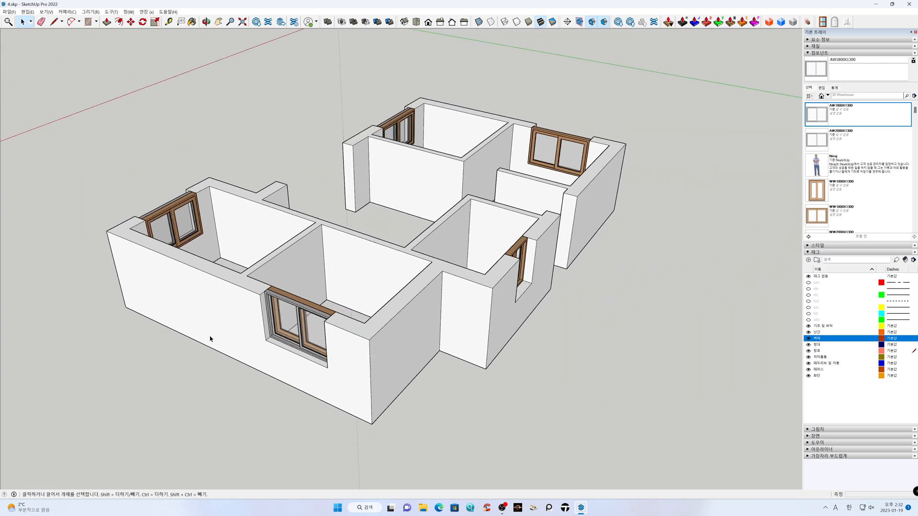
middle_click_drag(581, 358, 127, 352)
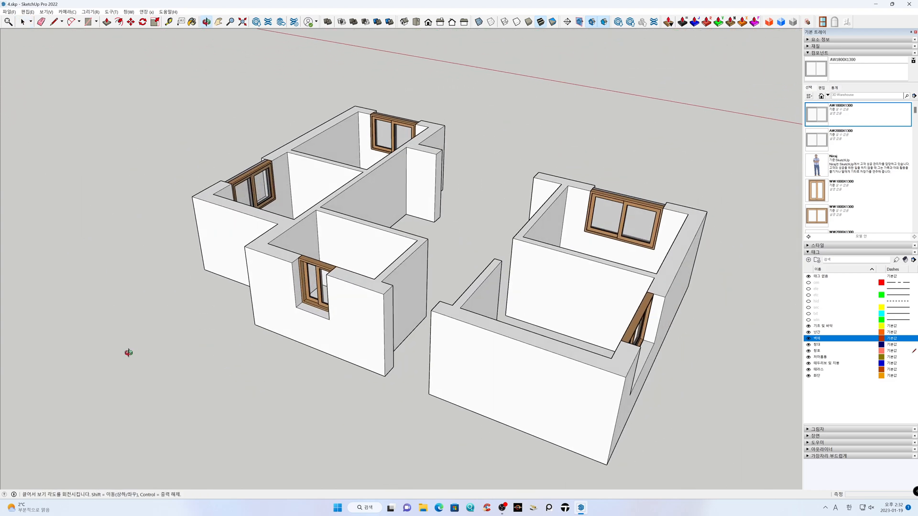
scroll(281, 337, "up", 1)
key("h")
left_click_drag(332, 286, 407, 296)
scroll(403, 289, "up", 2)
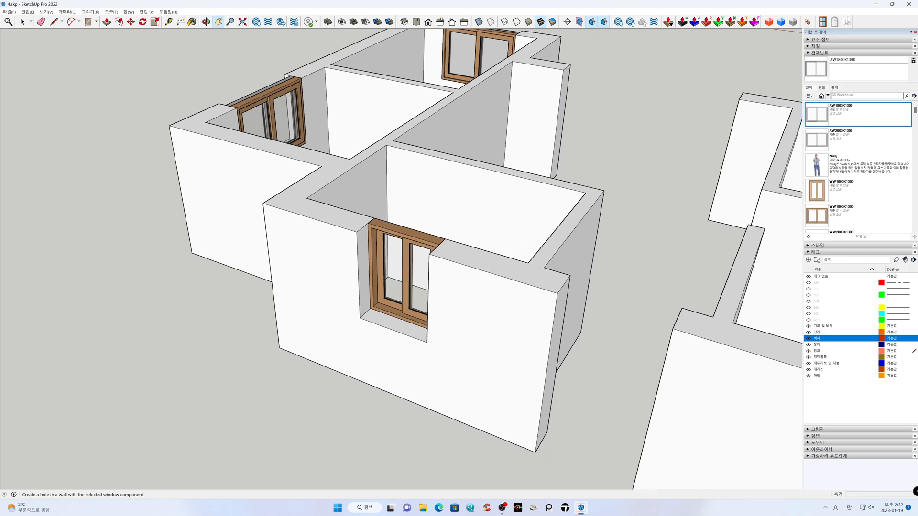
left_click(823, 22)
left_click(67, 312)
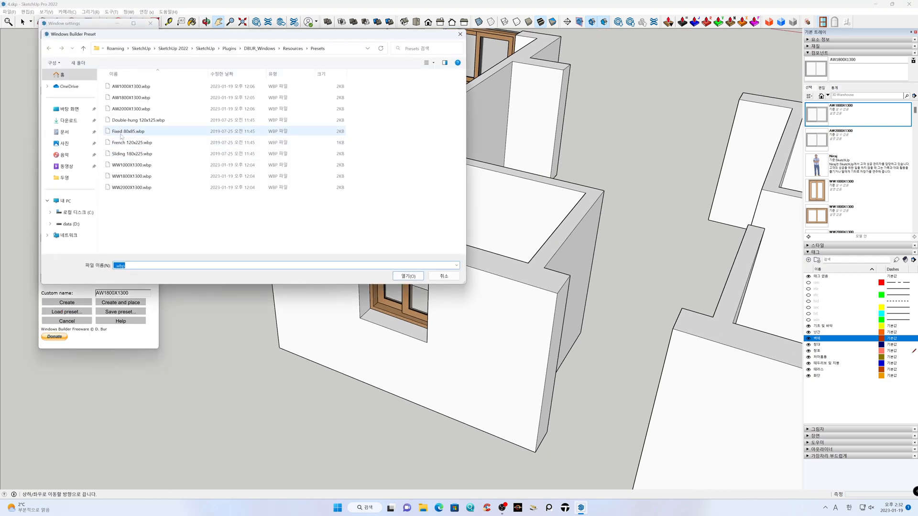
left_click(130, 87)
left_click(408, 276)
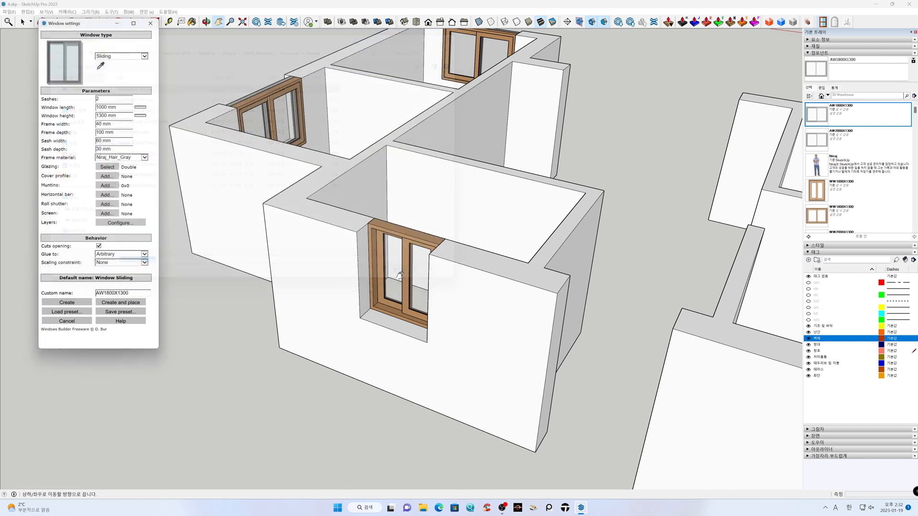
Name the window component AW1000X1300, create it and place it at the narrow opening's outer lower corner
left_click(106, 293)
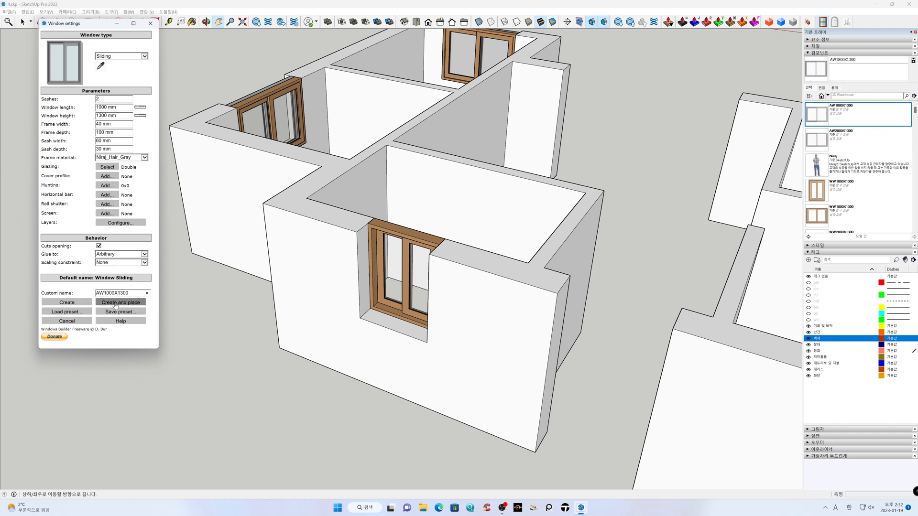
left_click(116, 305)
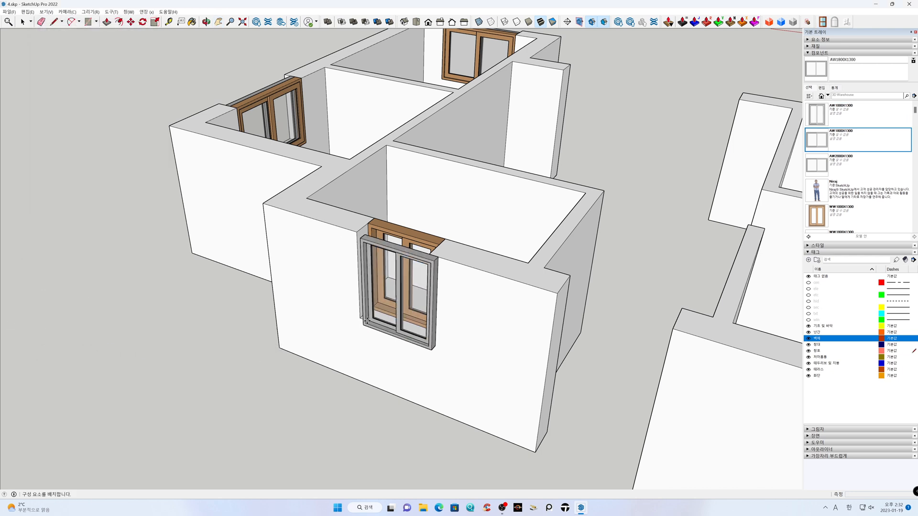
left_click(362, 319)
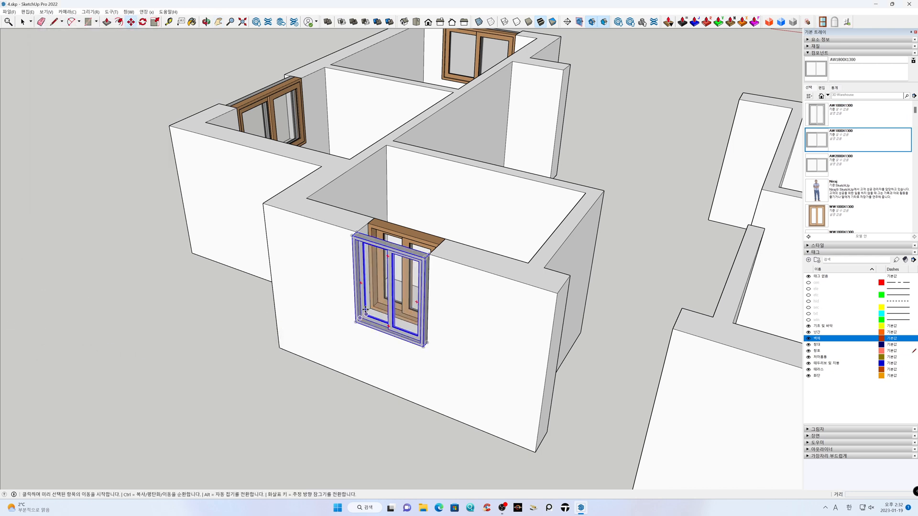
Unglue the narrow grey window from its wall and move it into the opening until it meets the narrow wooden window
right_click(381, 250)
left_click(402, 323)
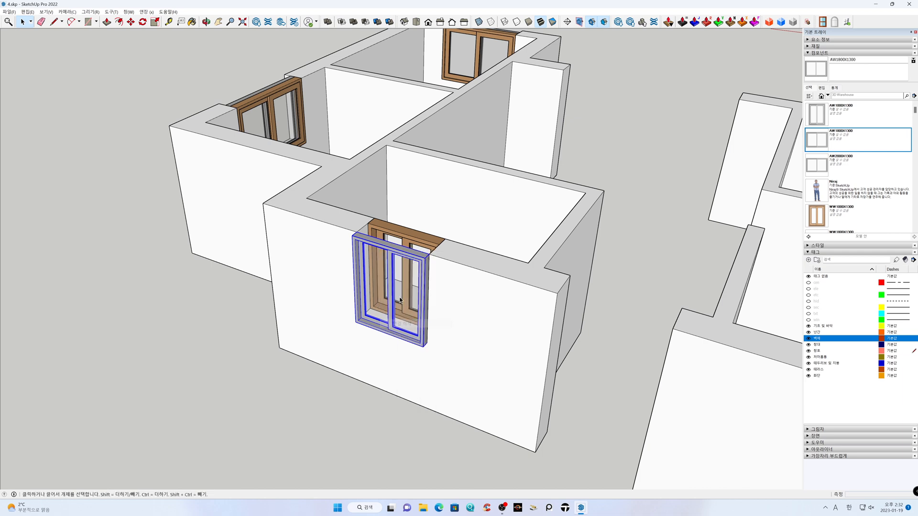
key("m")
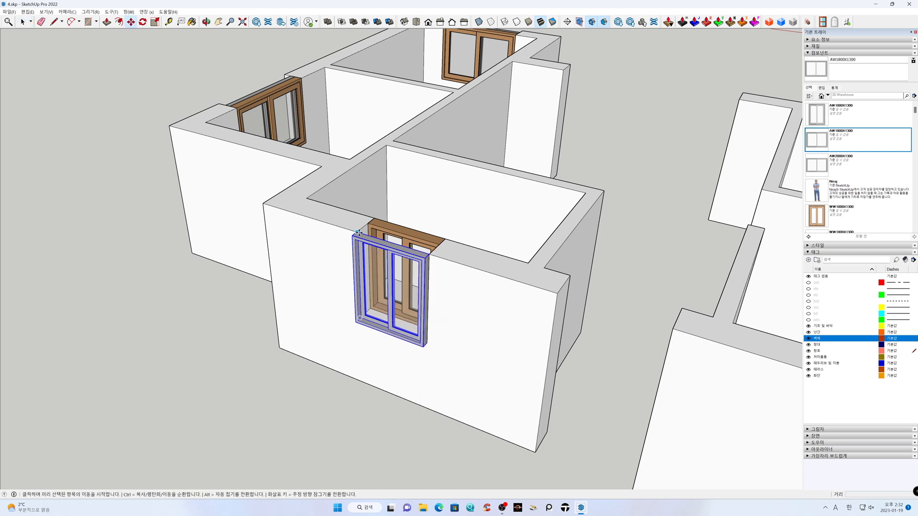
left_click(358, 233)
left_click(368, 224)
key("space")
left_click(211, 324)
Place the existing AW2000X1300 component at the outer lower corner of the remaining side-wall opening in the other block
scroll(197, 308, "down", 3)
scroll(197, 308, "down", 2)
middle_click_drag(626, 403, 238, 383)
middle_click_drag(386, 349, 478, 318, "shift")
scroll(416, 367, "up", 4)
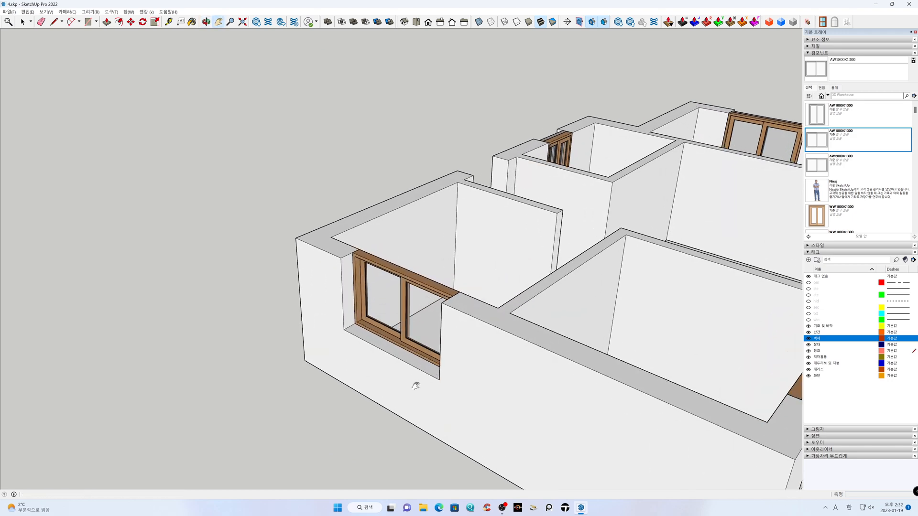
middle_click_drag(388, 438, 418, 418, "shift")
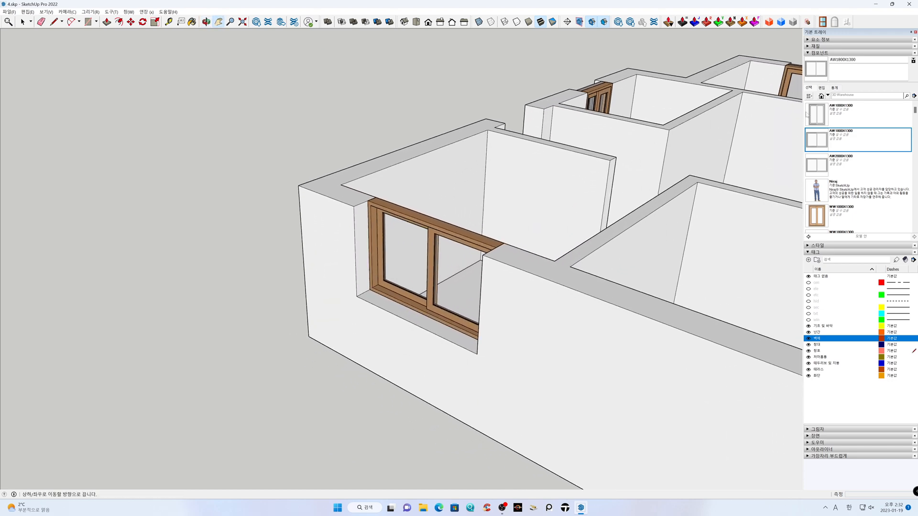
left_click(820, 166)
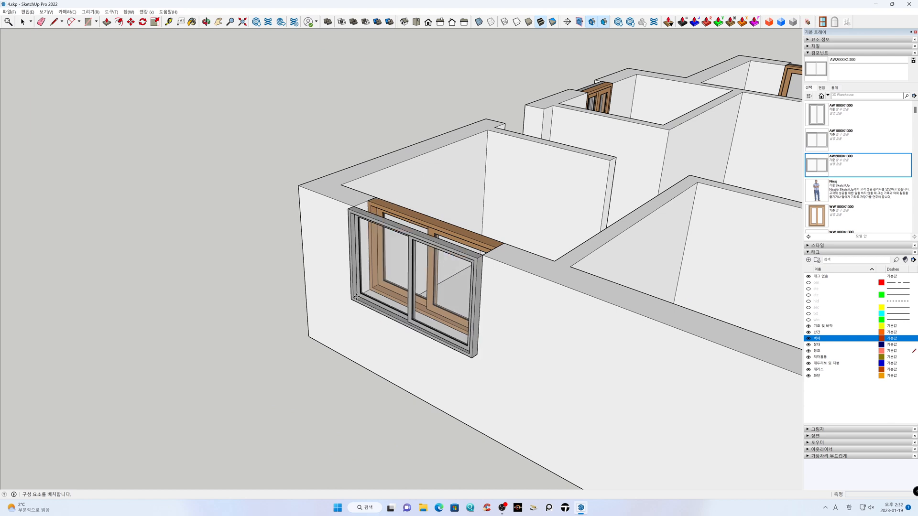
left_click(356, 297)
Unglue the AW2000X1300 grey window from the side wall and move it inward against the outer face of the wooden window
right_click(355, 218)
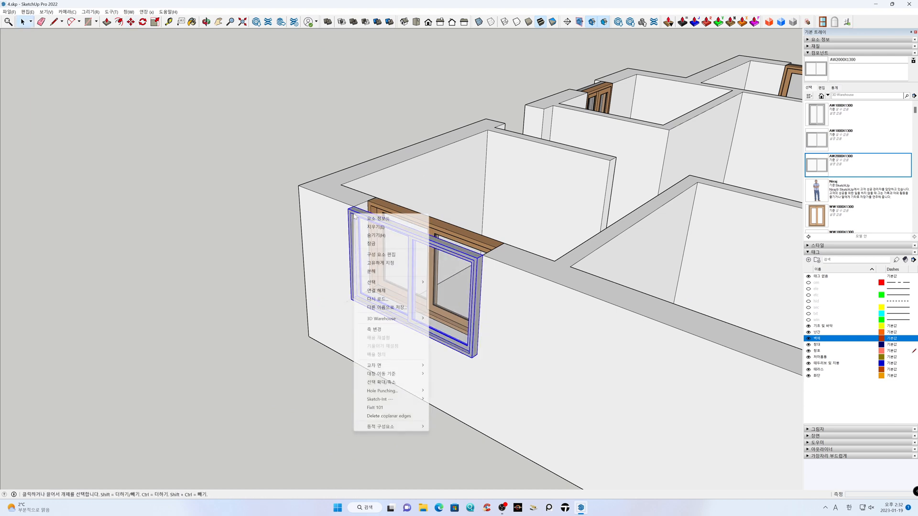
left_click(377, 290)
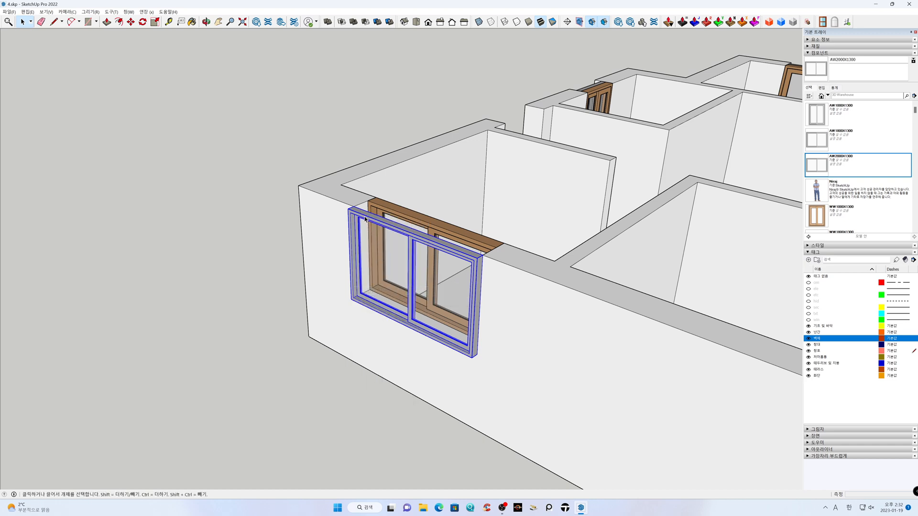
key("m")
left_click(354, 207)
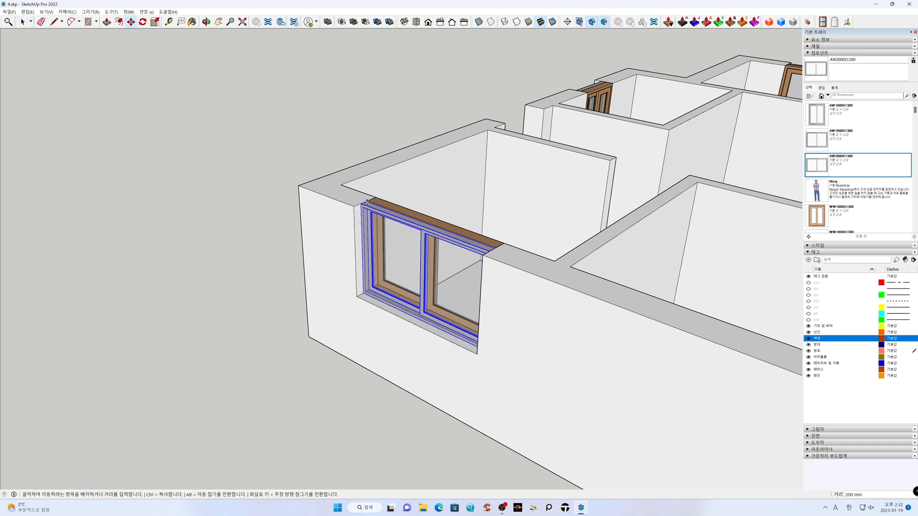
left_click(368, 201)
Display the whole model in X-ray mode and show the tag holding the floor plan's door and window symbols
middle_click_drag(386, 229, 695, 280)
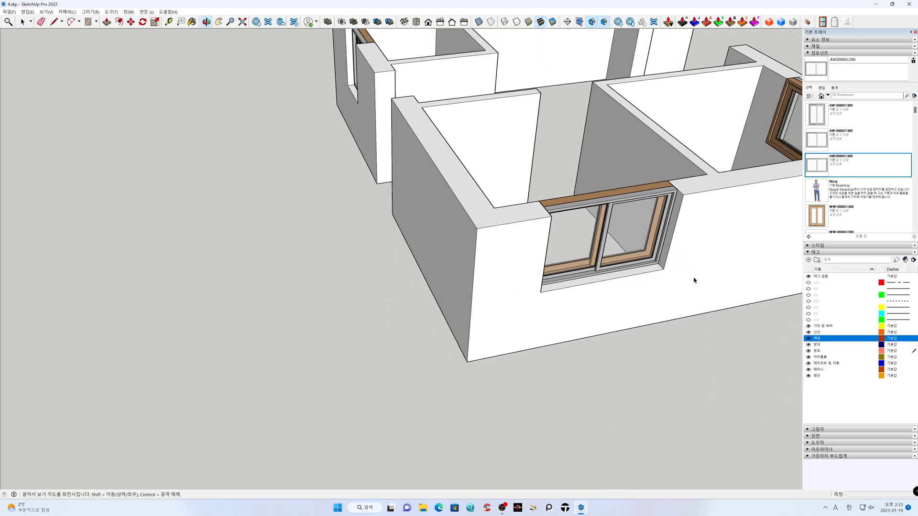
left_click(243, 22)
middle_click_drag(595, 211, 501, 293)
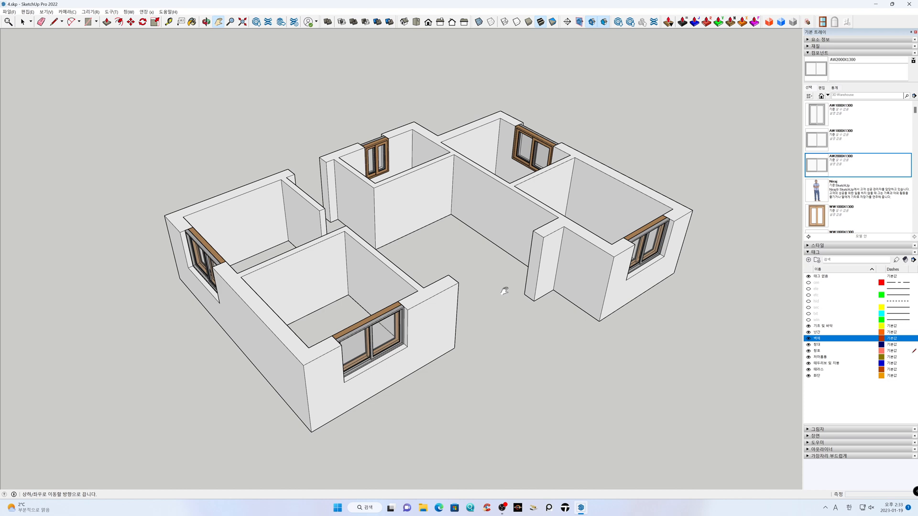
left_click(479, 21)
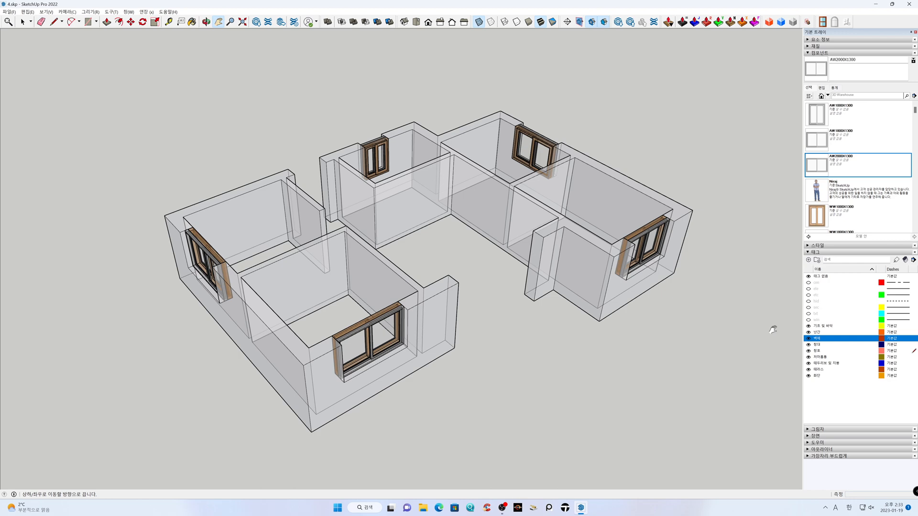
left_click(808, 320)
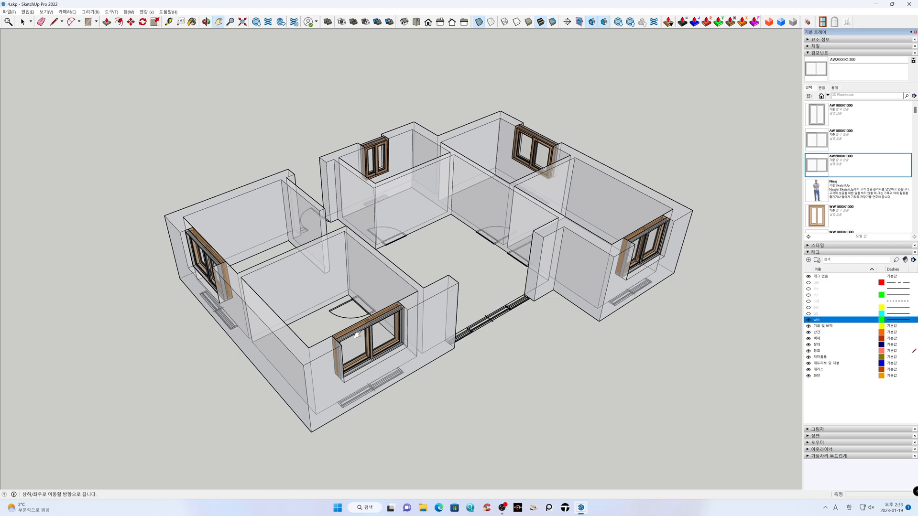
scroll(357, 335, "up", 5)
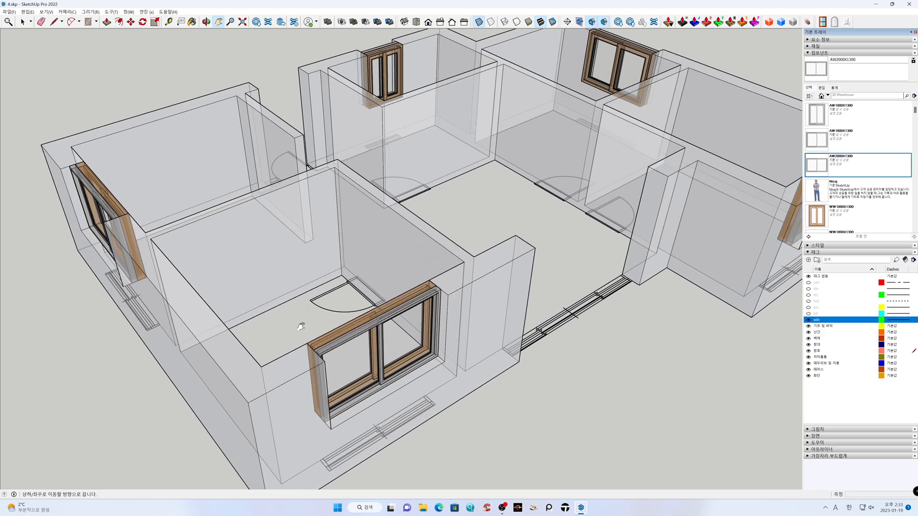
scroll(315, 326, "up", 3)
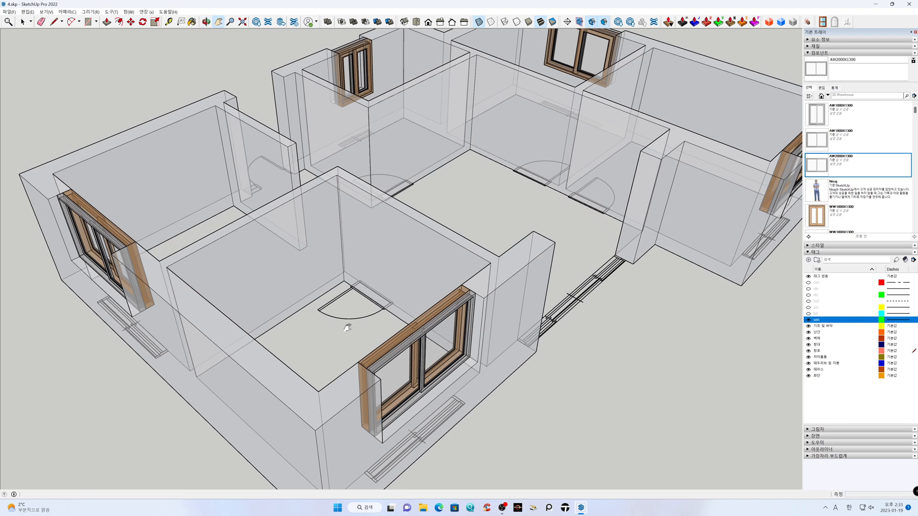
Set up a door with height 2100 mm, Door to WZ 0 mm, angle 0.0 and type Interior Door #1
left_click(146, 12)
left_click(159, 57)
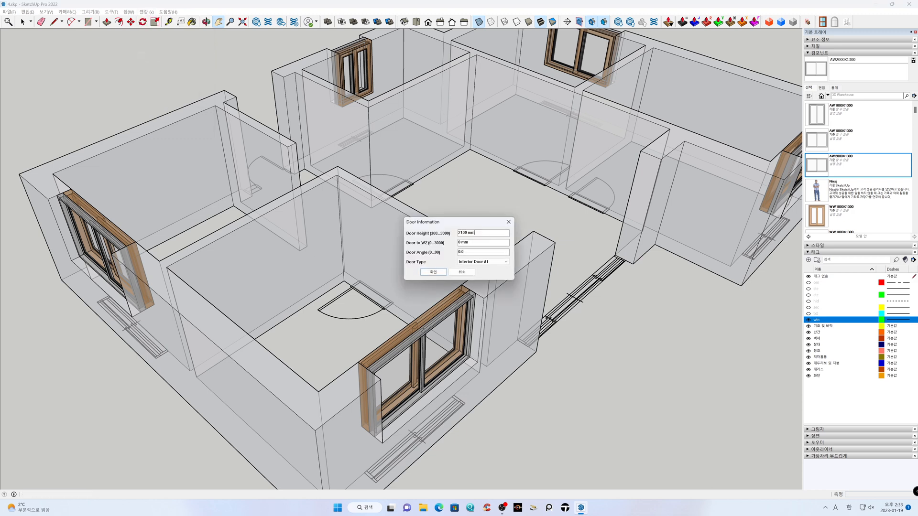
left_click(434, 272)
Place a 900 mm wide interior door in the room's inner wall, spanning the plan's door symbol beside the inner corner
scroll(351, 300, "up", 5)
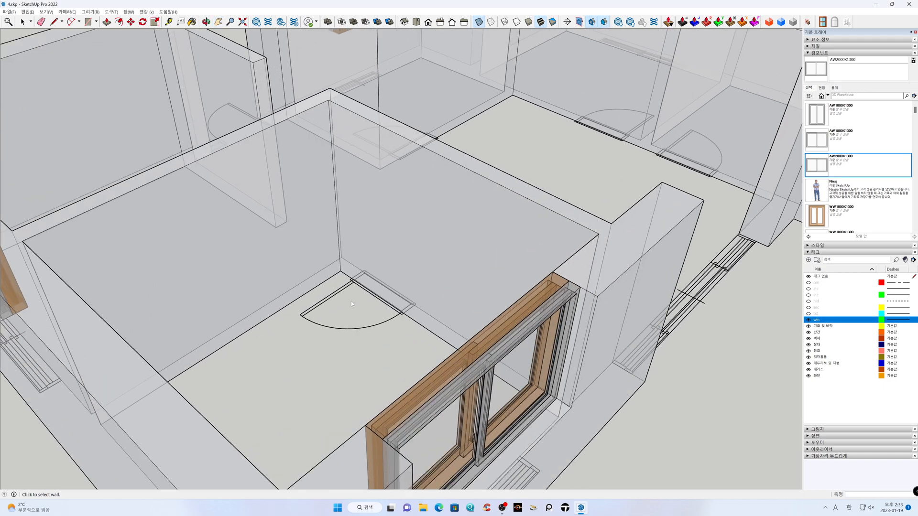
left_click(391, 249)
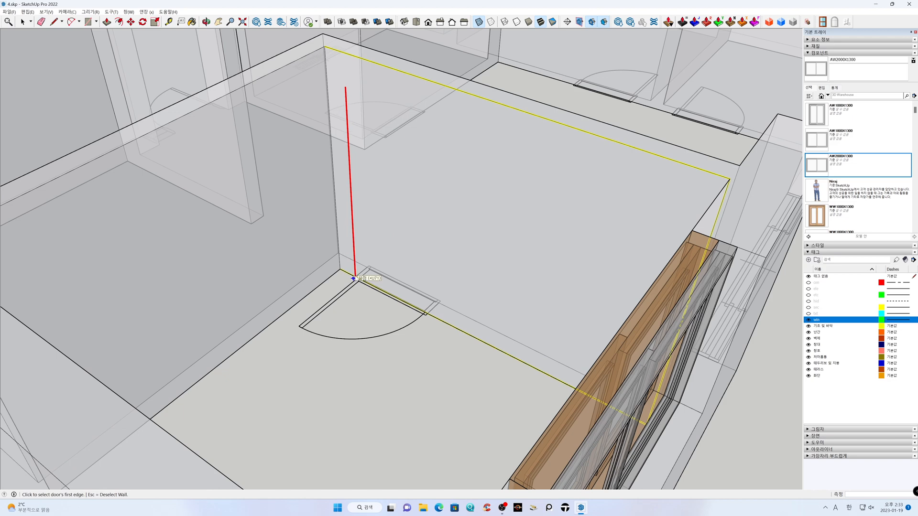
left_click(357, 248)
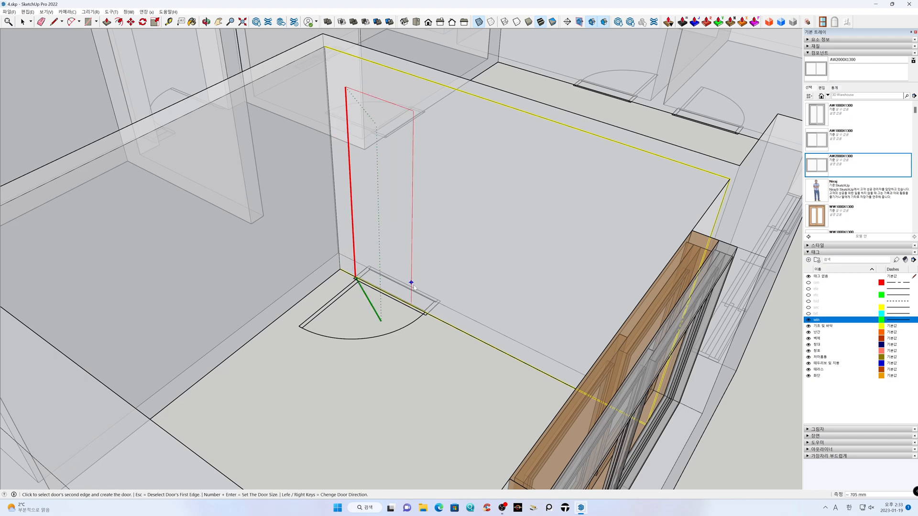
scroll(426, 315, "up", 2)
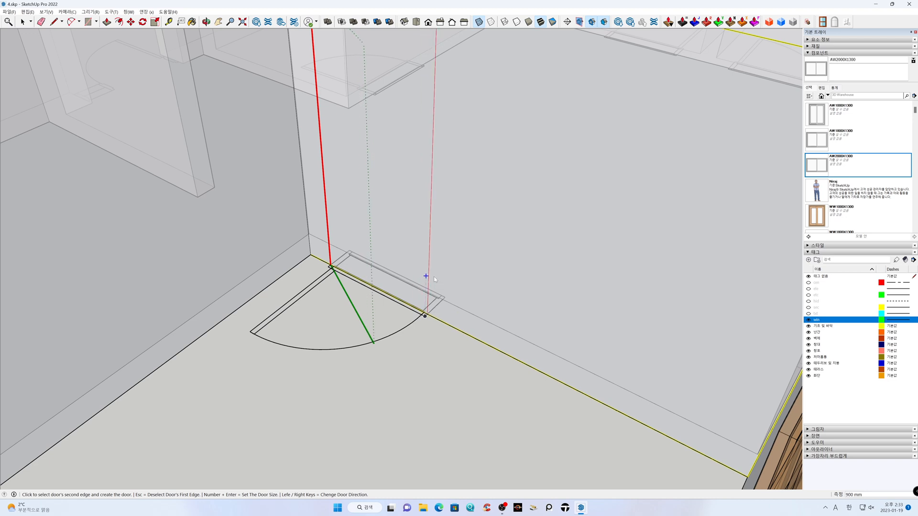
left_click(434, 242)
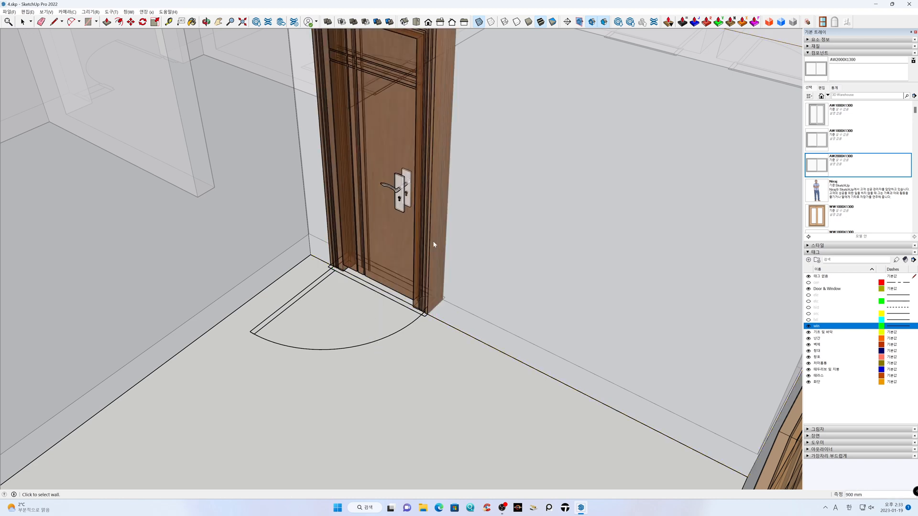
Place a 900 mm wide interior door over the door symbol near the inner corner of the room with the small window
scroll(418, 358, "down", 3)
scroll(419, 370, "down", 2)
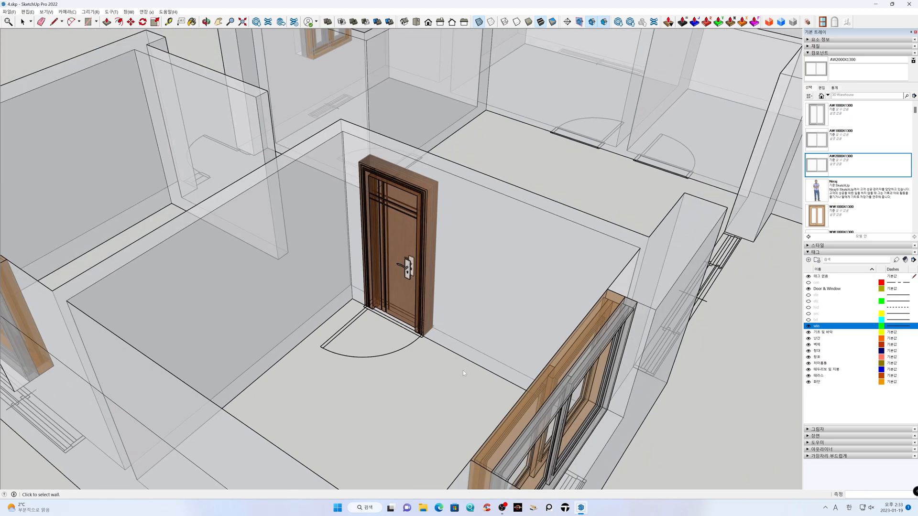
middle_click_drag(383, 367, 750, 318)
scroll(410, 366, "down", 3)
scroll(409, 366, "down", 2)
middle_click_drag(424, 319, 652, 322)
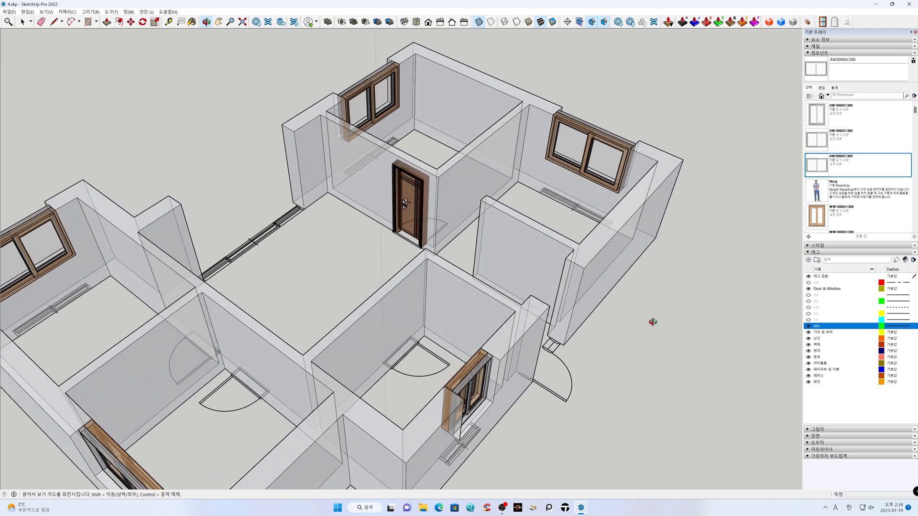
scroll(410, 394, "up", 4)
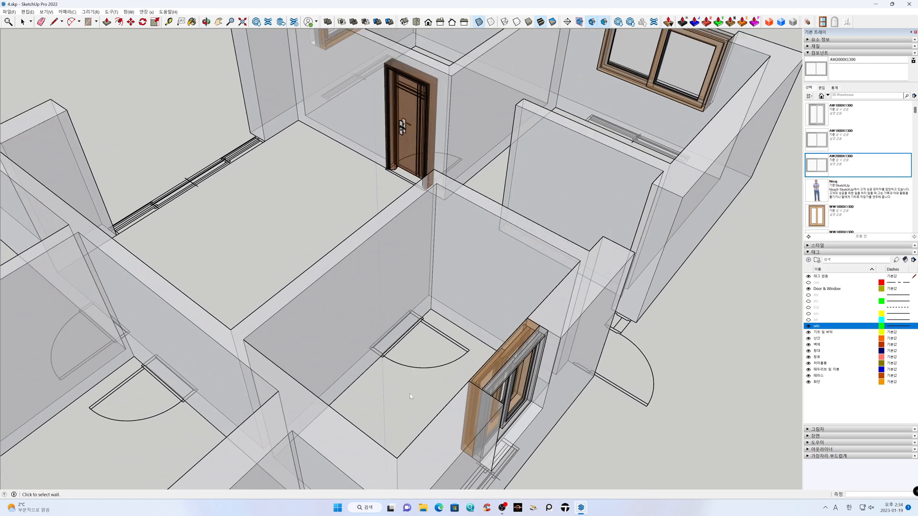
scroll(410, 394, "up", 2)
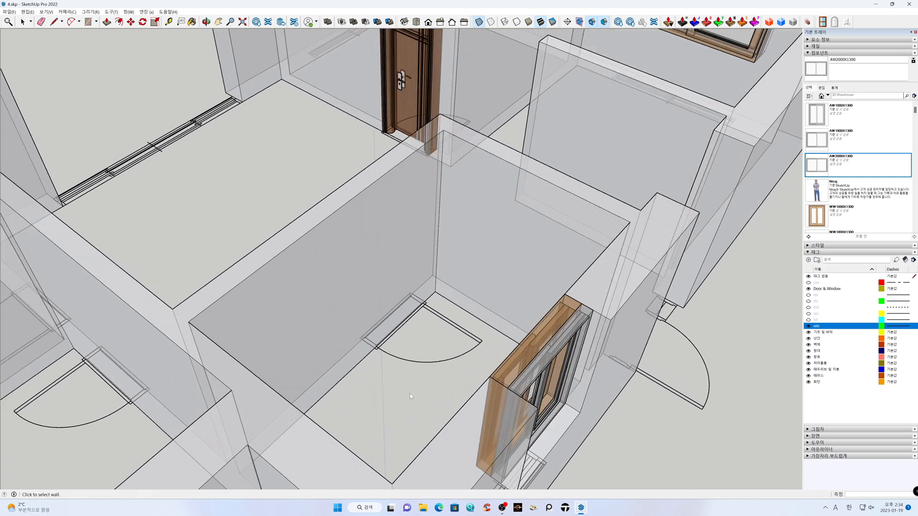
left_click(408, 254)
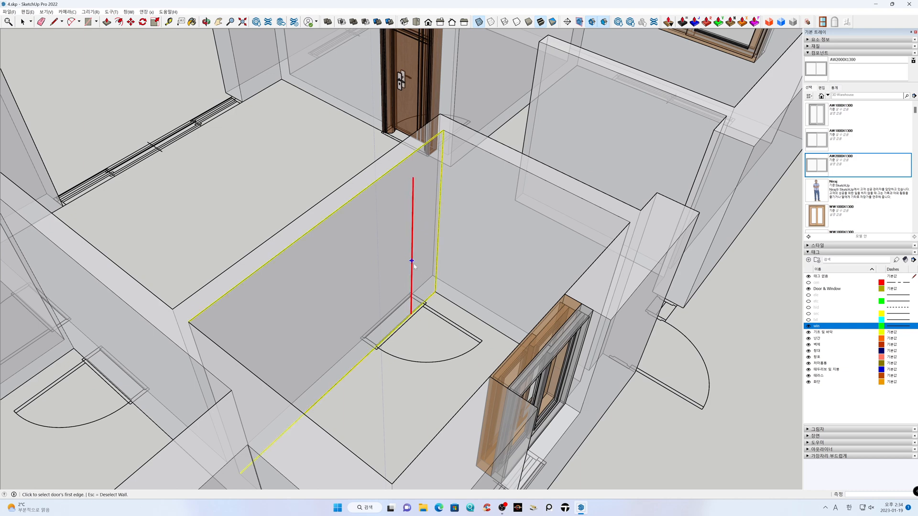
scroll(433, 292, "up", 2)
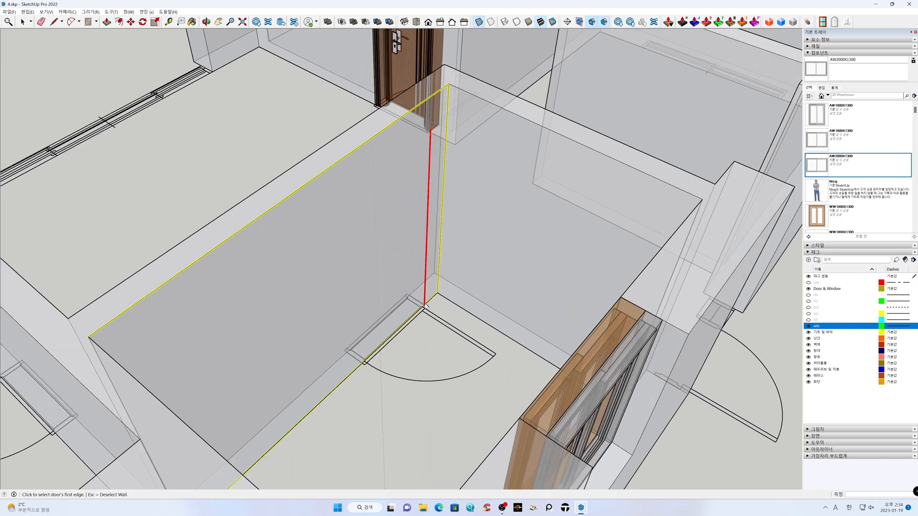
left_click(425, 301)
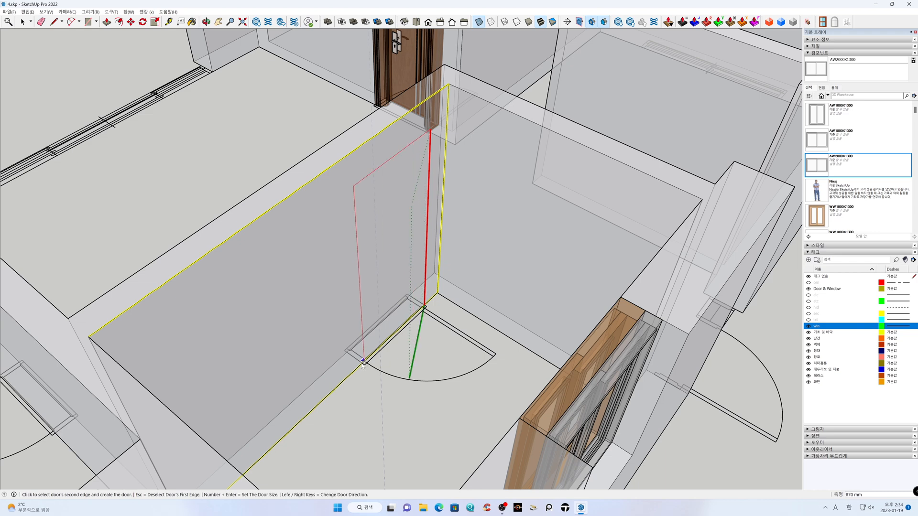
scroll(363, 364, "up", 2)
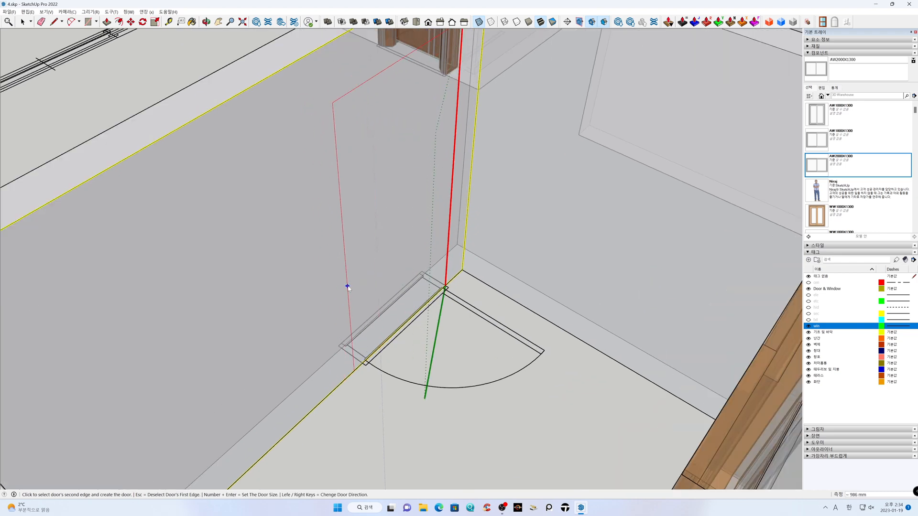
scroll(360, 280, "up", 1)
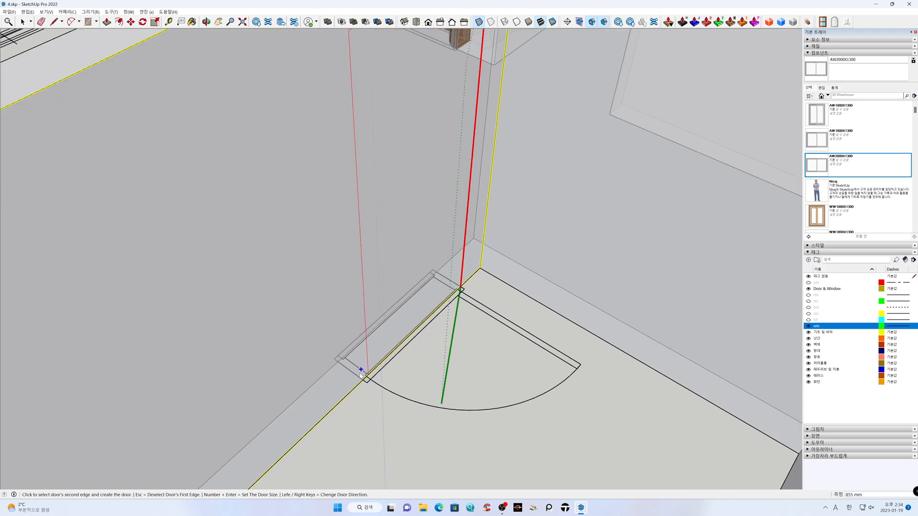
scroll(235, 362, "up", 3)
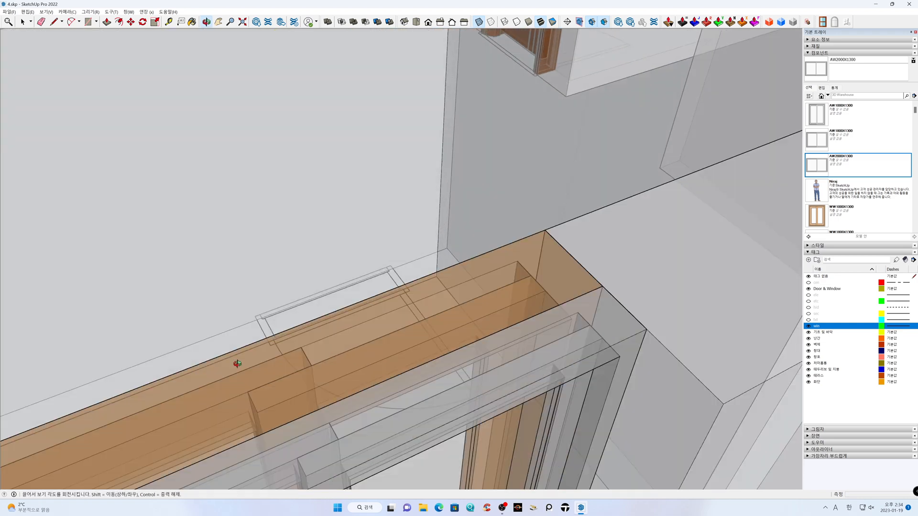
scroll(262, 386, "down", 4)
scroll(272, 389, "up", 2)
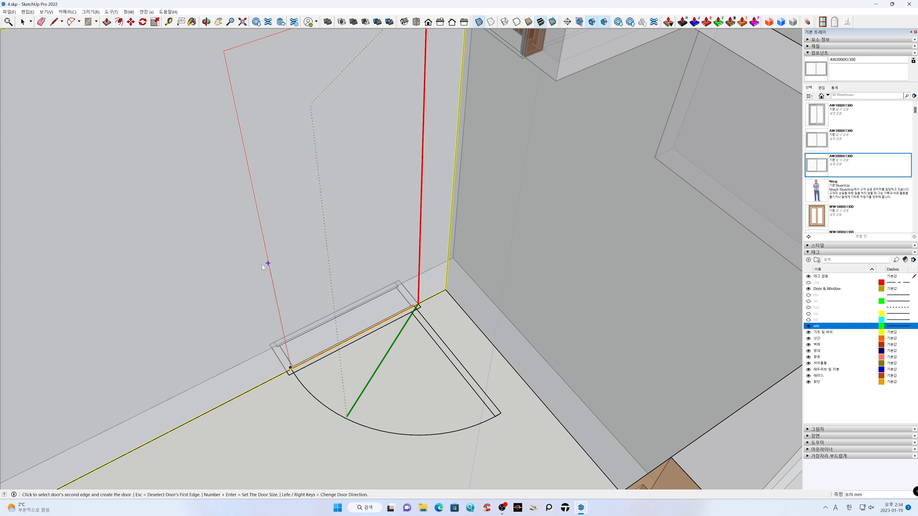
scroll(271, 278, "down", 3)
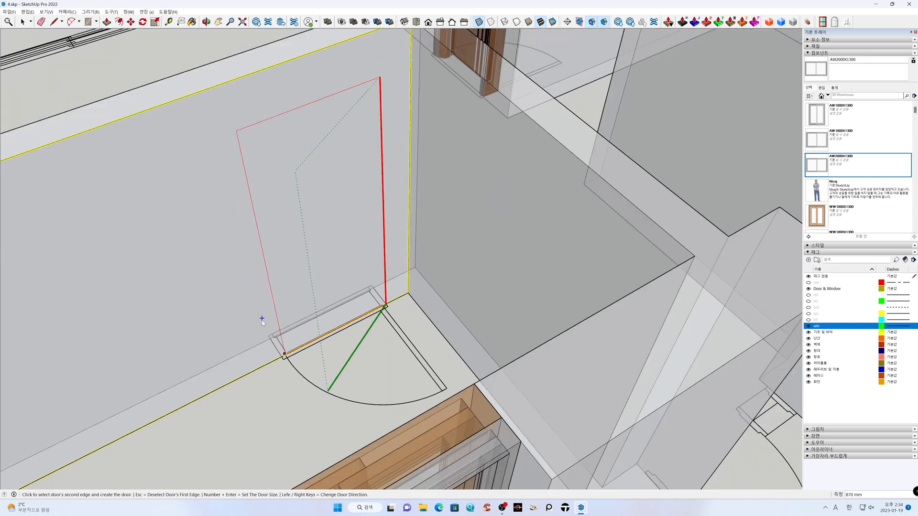
scroll(275, 348, "up", 1)
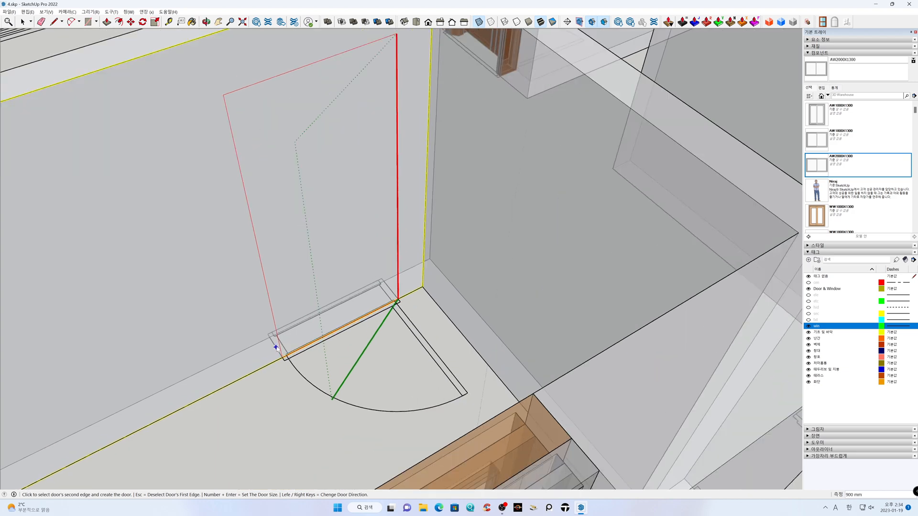
left_click(266, 314)
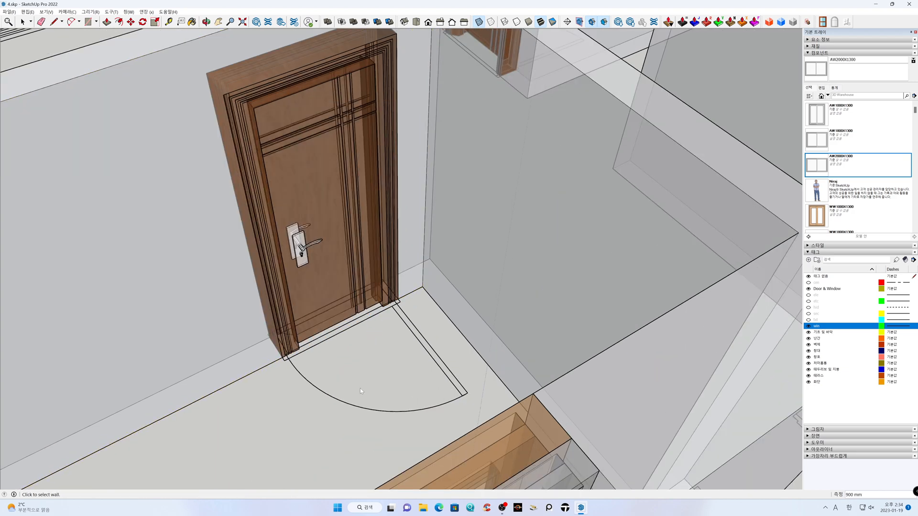
Place a 900 mm wide interior door over the corner door symbol in the end room's wall facing the large central space
scroll(362, 387, "down", 2)
scroll(362, 387, "down", 2)
middle_click_drag(295, 390, 790, 343)
scroll(476, 321, "down", 5)
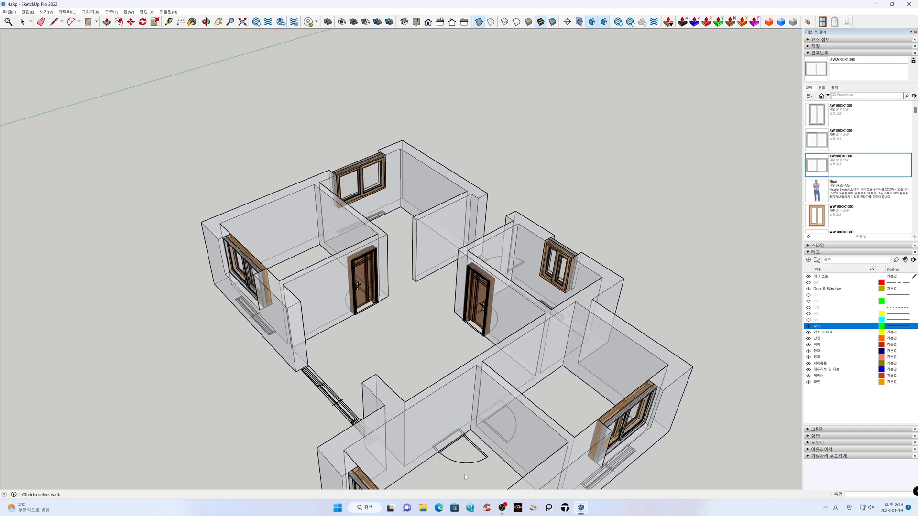
scroll(464, 474, "up", 4)
middle_click_drag(465, 473, 463, 458)
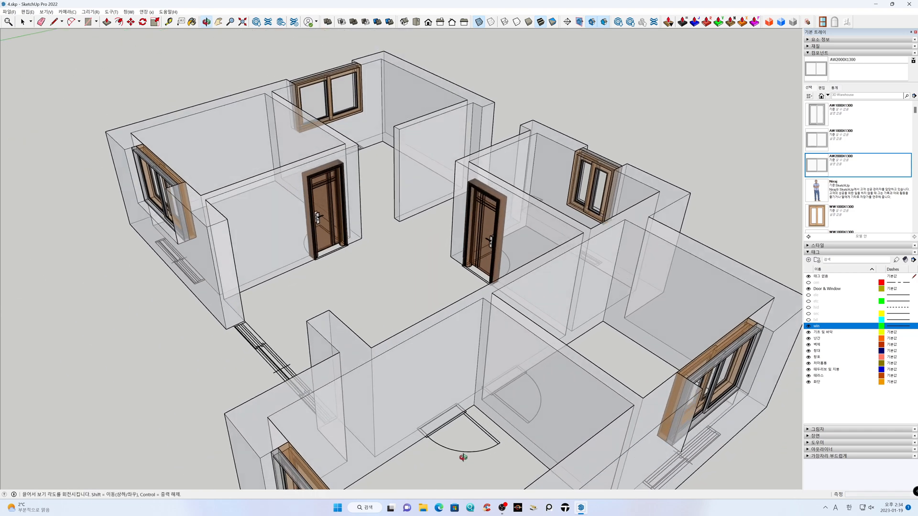
scroll(463, 452, "up", 3)
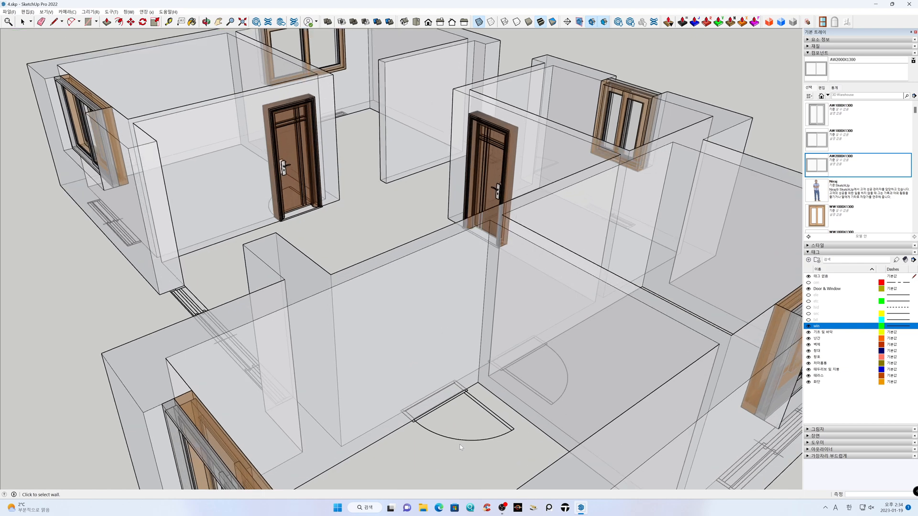
scroll(460, 447, "up", 2)
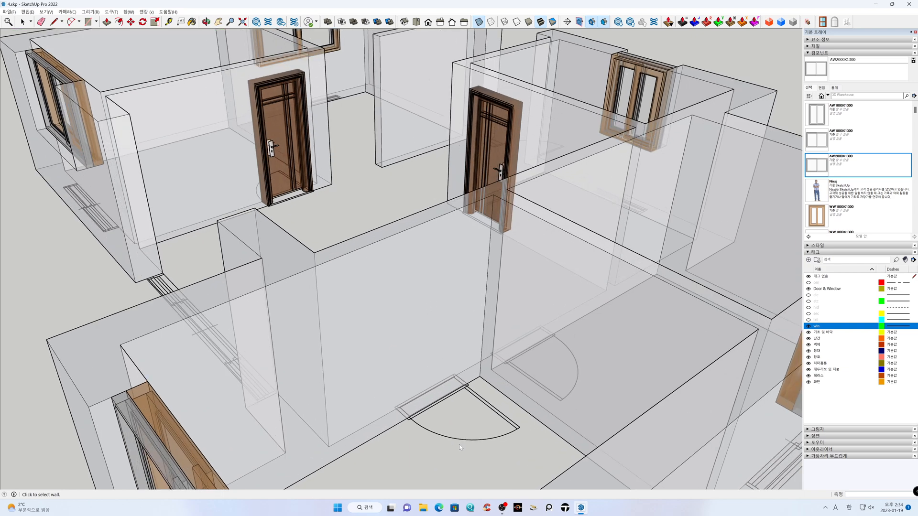
left_click(450, 326)
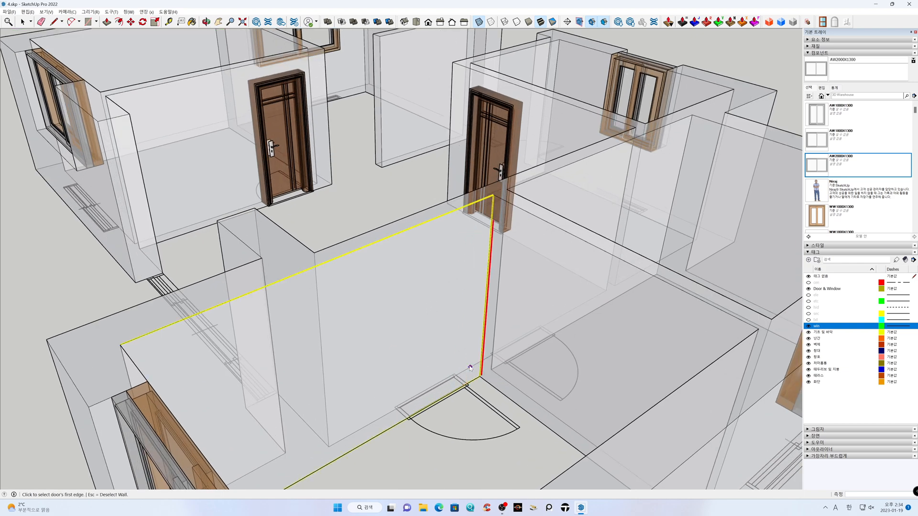
scroll(470, 368, "up", 5)
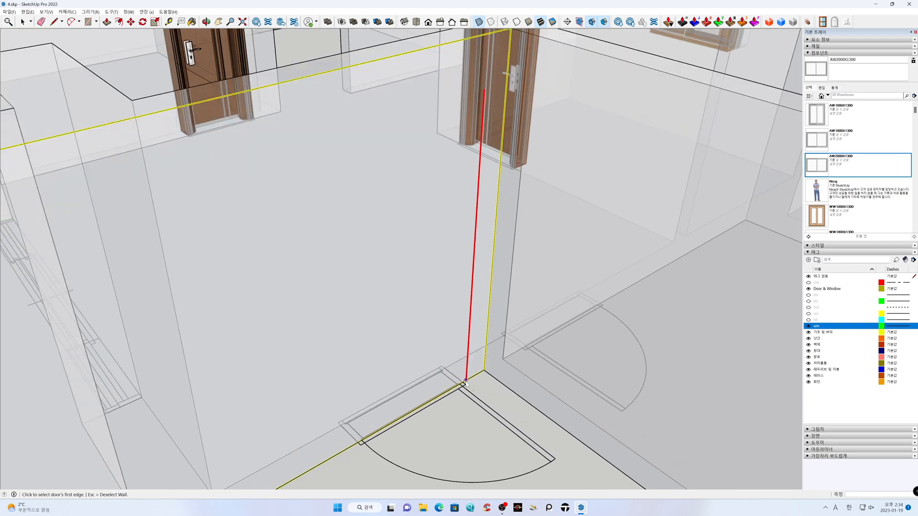
scroll(465, 384, "up", 1)
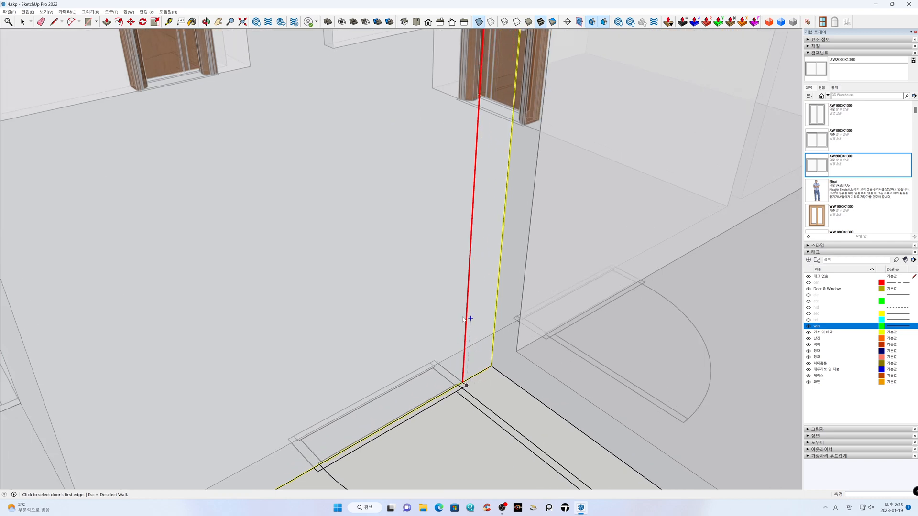
left_click(462, 381)
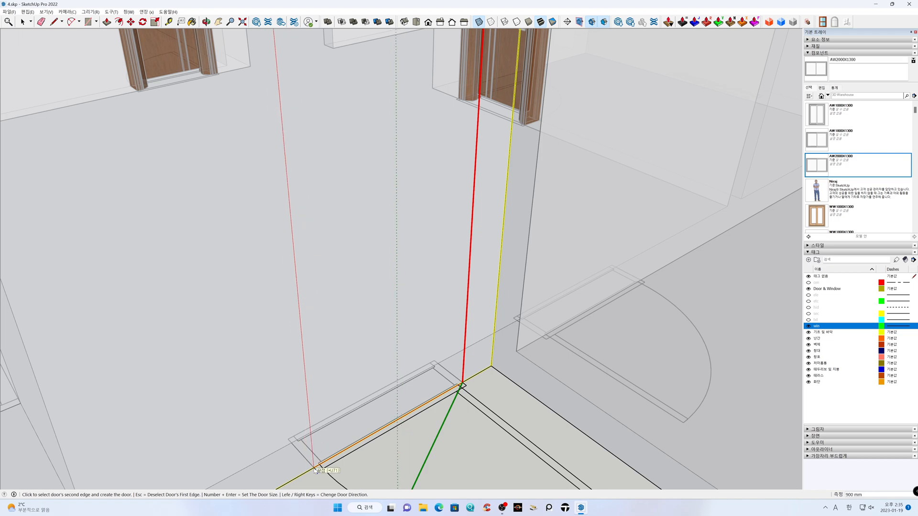
left_click(306, 389)
Place a 900 mm wide interior door over the door symbol in the adjoining room, across the partition from the previous door
scroll(304, 386, "down", 6)
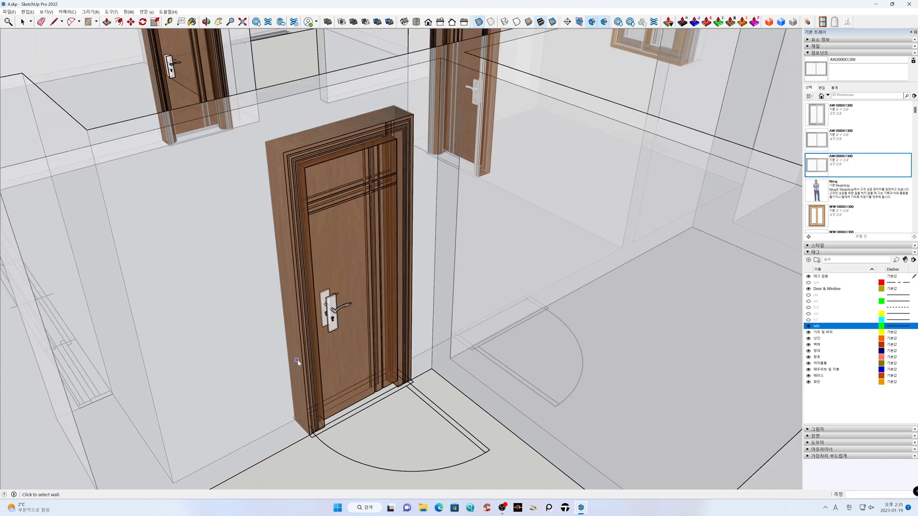
middle_click_drag(286, 366, 488, 346)
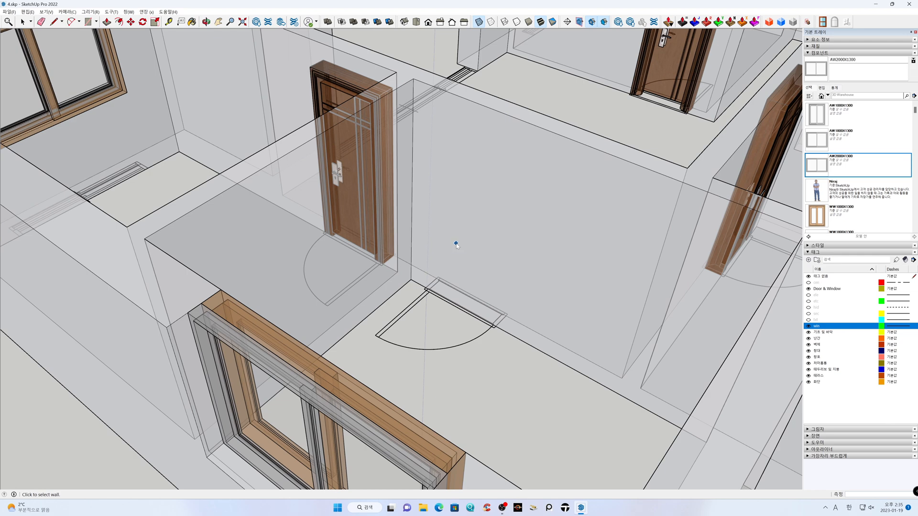
left_click(456, 245)
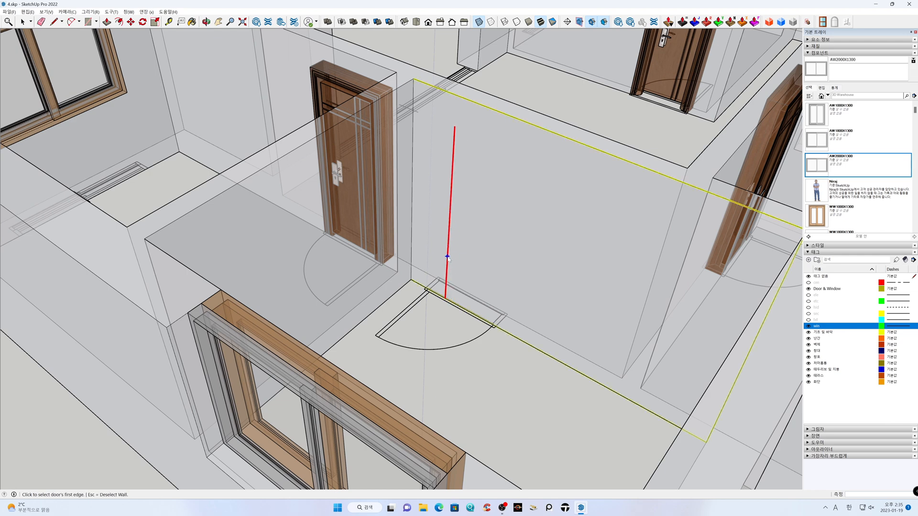
scroll(445, 261, "up", 3)
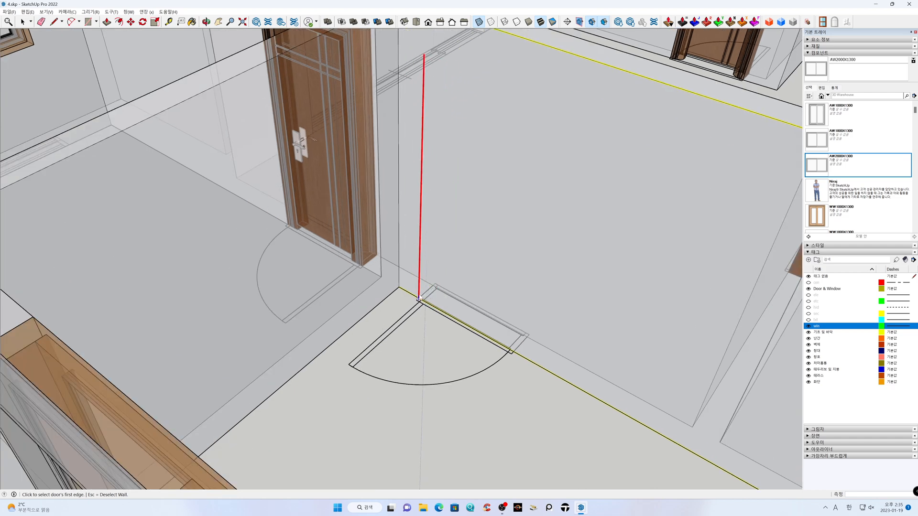
scroll(417, 300, "up", 2)
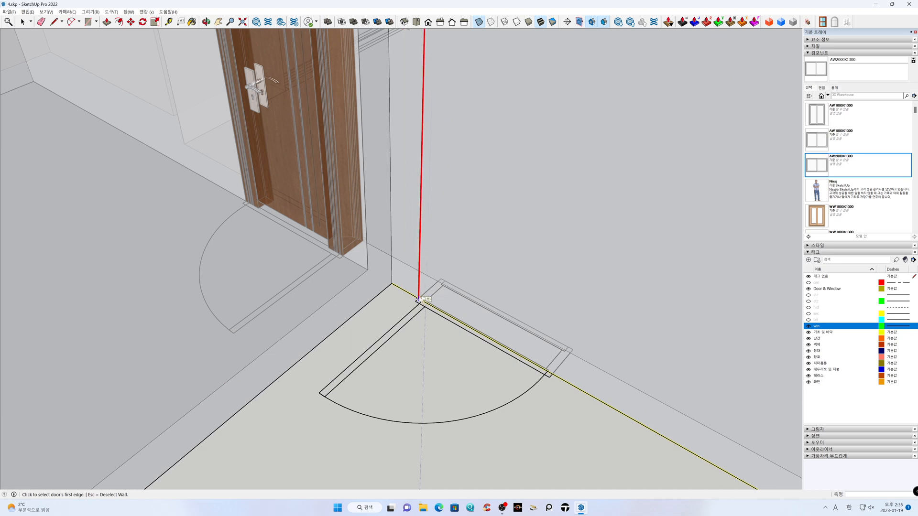
left_click(417, 300)
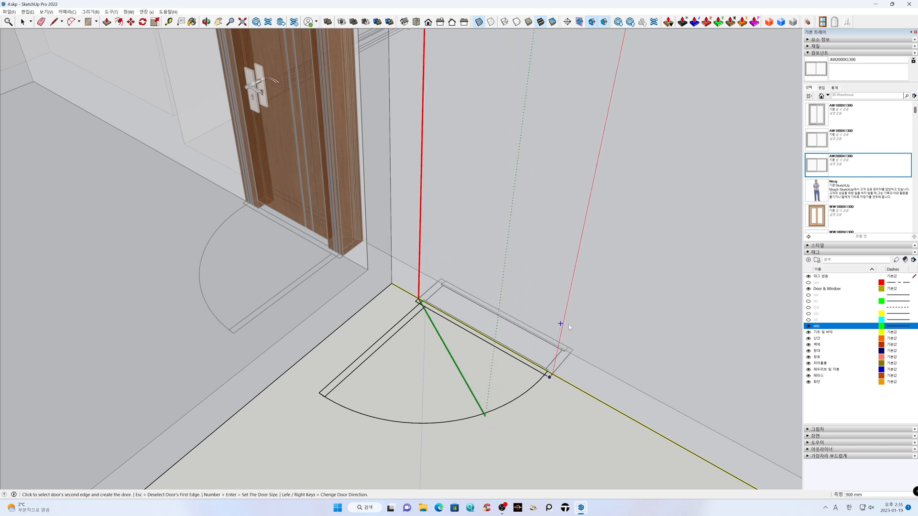
left_click(567, 296)
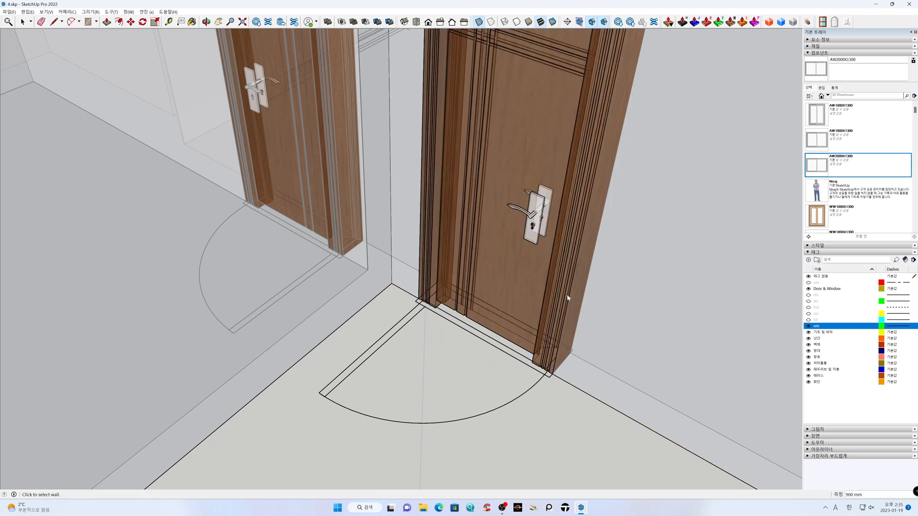
scroll(565, 342, "down", 5)
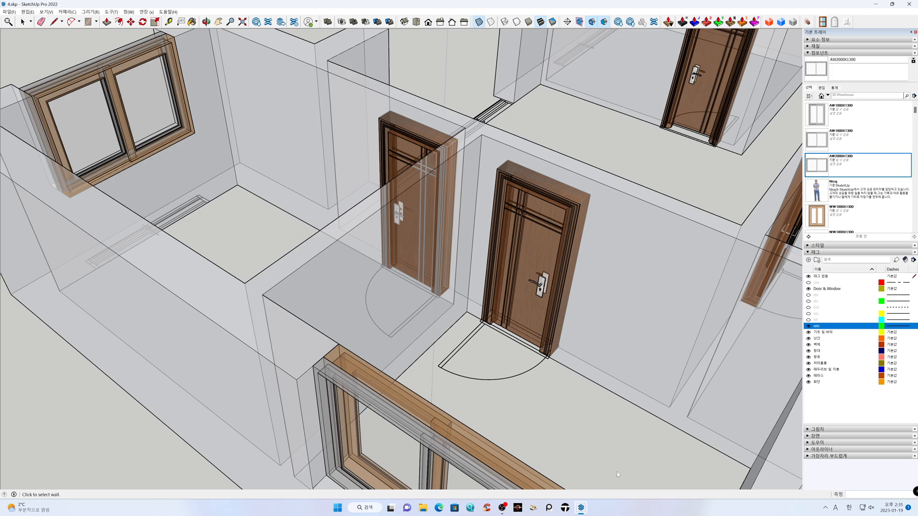
Examine the doors and windows placed throughout the house from several angles
middle_click_drag(617, 471, 485, 385)
scroll(461, 375, "down", 4)
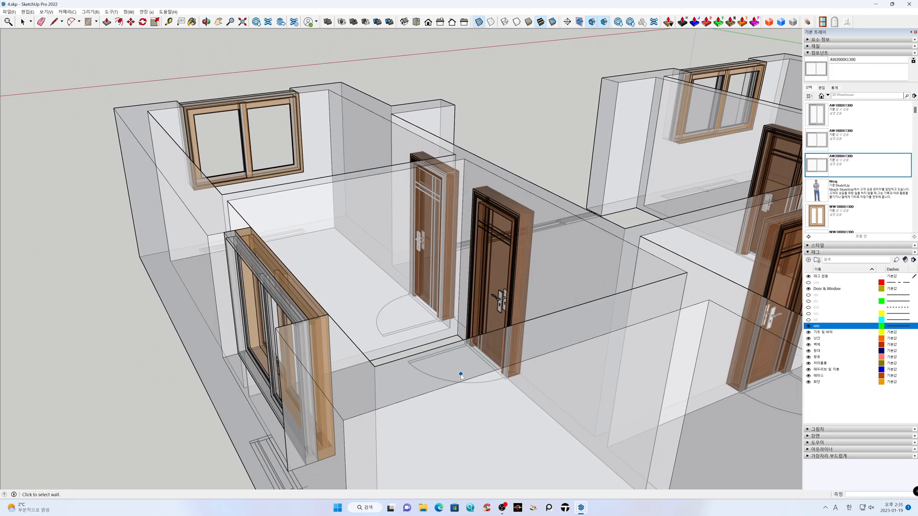
scroll(461, 376, "down", 3)
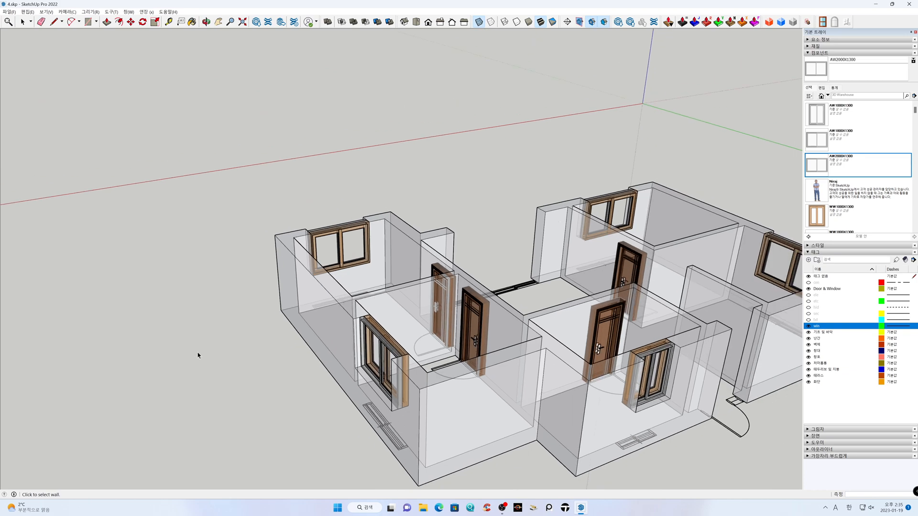
scroll(199, 357, "down", 2)
middle_click_drag(356, 420, 519, 381)
middle_click_drag(460, 352, 491, 310, "shift")
middle_click_drag(492, 341, 487, 345)
key("h")
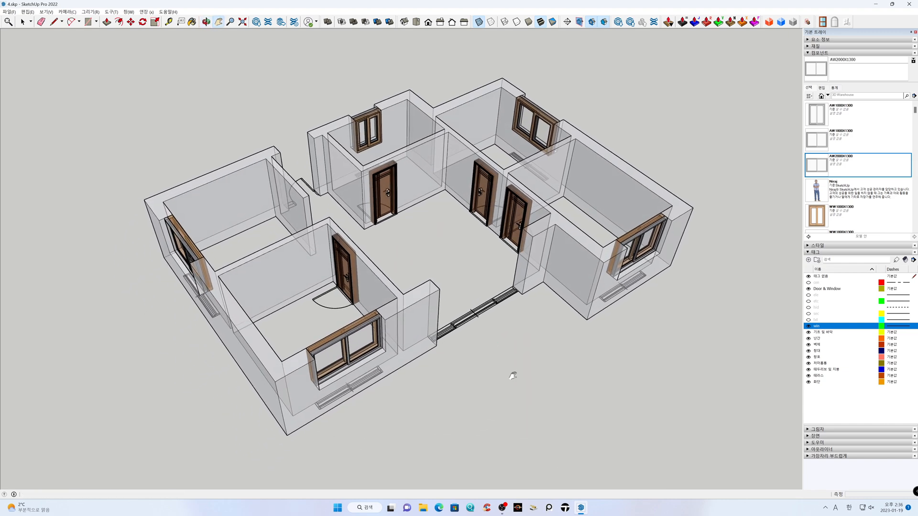
Switch to the top view in parallel projection and inspect the doors and windows against the plan symbols
left_click(417, 23)
left_click(67, 11)
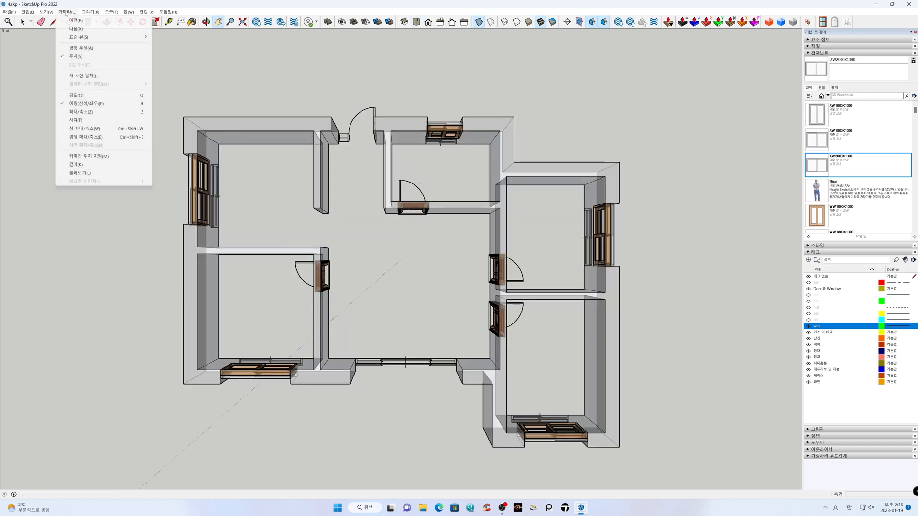
left_click(81, 48)
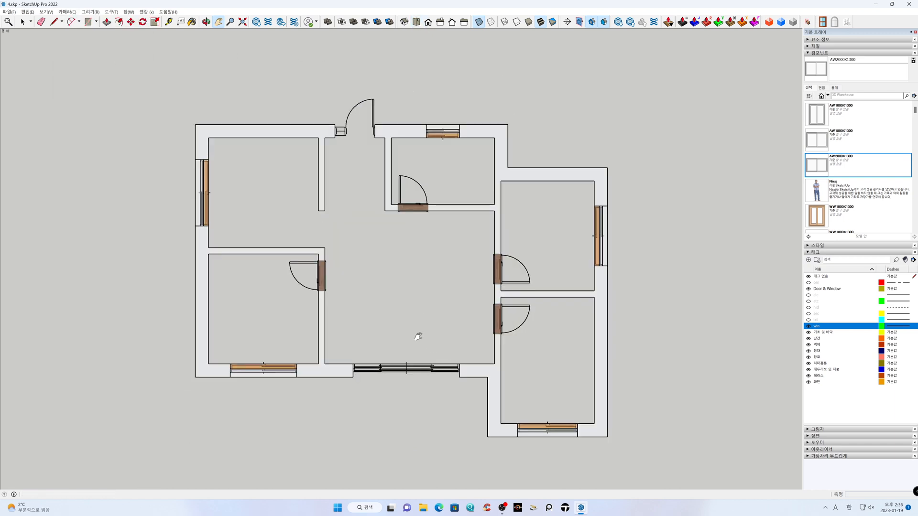
scroll(410, 314, "up", 2)
scroll(405, 315, "up", 1)
left_click_drag(403, 313, 415, 324)
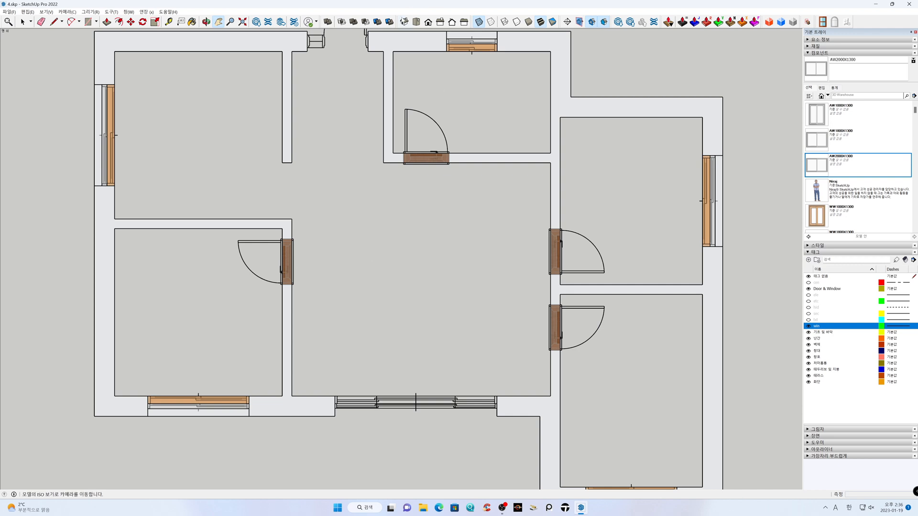
Switch to the ISO view, restore perspective projection and frame the whole house
left_click(403, 23)
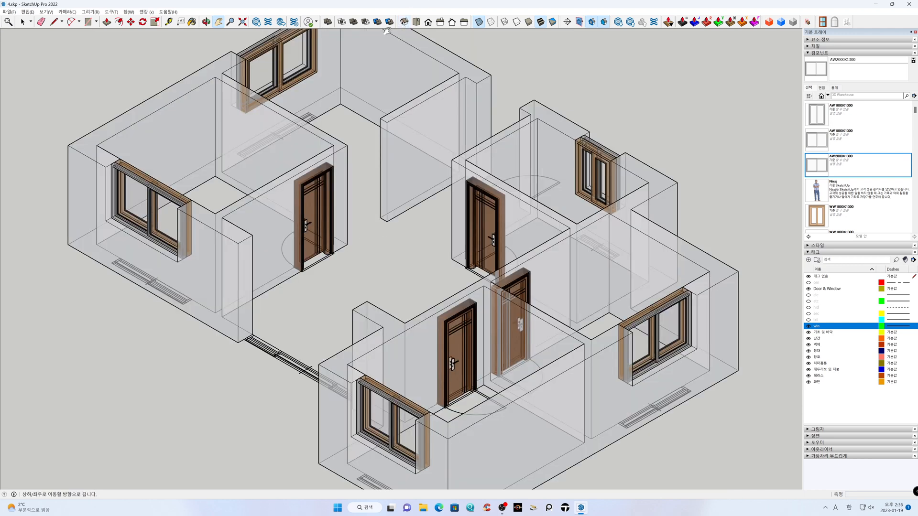
left_click(67, 11)
left_click(76, 56)
middle_click_drag(201, 244, 632, 249)
scroll(462, 257, "down", 4)
Hide the win tag that holds the plan's door and window symbols
middle_click_drag(462, 258, 461, 261, "shift")
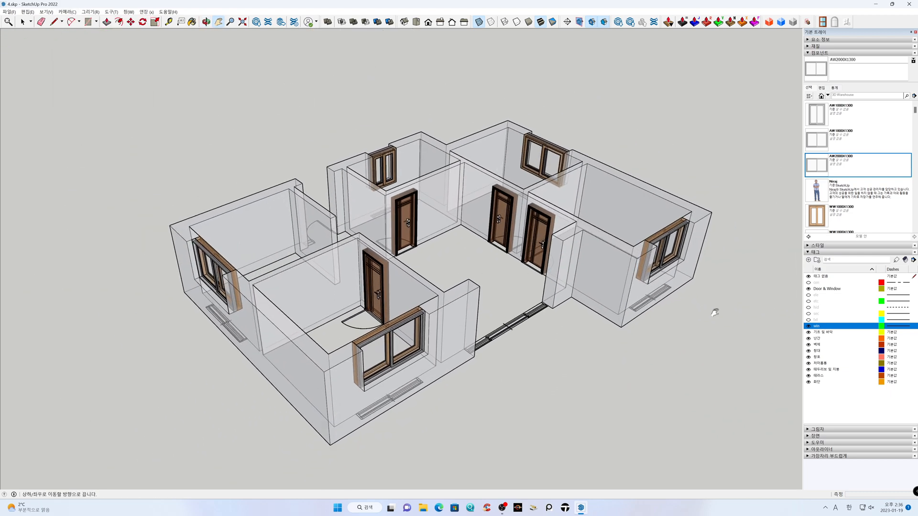
left_click(808, 327)
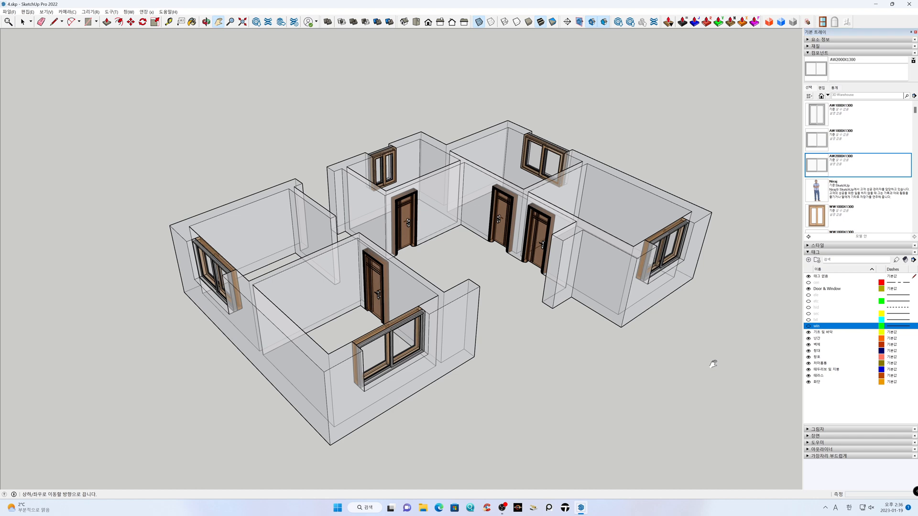
left_click_drag(713, 364, 711, 364)
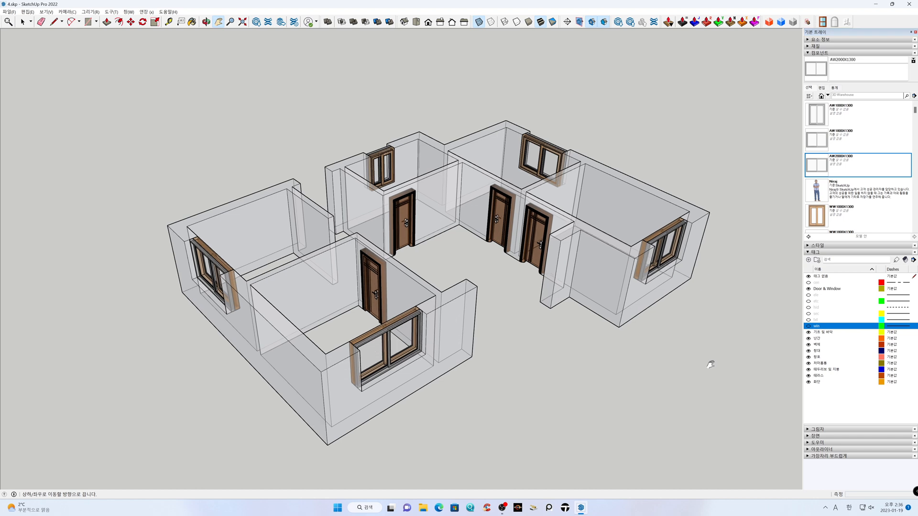
Delete the Door & Window tag and reassign its elements to the 창호 tag
left_click(832, 289)
right_click(832, 289)
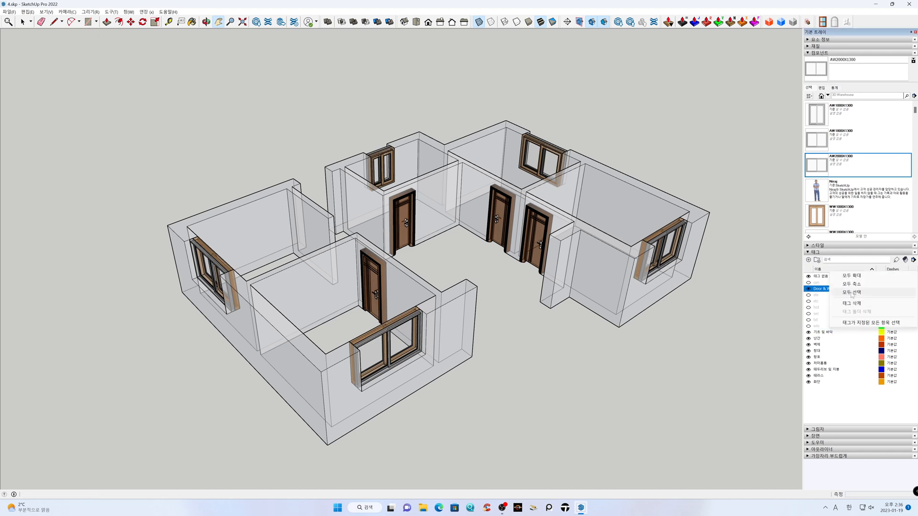
left_click(854, 304)
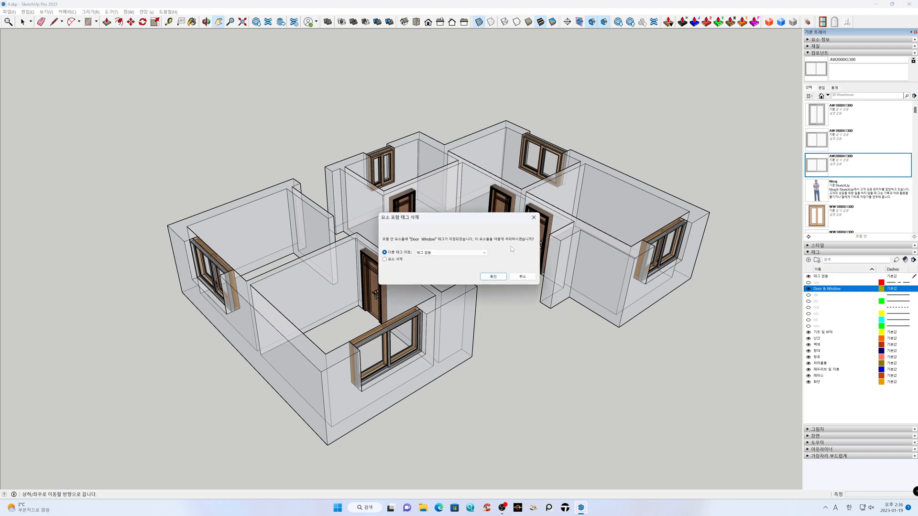
left_click(434, 256)
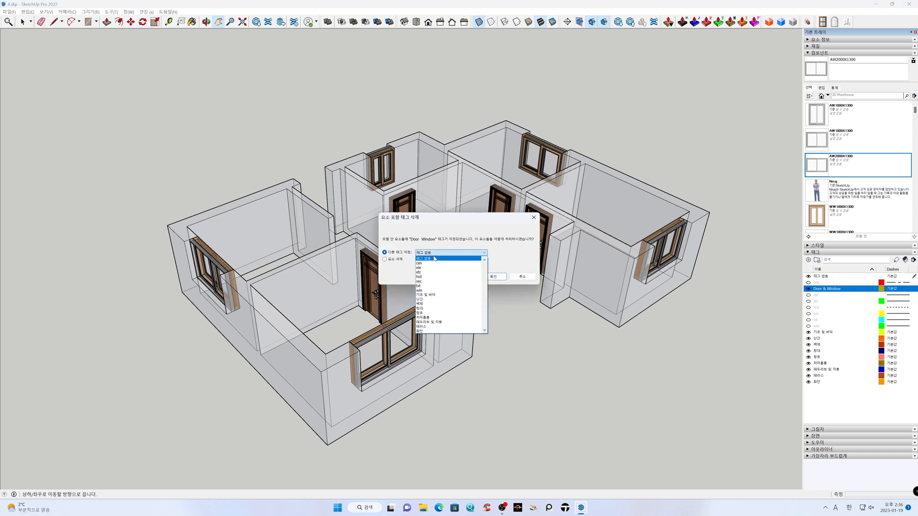
left_click(436, 313)
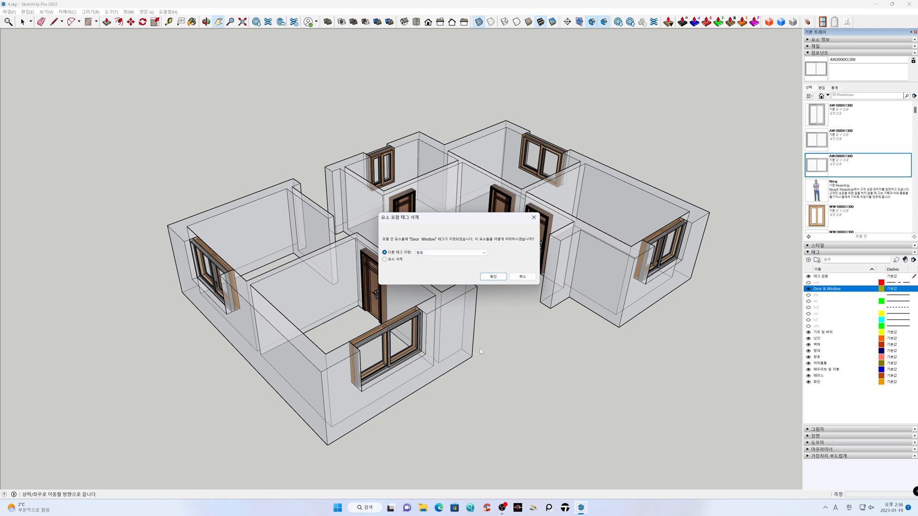
left_click(494, 277)
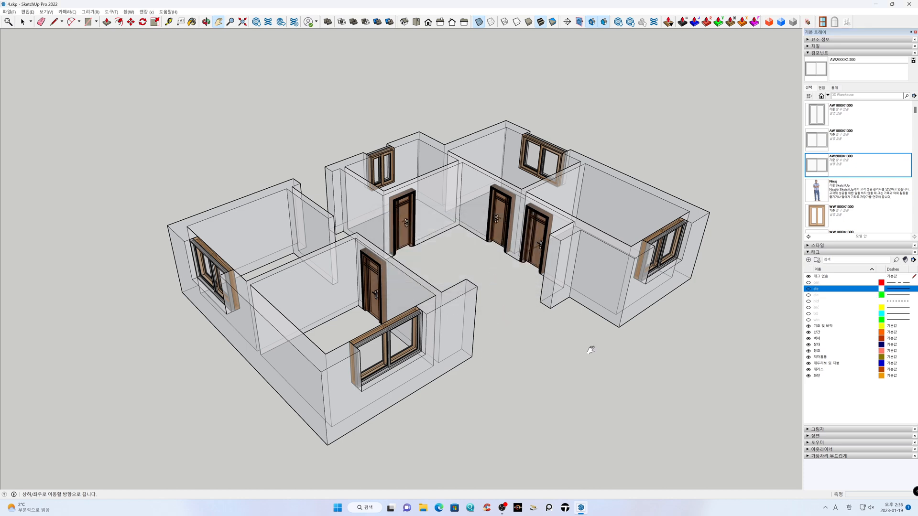
Turn off the X-ray display so the house walls are drawn opaque
middle_click_drag(593, 353, 528, 220)
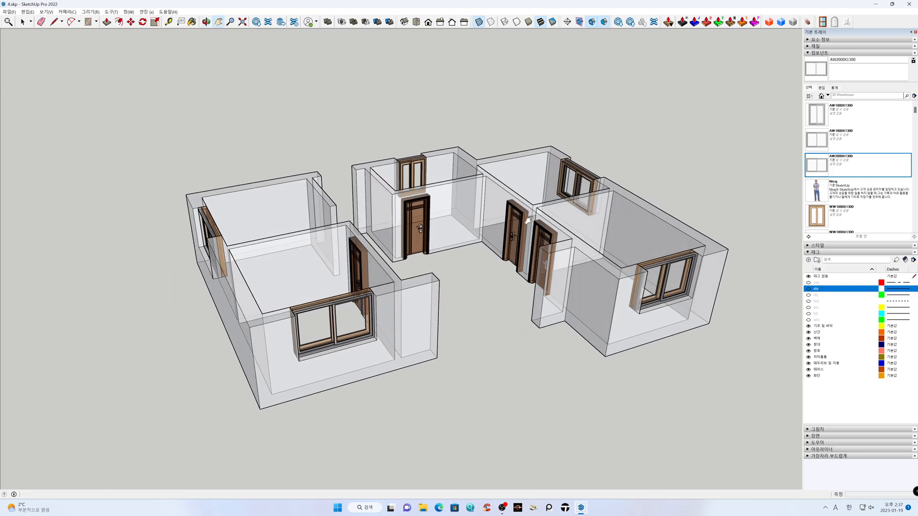
left_click(479, 21)
middle_click_drag(492, 342, 502, 362)
scroll(498, 362, "down", 2)
Hide and show the 창호 tag again to check which doors and windows it controls
left_click_drag(489, 363, 488, 357)
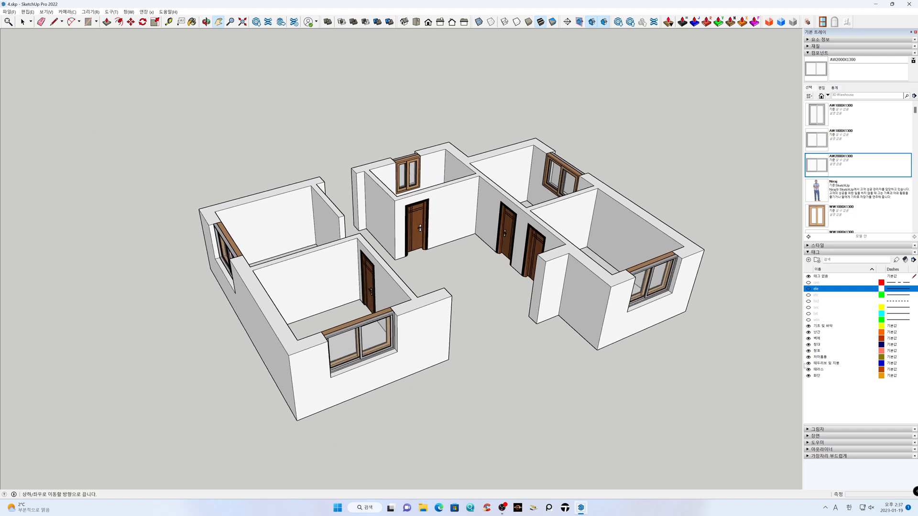
left_click(809, 351)
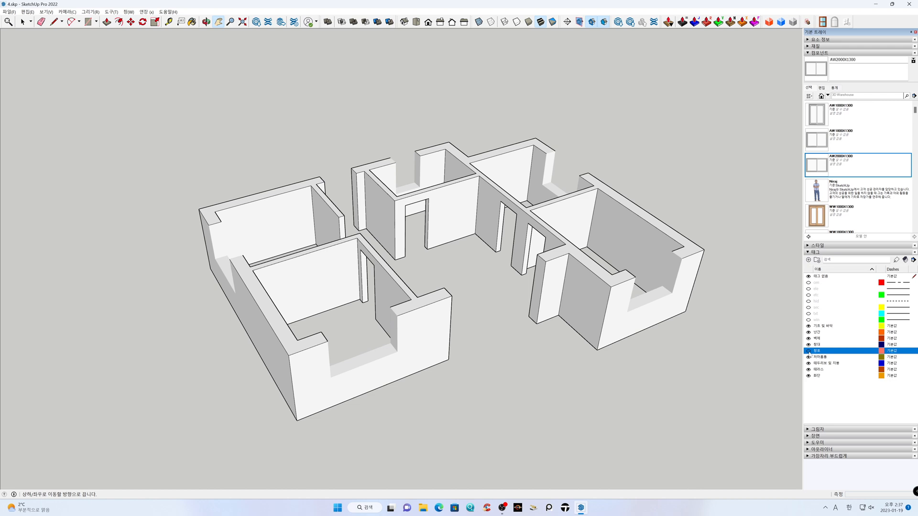
left_click(809, 351)
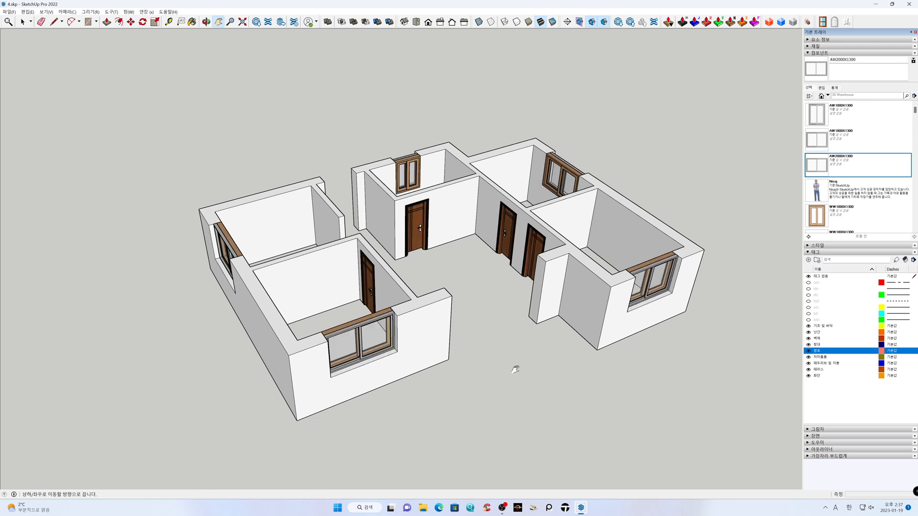